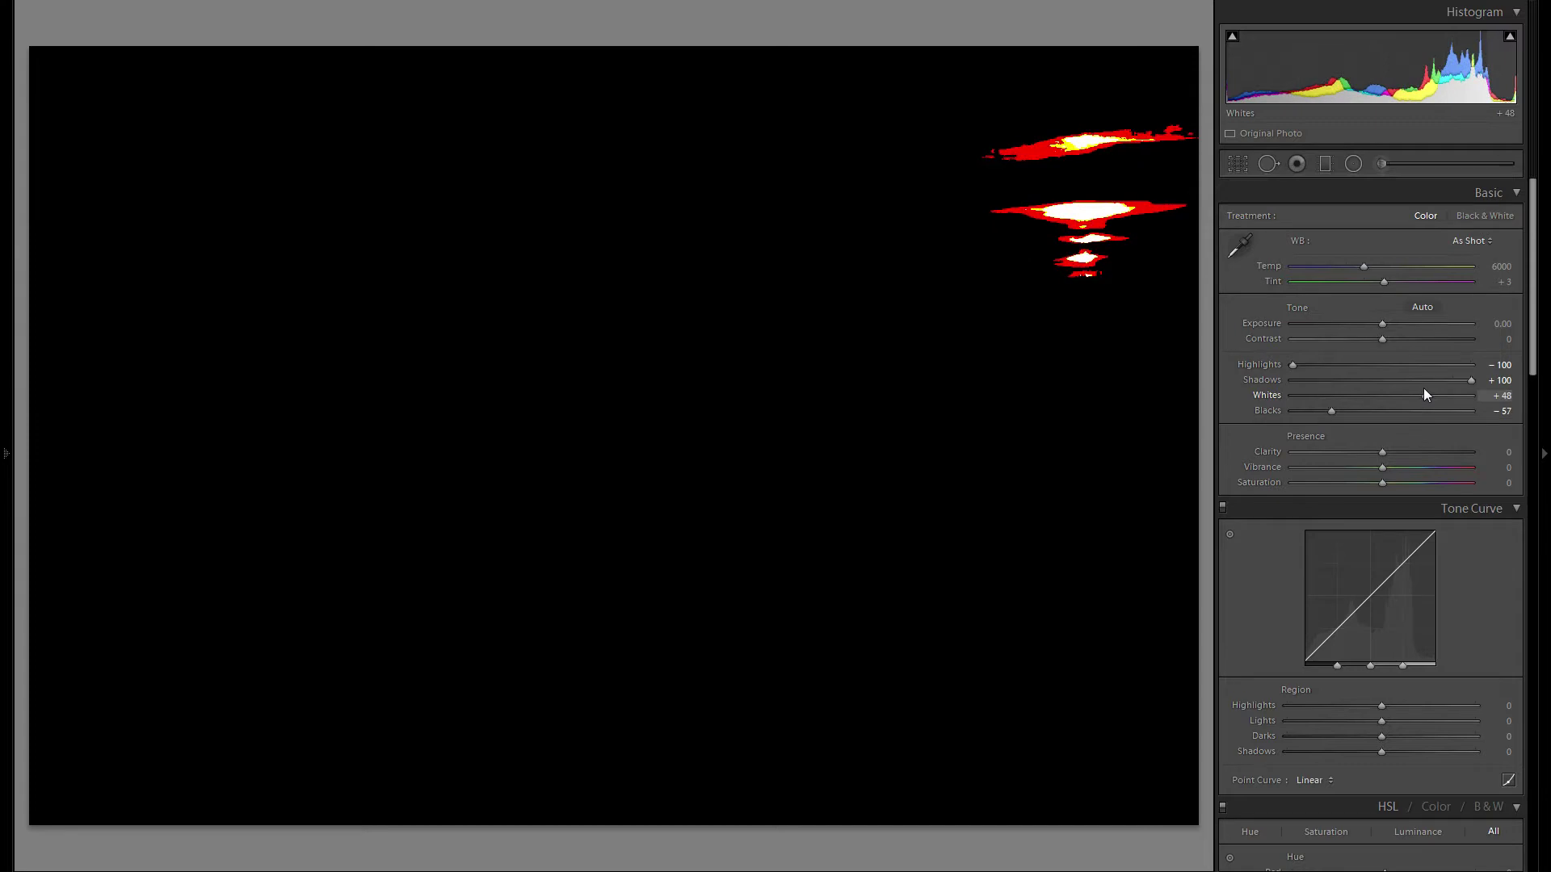
- Lift Whites to +57, try then reset Contrast, and start warming Temp toward 7611
left_click_drag(1425, 394, 1428, 395)
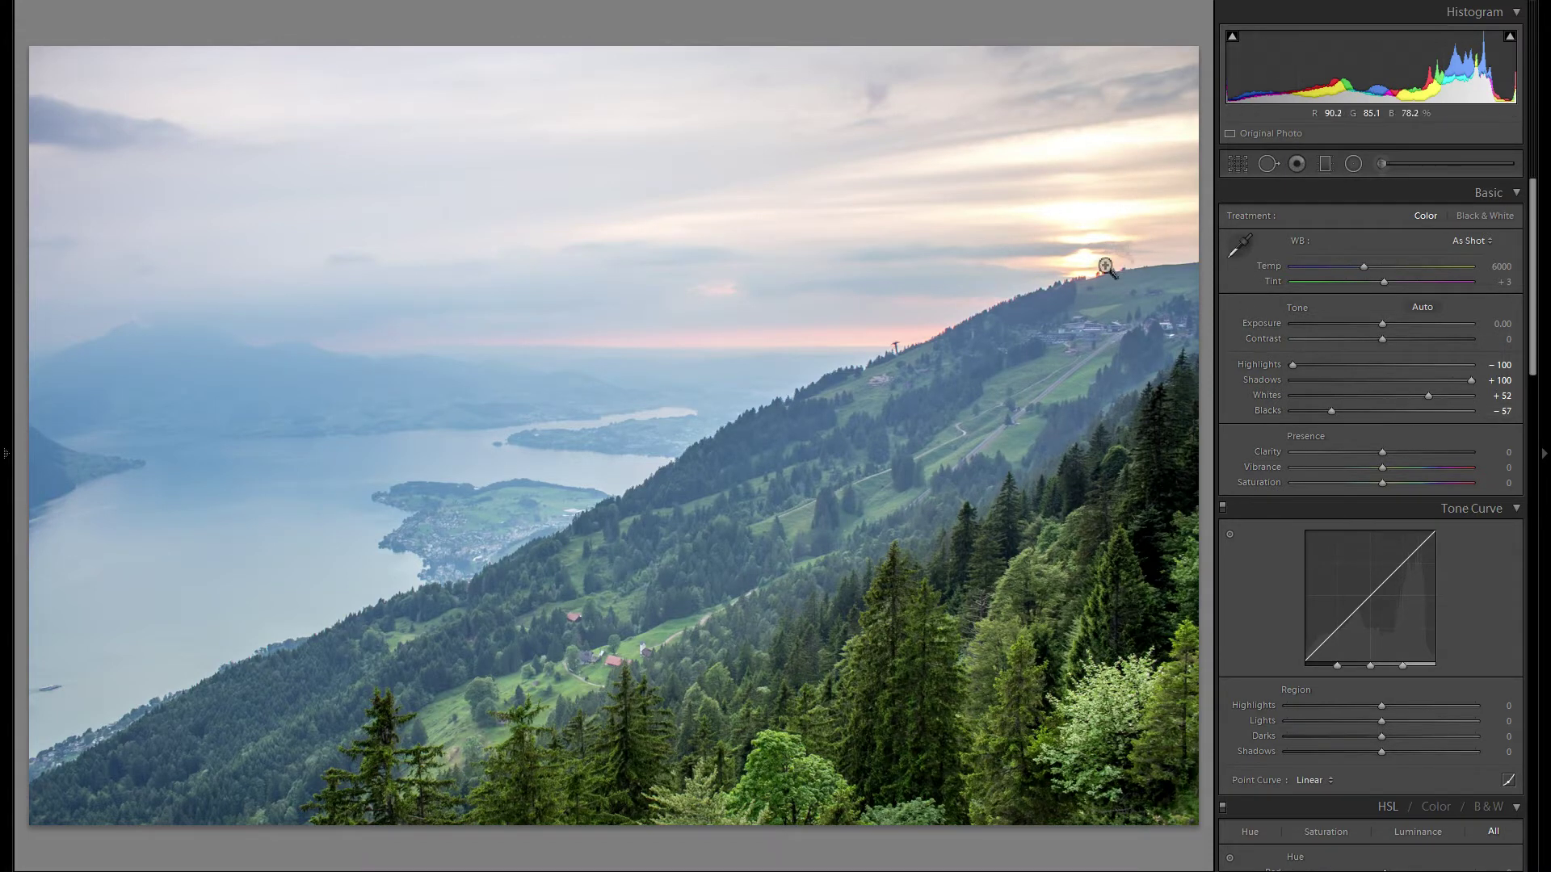
mouse_move(1430, 404)
left_mouse_down()
mouse_move(1448, 406)
mouse_move(1434, 401)
left_mouse_up()
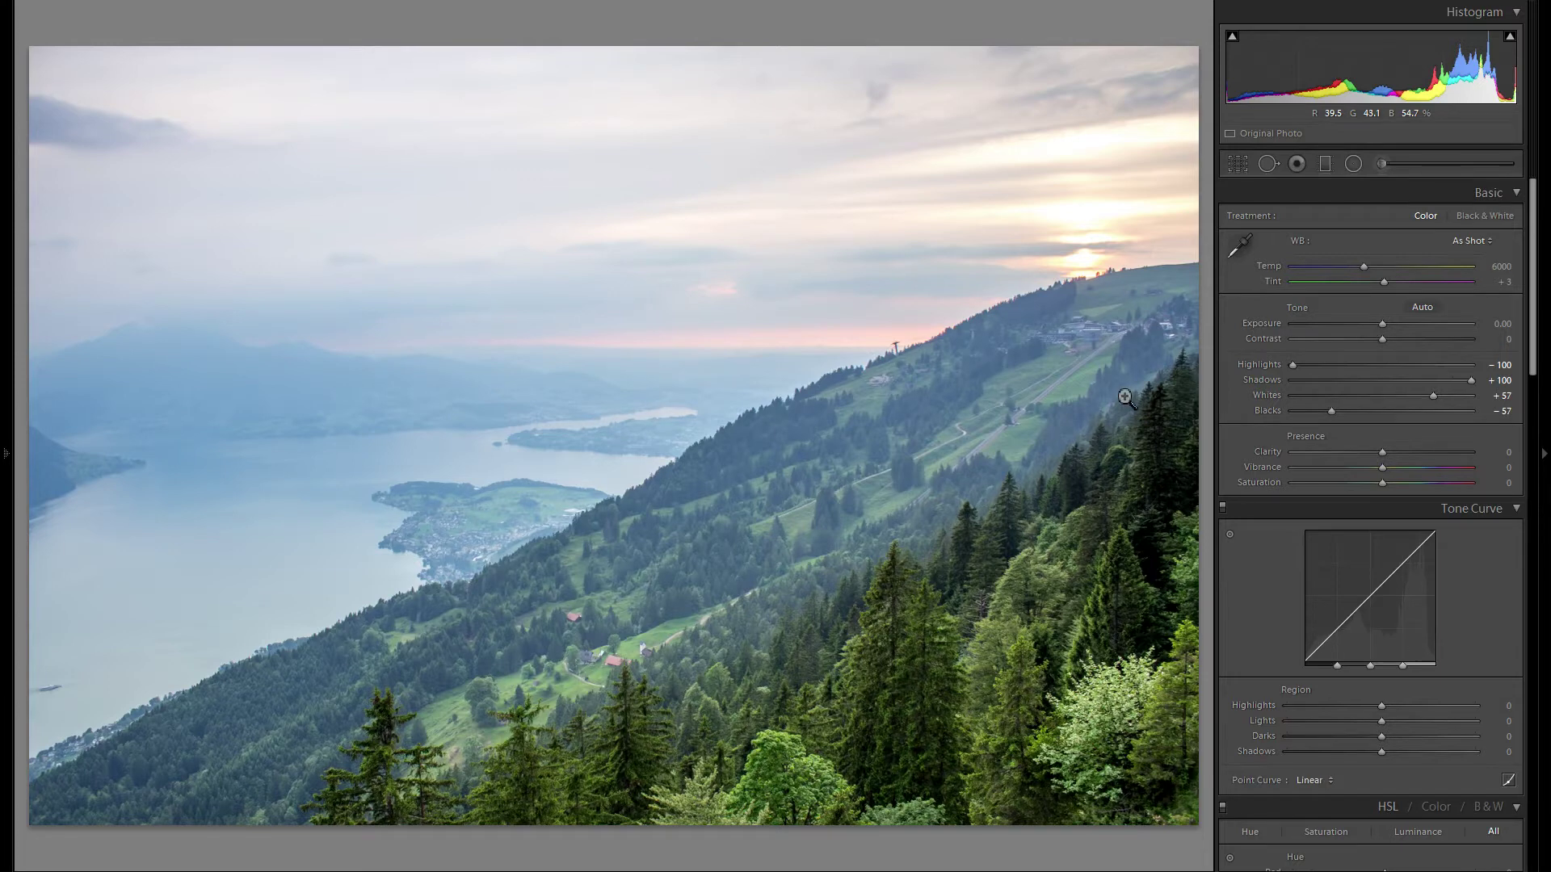
left_click_drag(1381, 339, 1462, 339)
double_click(1255, 341)
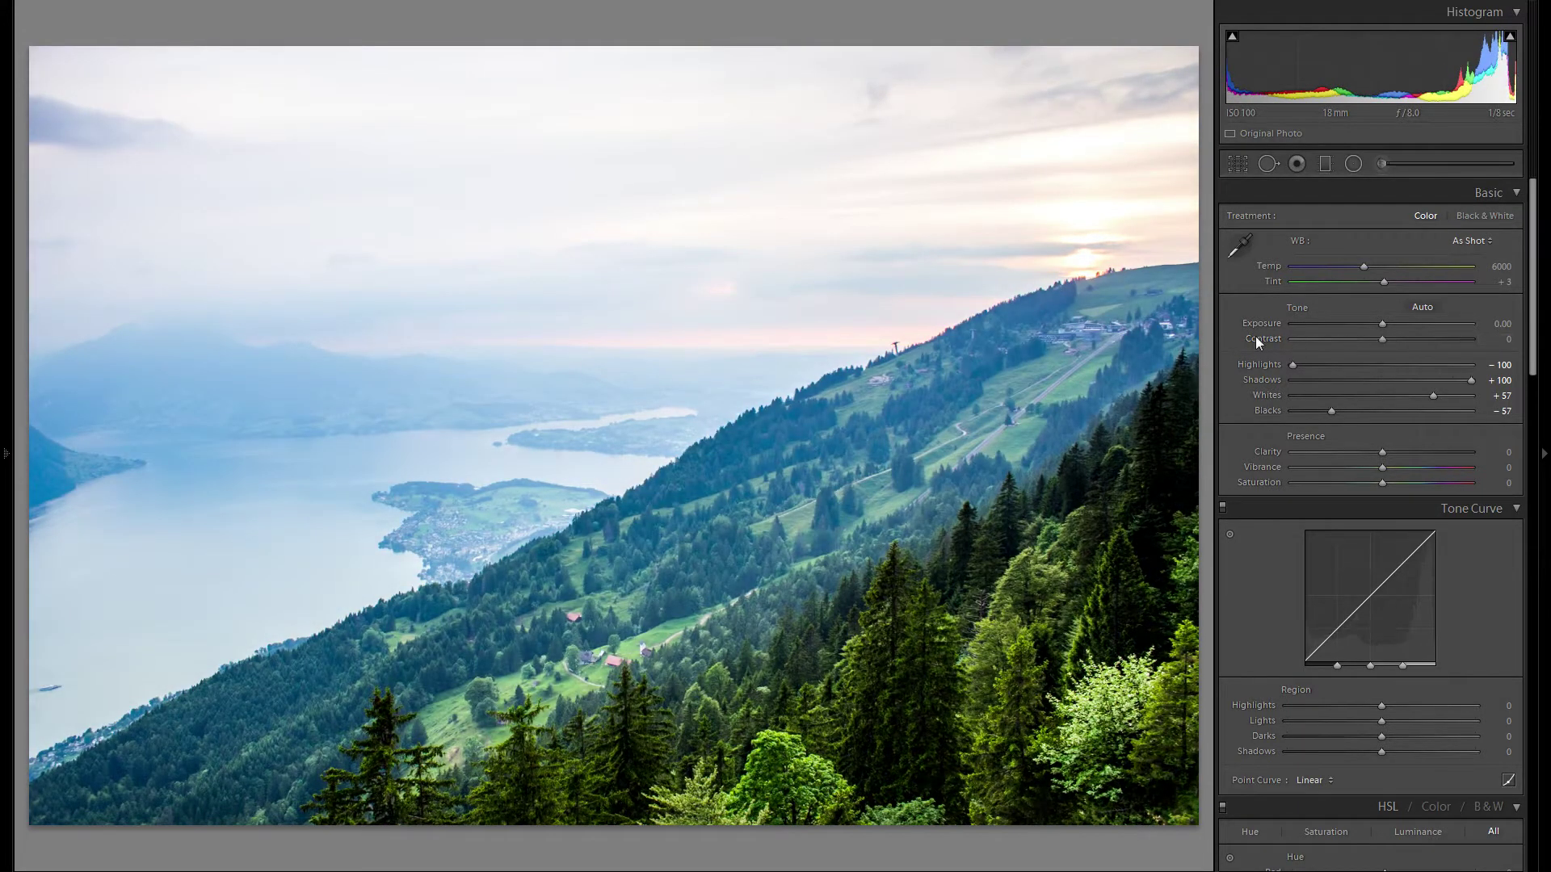
left_click_drag(1363, 268, 1404, 268)
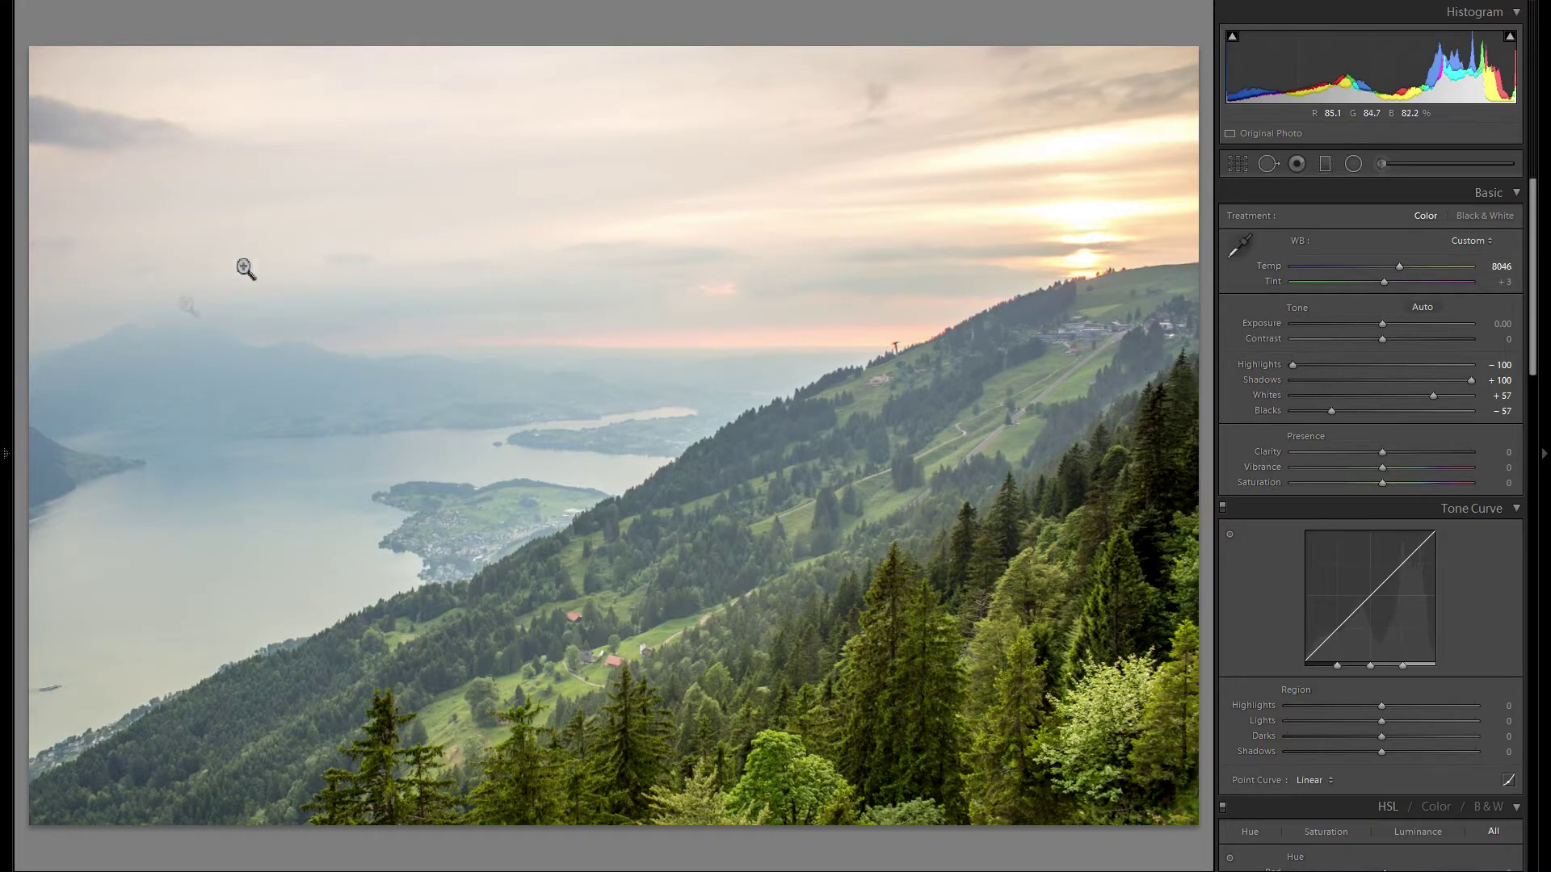
- Warm the image to Temp 8136 and Tint +20, and raise Contrast to about +34
mouse_move(1403, 268)
left_mouse_down()
mouse_move(1391, 282)
mouse_move(1421, 284)
mouse_move(1408, 285)
left_mouse_up()
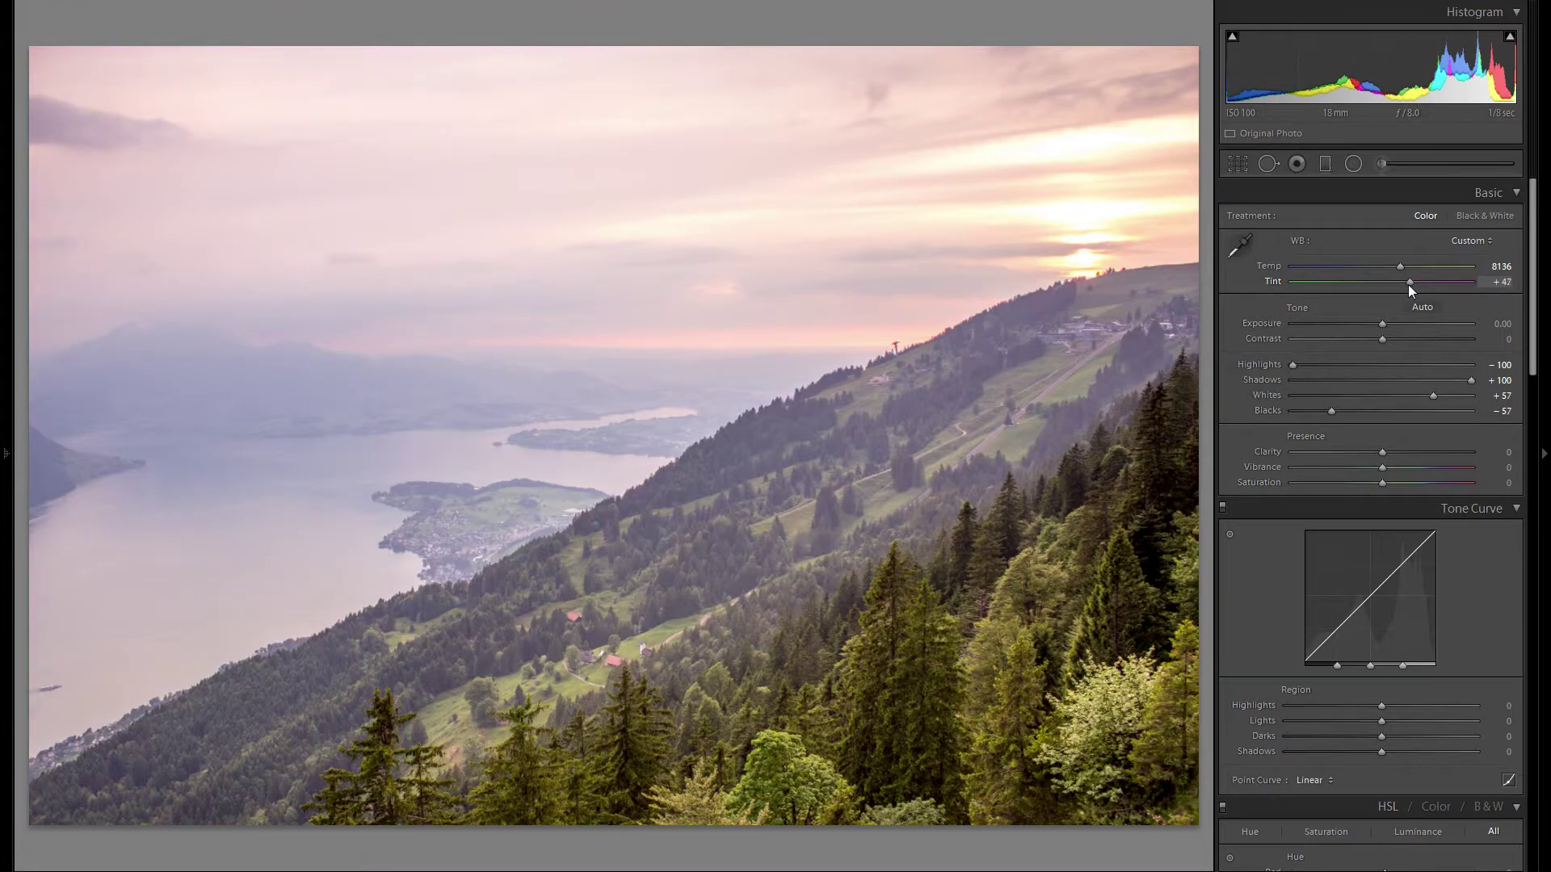
mouse_move(1384, 282)
left_mouse_down()
mouse_move(1406, 280)
mouse_move(1392, 283)
left_mouse_up()
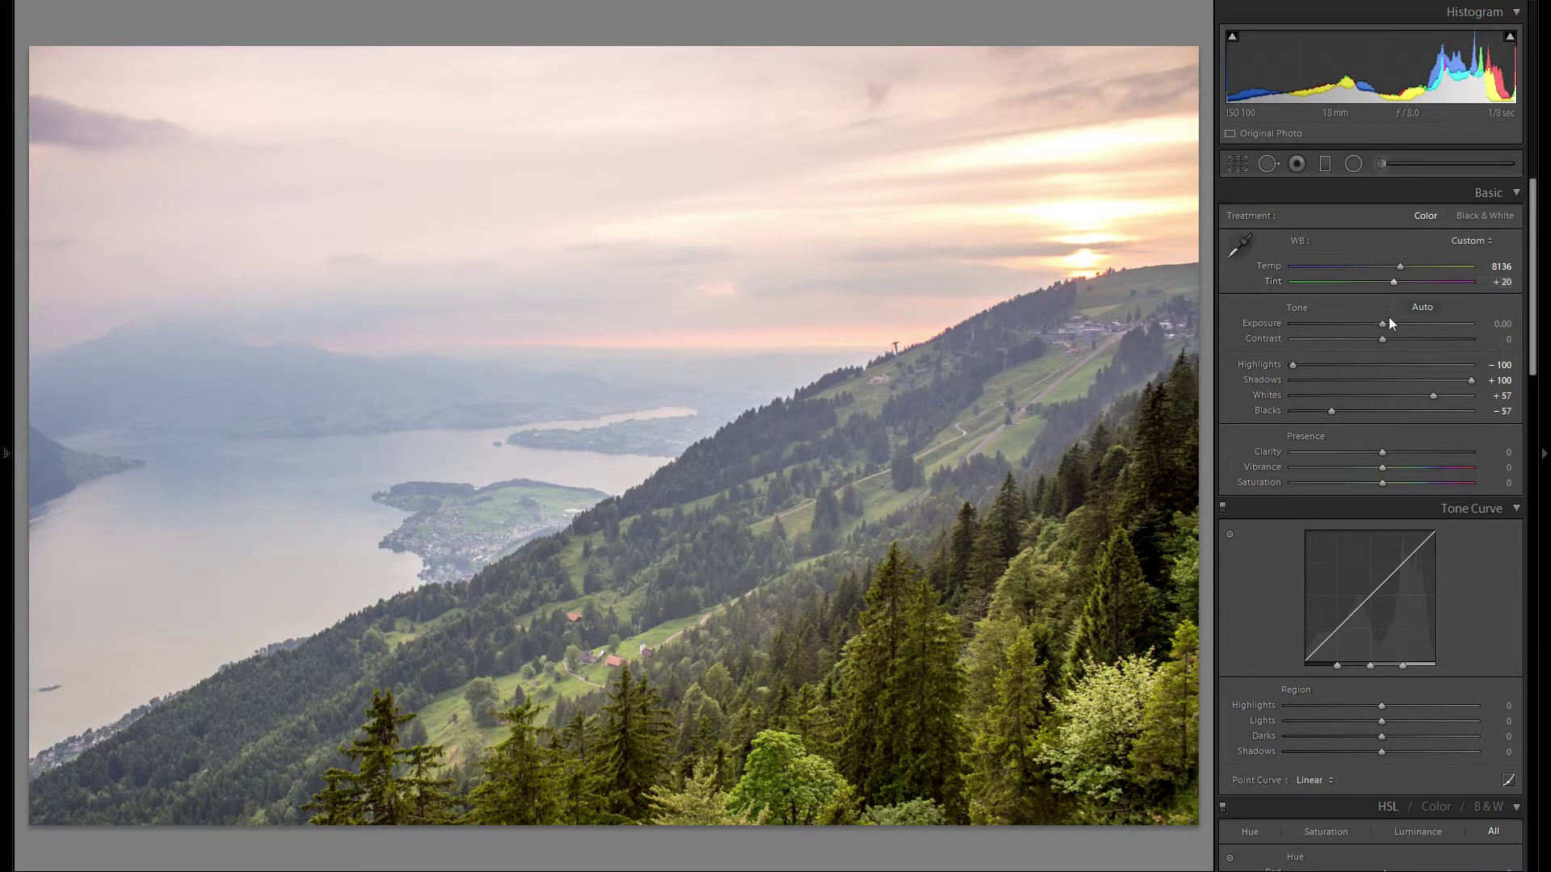
mouse_move(1386, 338)
left_mouse_down()
mouse_move(1450, 341)
mouse_move(1384, 337)
mouse_move(1417, 336)
left_mouse_up()
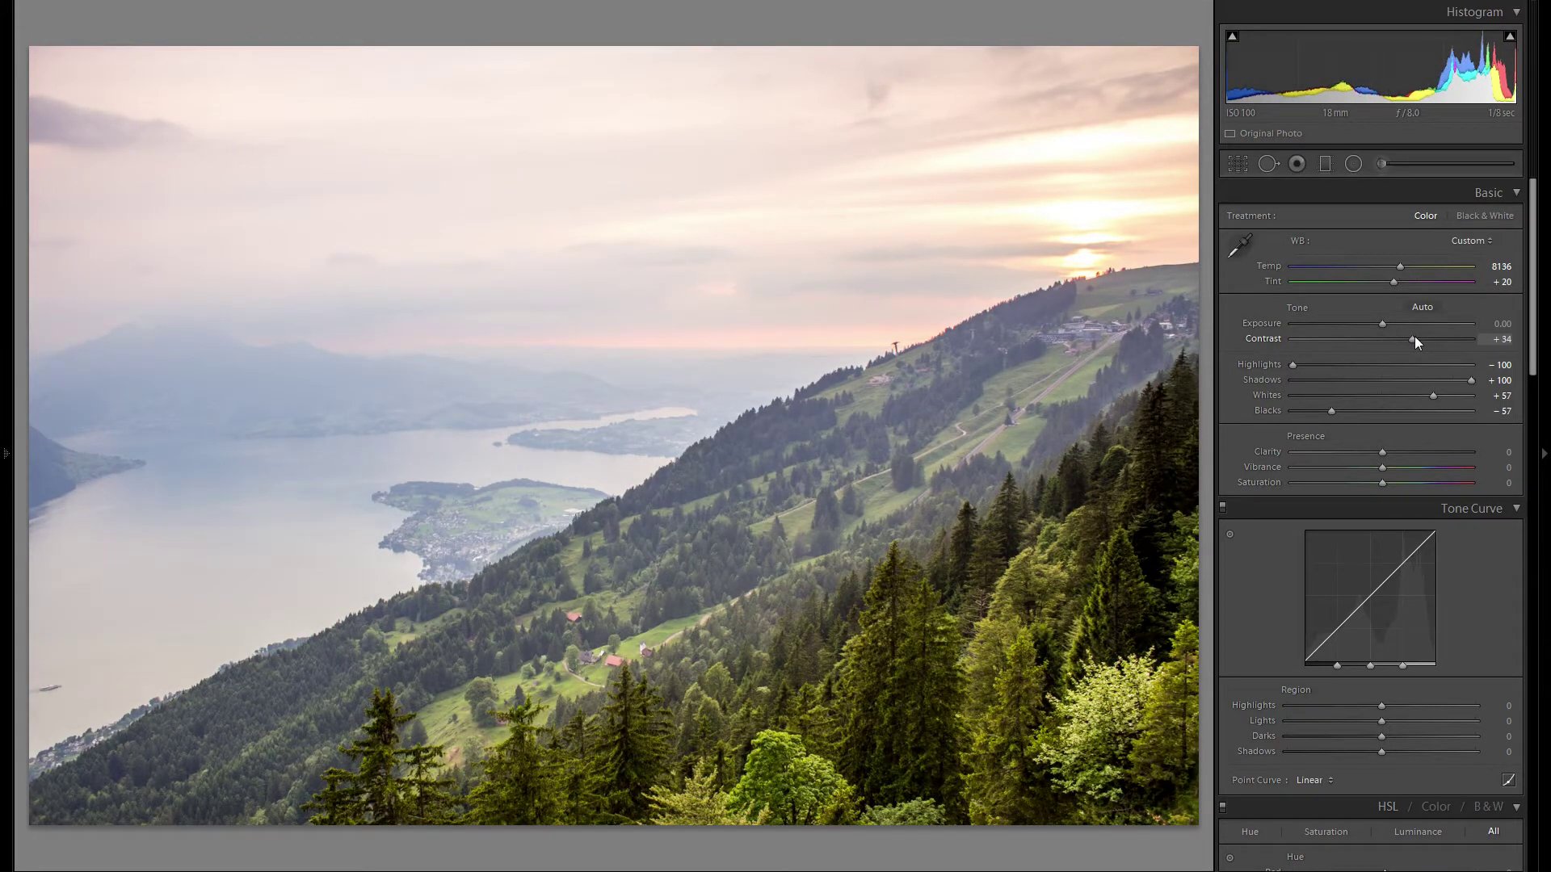
- Compare strong and slightly negative Clarity, then reset Clarity to 0, keeping Contrast +34
left_click_drag(1380, 449, 1487, 451)
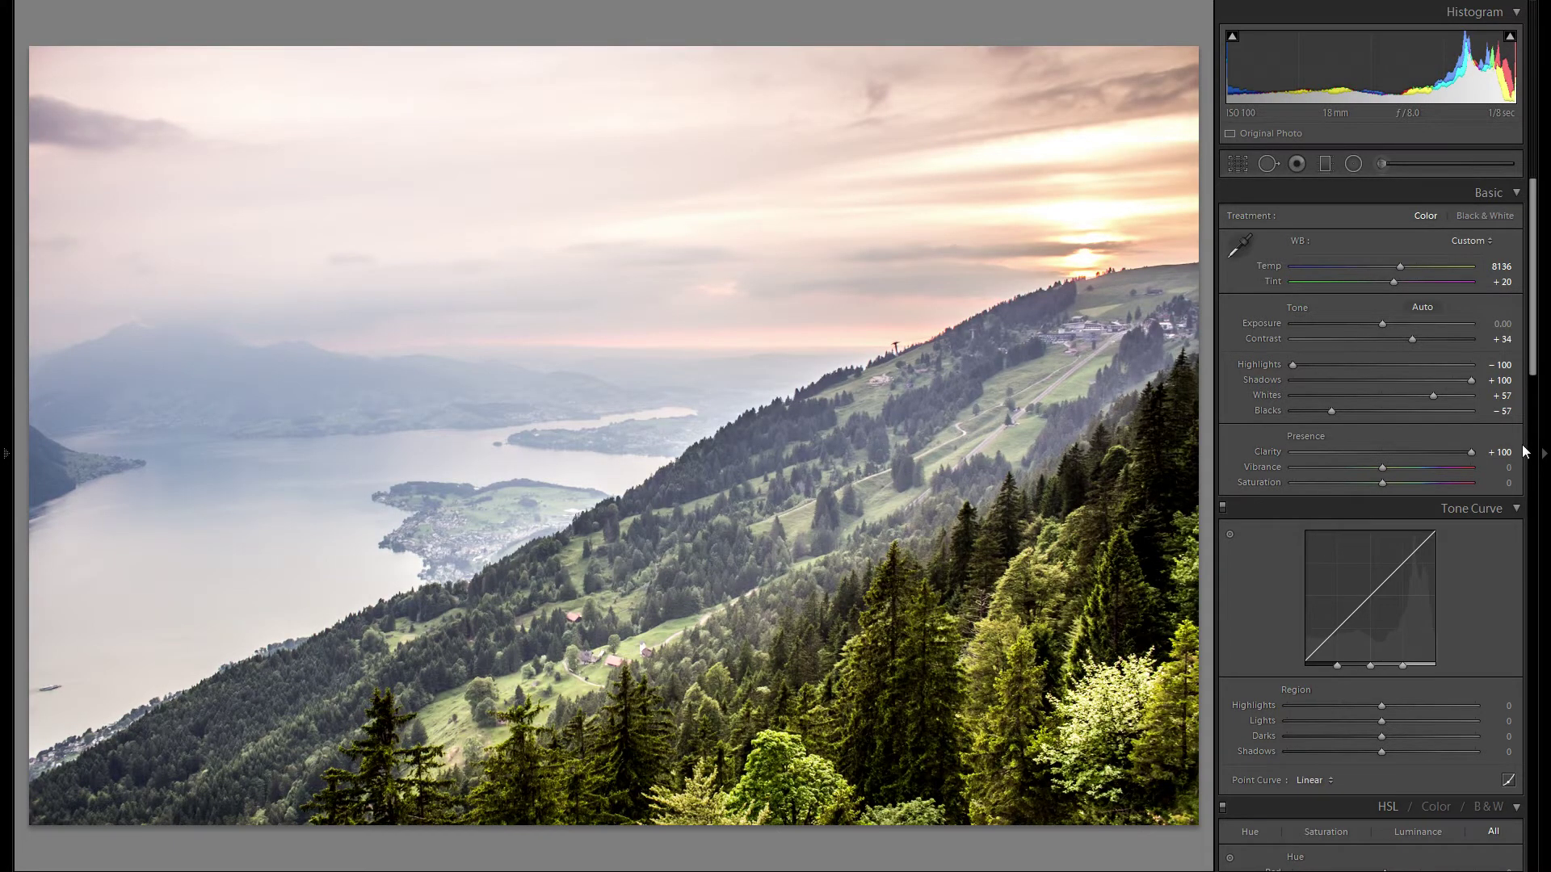
left_click_drag(1381, 453, 1373, 453)
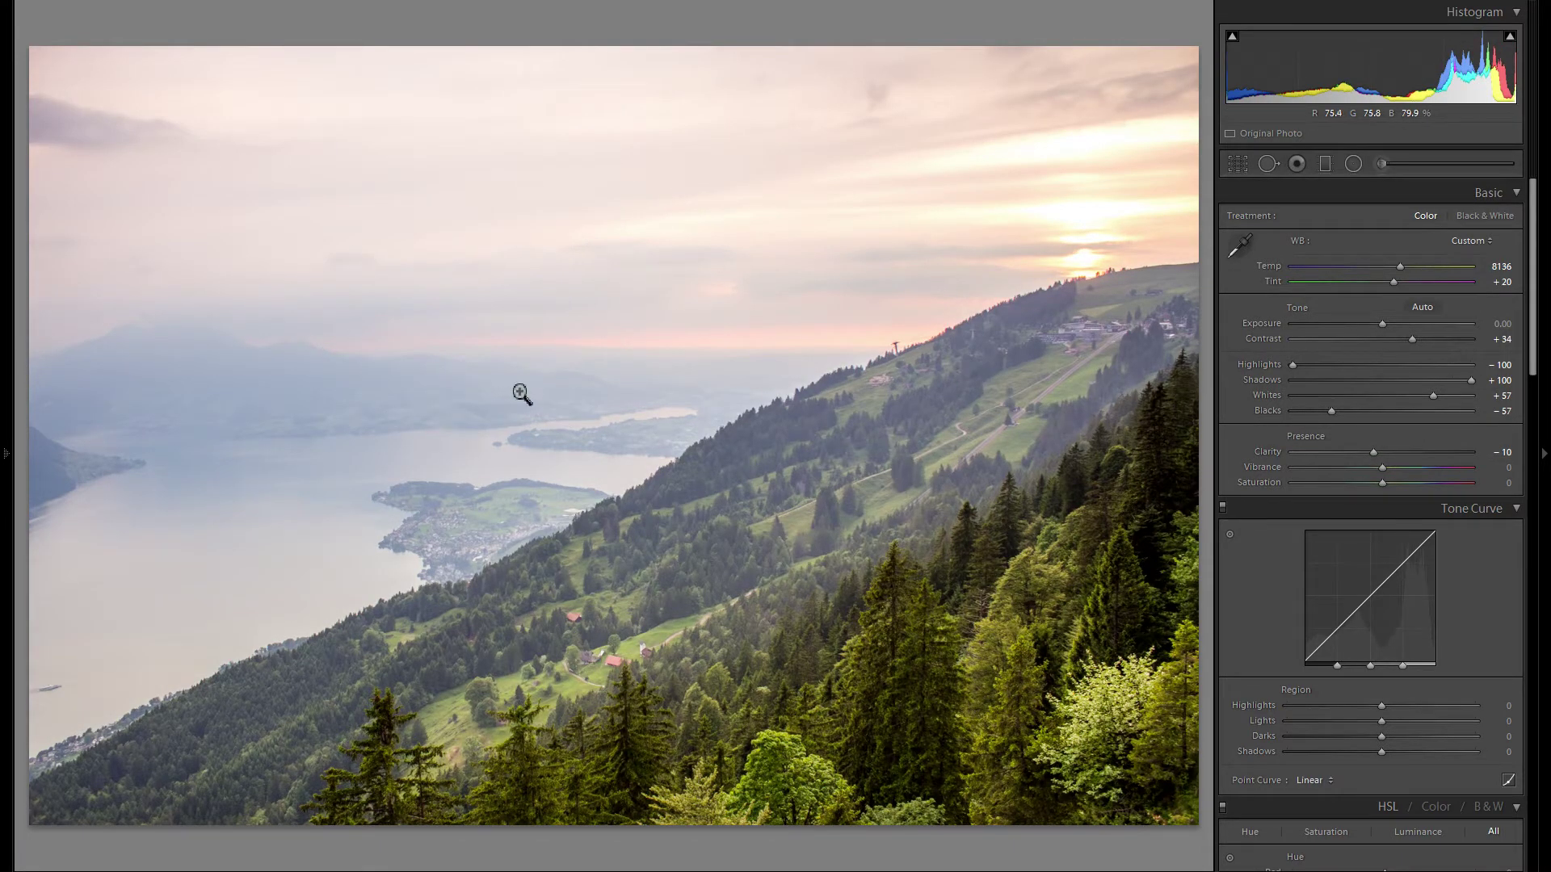
double_click(1270, 453)
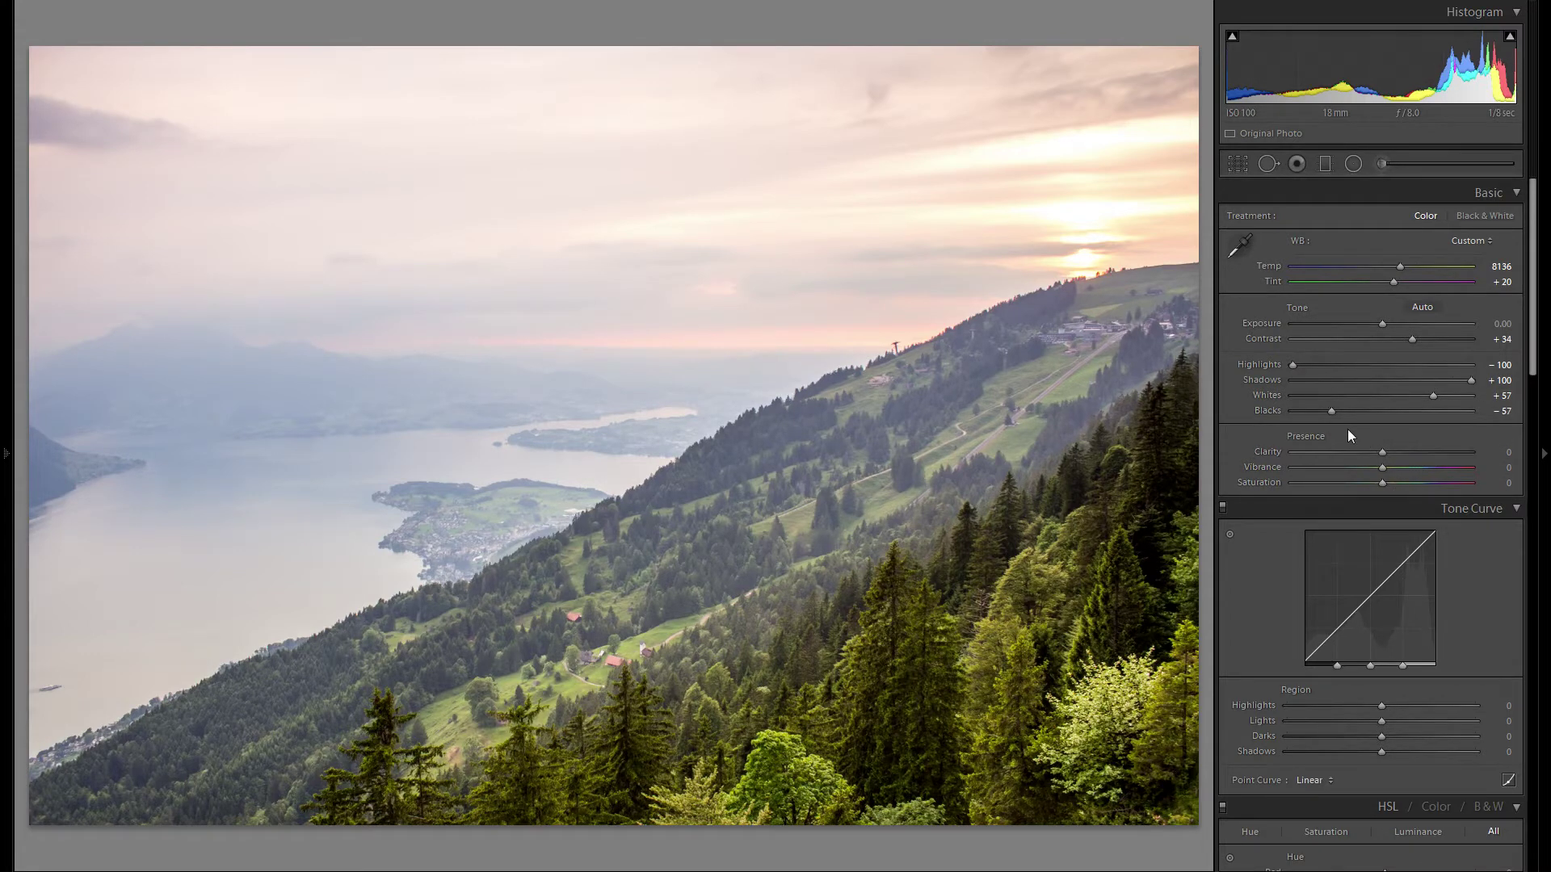
- Set the Tone Curve regions to Highlights +33, Lights -16, Darks -15, Shadows -9
scroll(1399, 438, "down", 3)
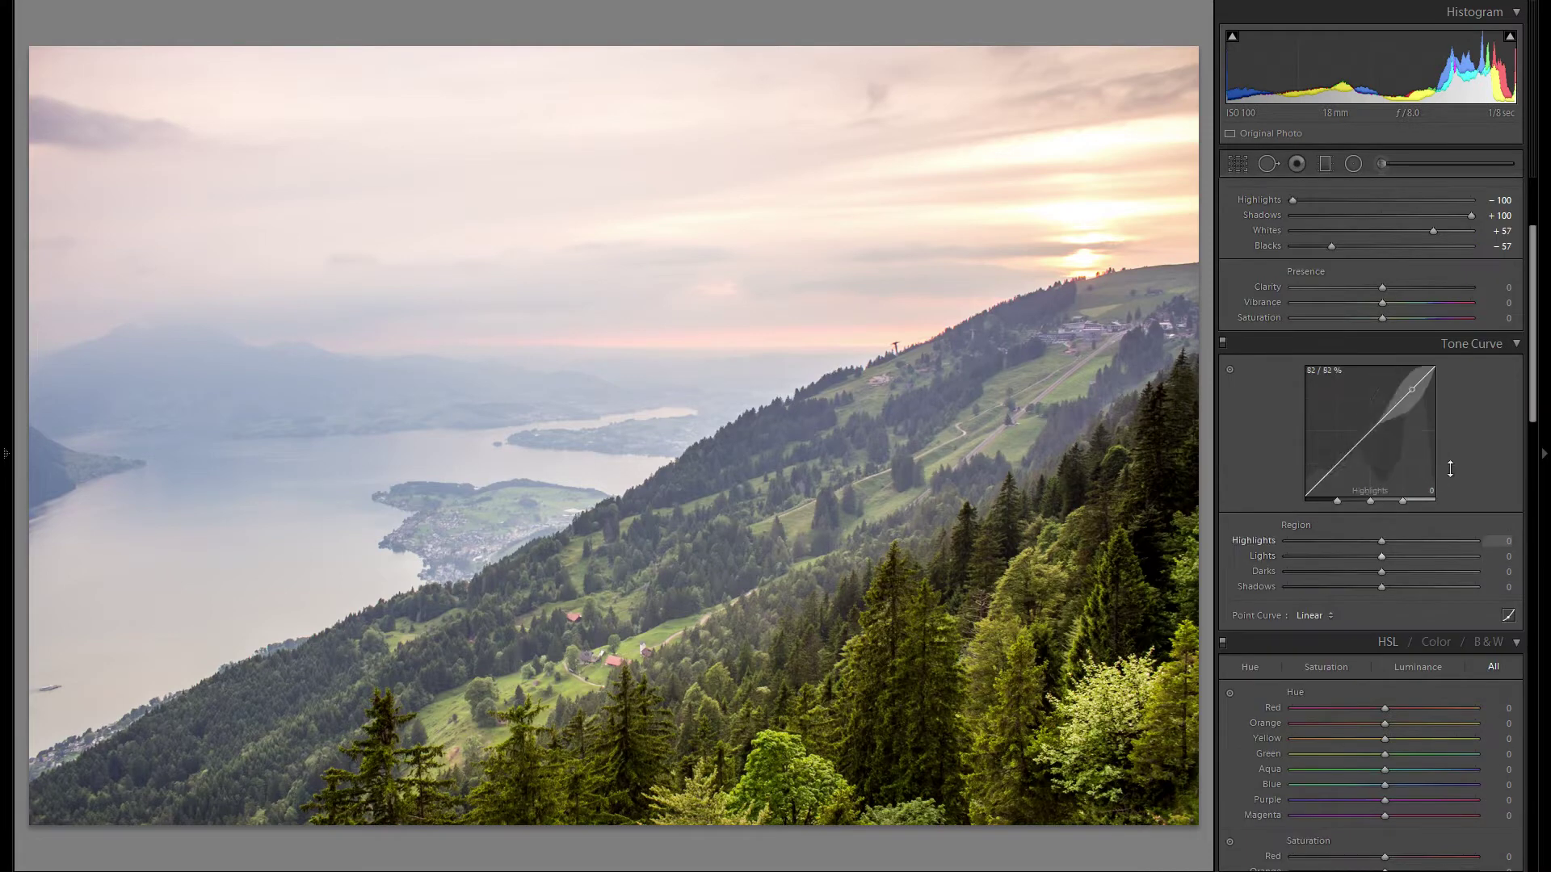
mouse_move(1380, 540)
left_mouse_down()
mouse_move(1472, 541)
mouse_move(1375, 540)
mouse_move(1421, 541)
mouse_move(1328, 559)
mouse_move(1414, 554)
mouse_move(1361, 554)
mouse_move(1418, 571)
mouse_move(1322, 584)
mouse_move(1452, 585)
mouse_move(1291, 591)
mouse_move(1400, 583)
mouse_move(1375, 585)
left_mouse_up()
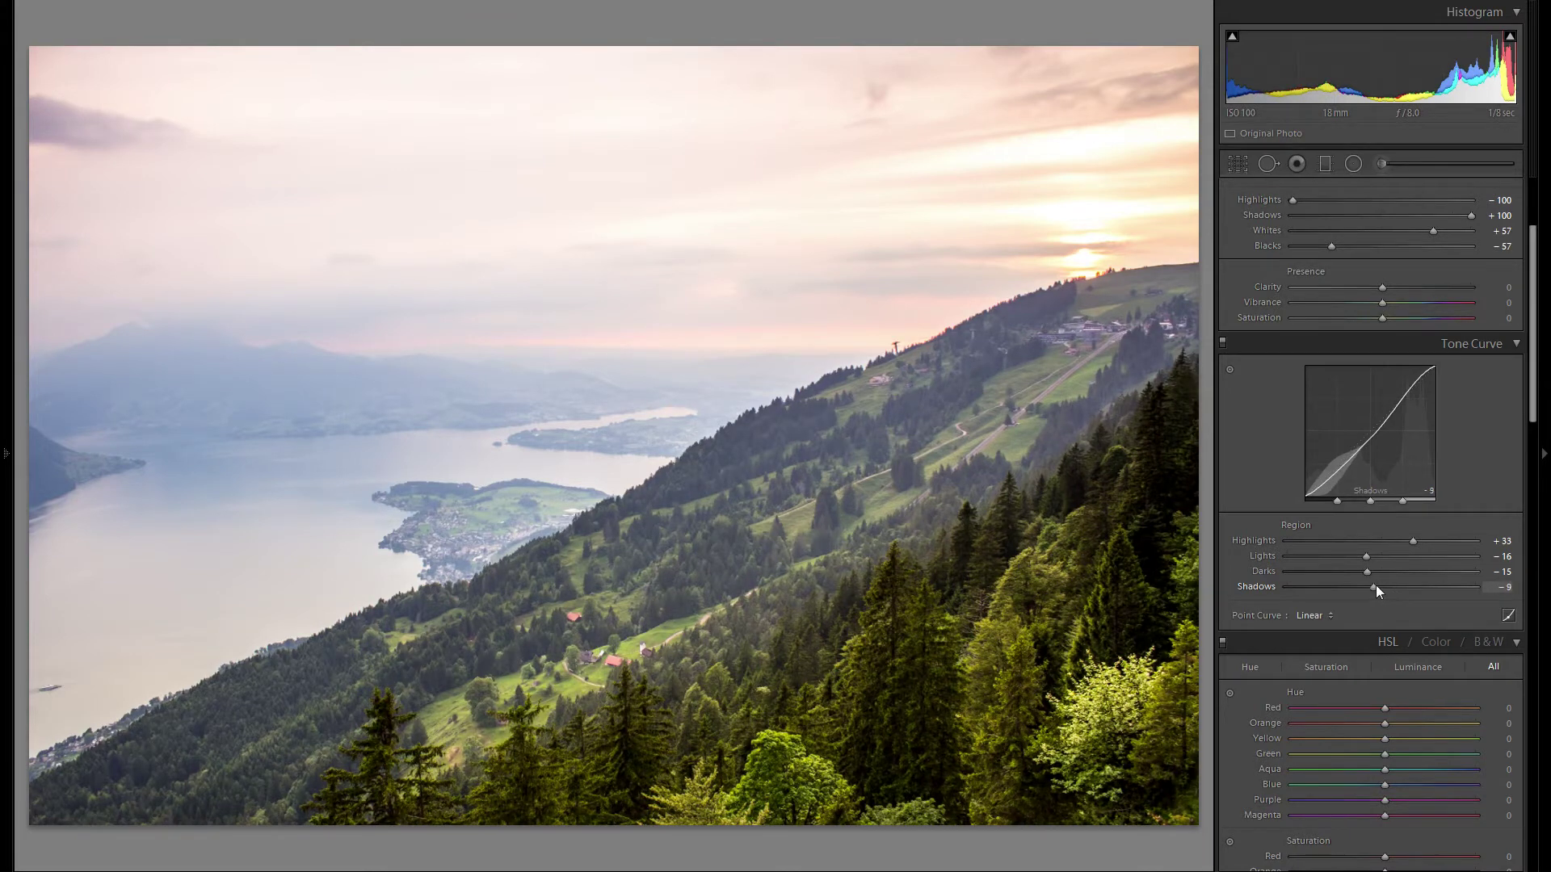
scroll(1432, 550, "down", 5)
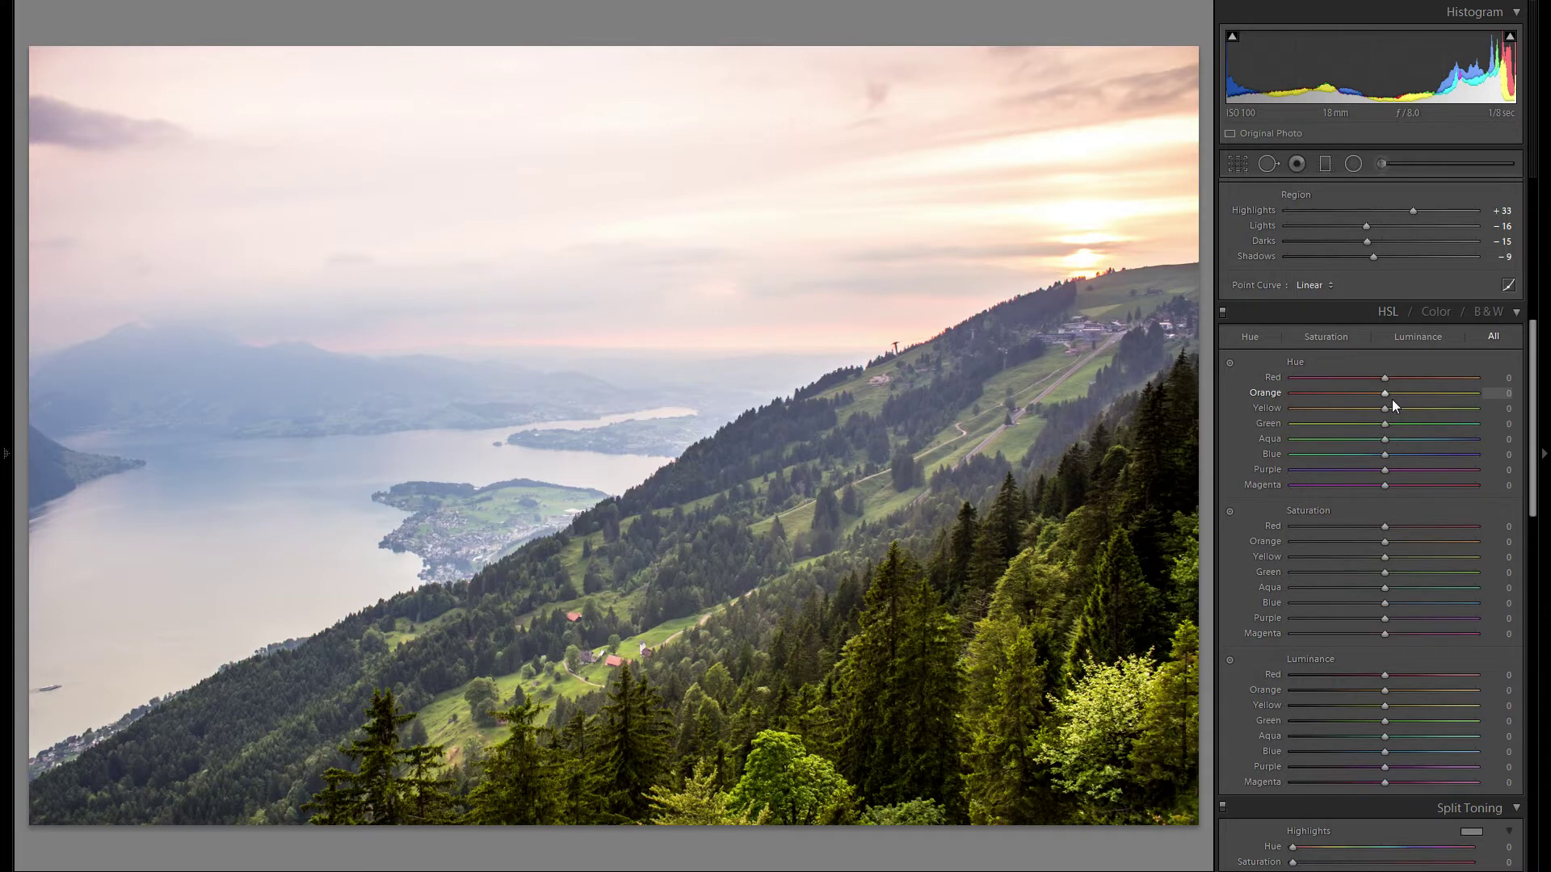
- Shift hues on the lake and sky to Orange -12, Yellow -4, Blue +14
left_click(1232, 363)
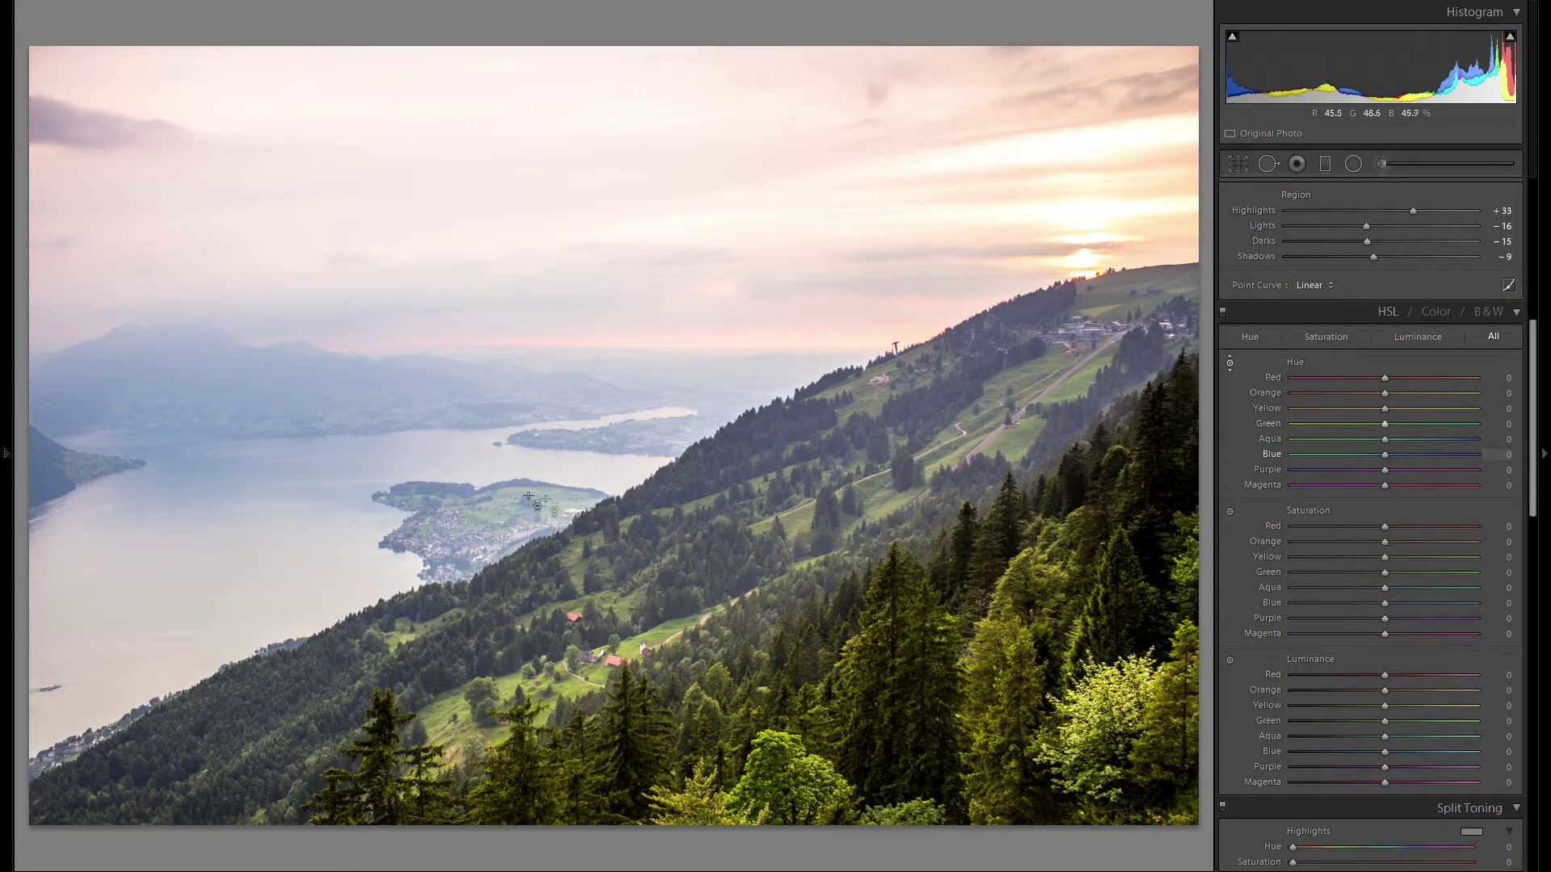
mouse_move(235, 477)
left_mouse_down()
mouse_move(235, 522)
mouse_move(234, 436)
mouse_move(234, 490)
left_mouse_up()
mouse_move(968, 234)
left_mouse_down()
mouse_move(967, 258)
mouse_move(968, 172)
mouse_move(975, 240)
left_mouse_up()
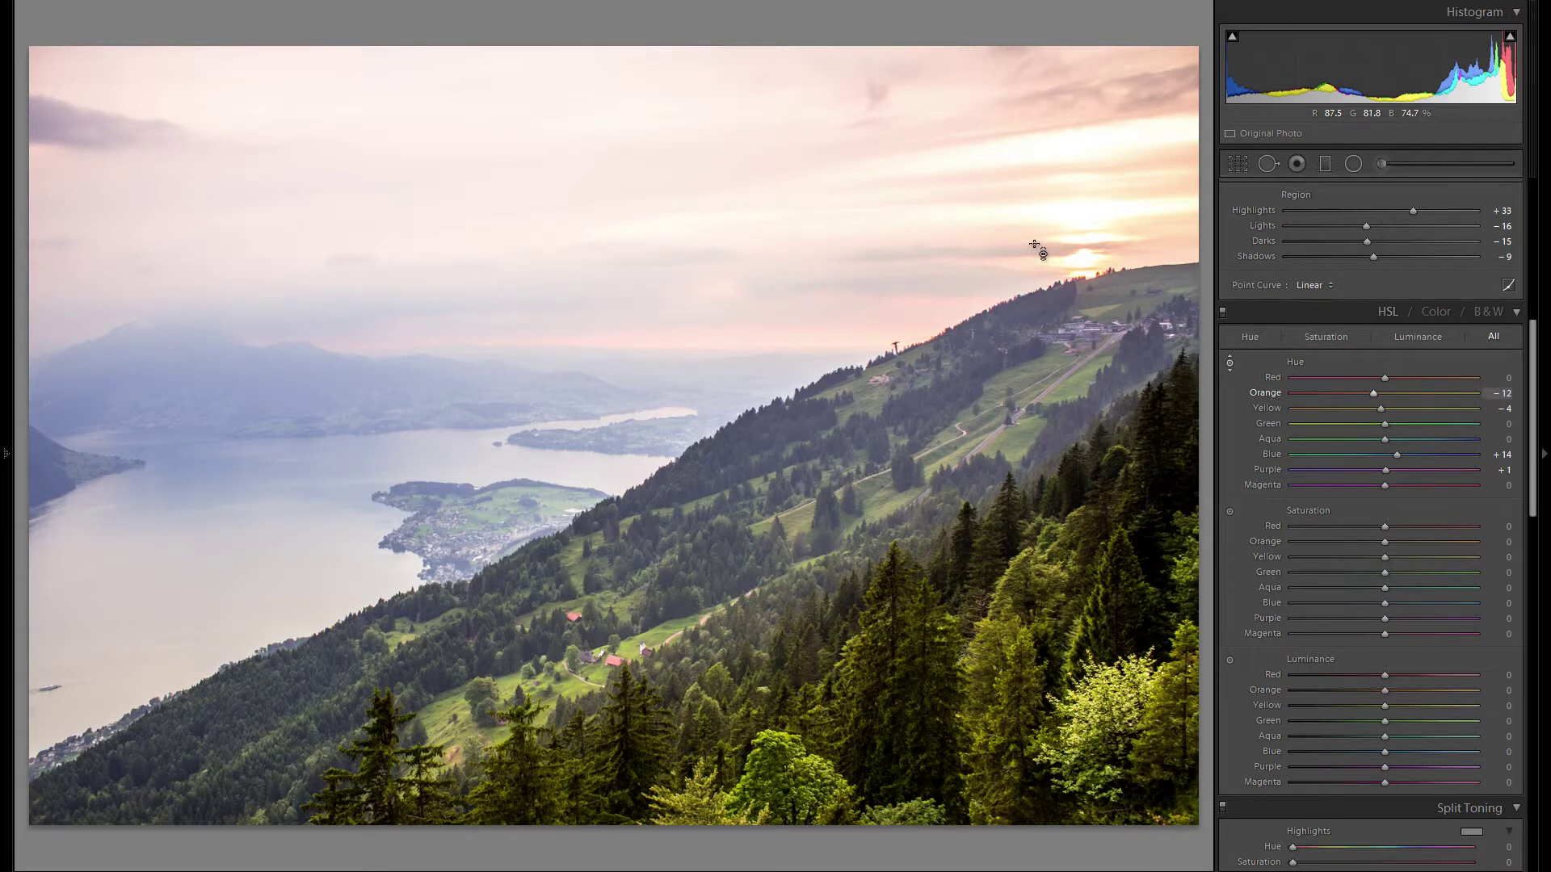
- Boost Blue saturation to +17 by dragging on the lake and sunset sky
left_click(1231, 512)
mouse_move(465, 431)
left_mouse_down()
mouse_move(465, 485)
mouse_move(465, 349)
mouse_move(464, 438)
mouse_move(465, 408)
left_mouse_up()
mouse_move(980, 243)
left_mouse_down()
mouse_move(980, 209)
mouse_move(980, 244)
left_mouse_up()
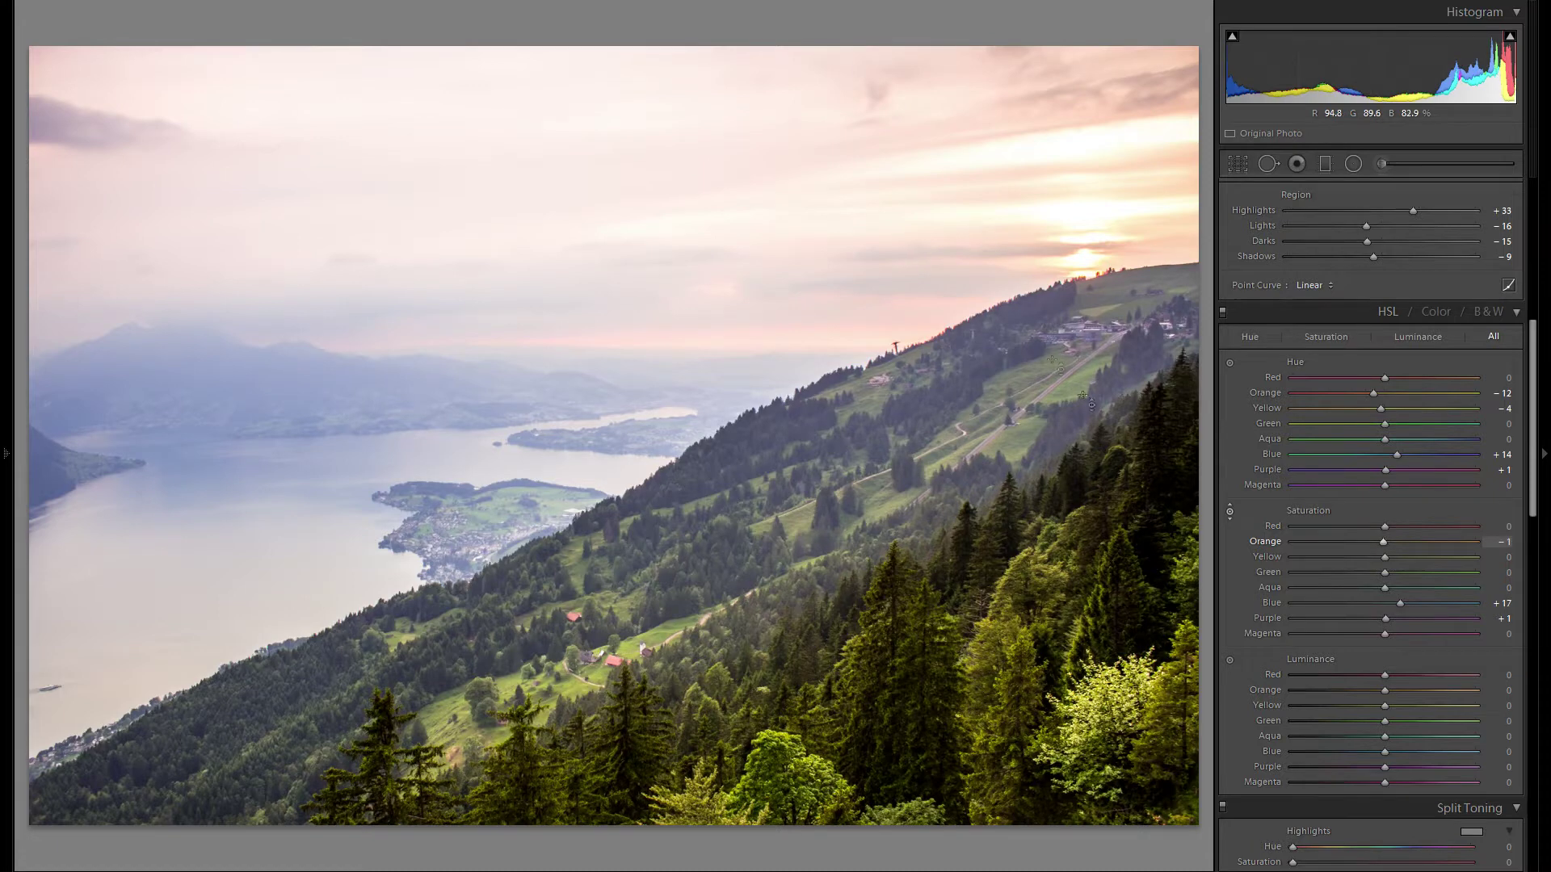
- Set slope saturation (Yellow +12, Green +9) and luminance Orange +6, Yellow +7, Green +3
mouse_move(973, 450)
left_mouse_down()
mouse_move(973, 400)
mouse_move(973, 448)
mouse_move(973, 419)
left_mouse_up()
left_click(1229, 660)
mouse_move(412, 399)
left_mouse_down()
mouse_move(411, 426)
mouse_move(411, 400)
left_mouse_up()
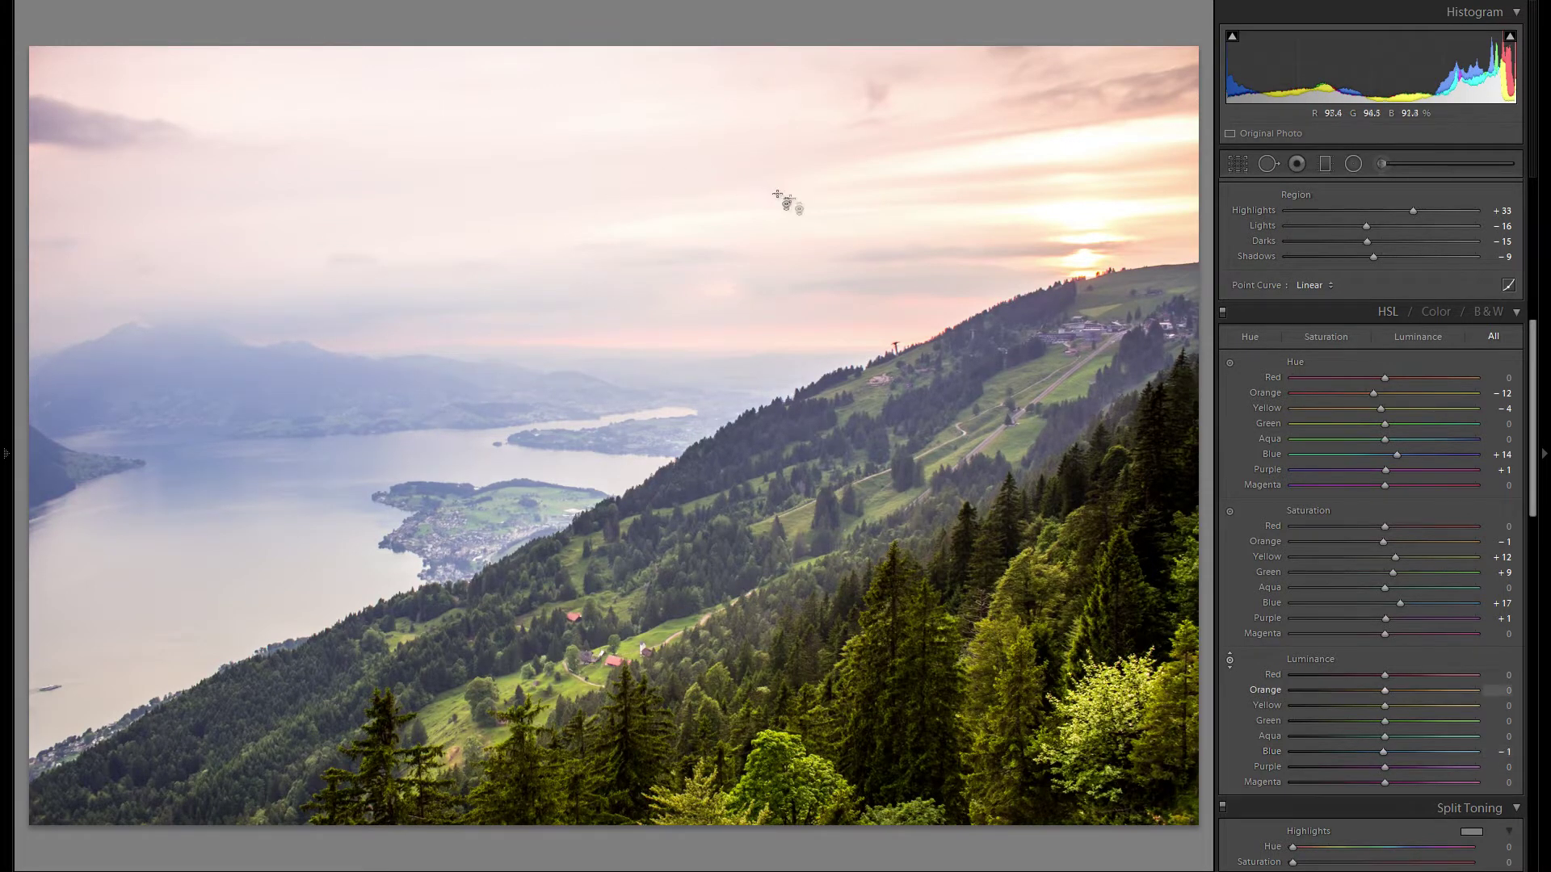
mouse_move(977, 237)
left_mouse_down()
mouse_move(978, 263)
mouse_move(977, 218)
mouse_move(993, 257)
left_mouse_up()
mouse_move(1002, 441)
left_mouse_down()
mouse_move(1003, 411)
mouse_move(1010, 448)
left_mouse_up()
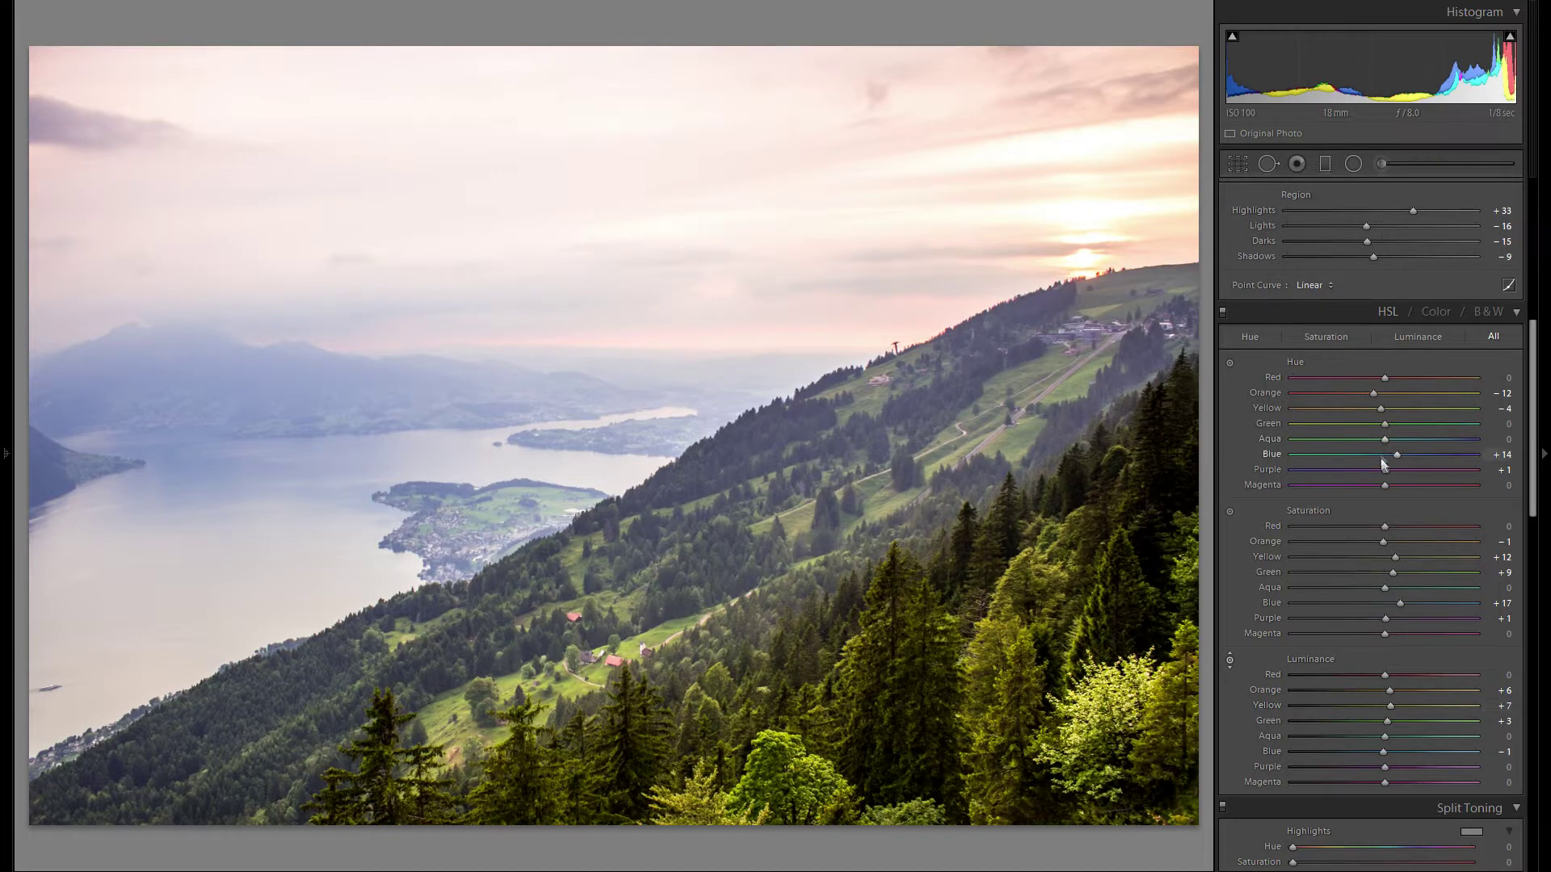
scroll(1361, 477, "down", 6)
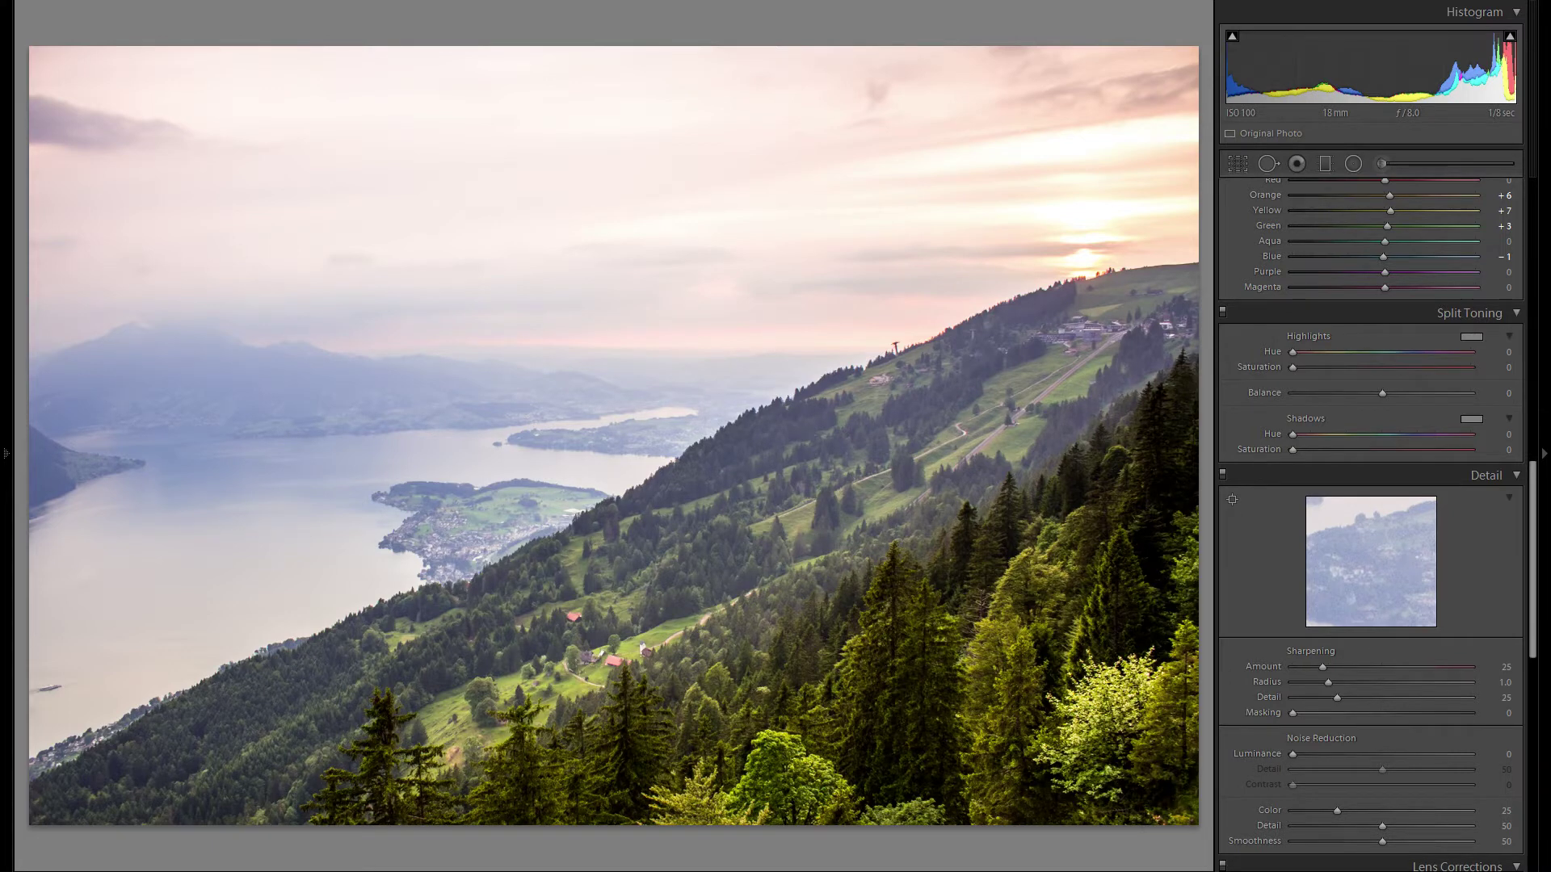
- Give the highlights a warm yellow Split Toning tint of Hue 52, Saturation 35
scroll(1366, 339, "up", 10)
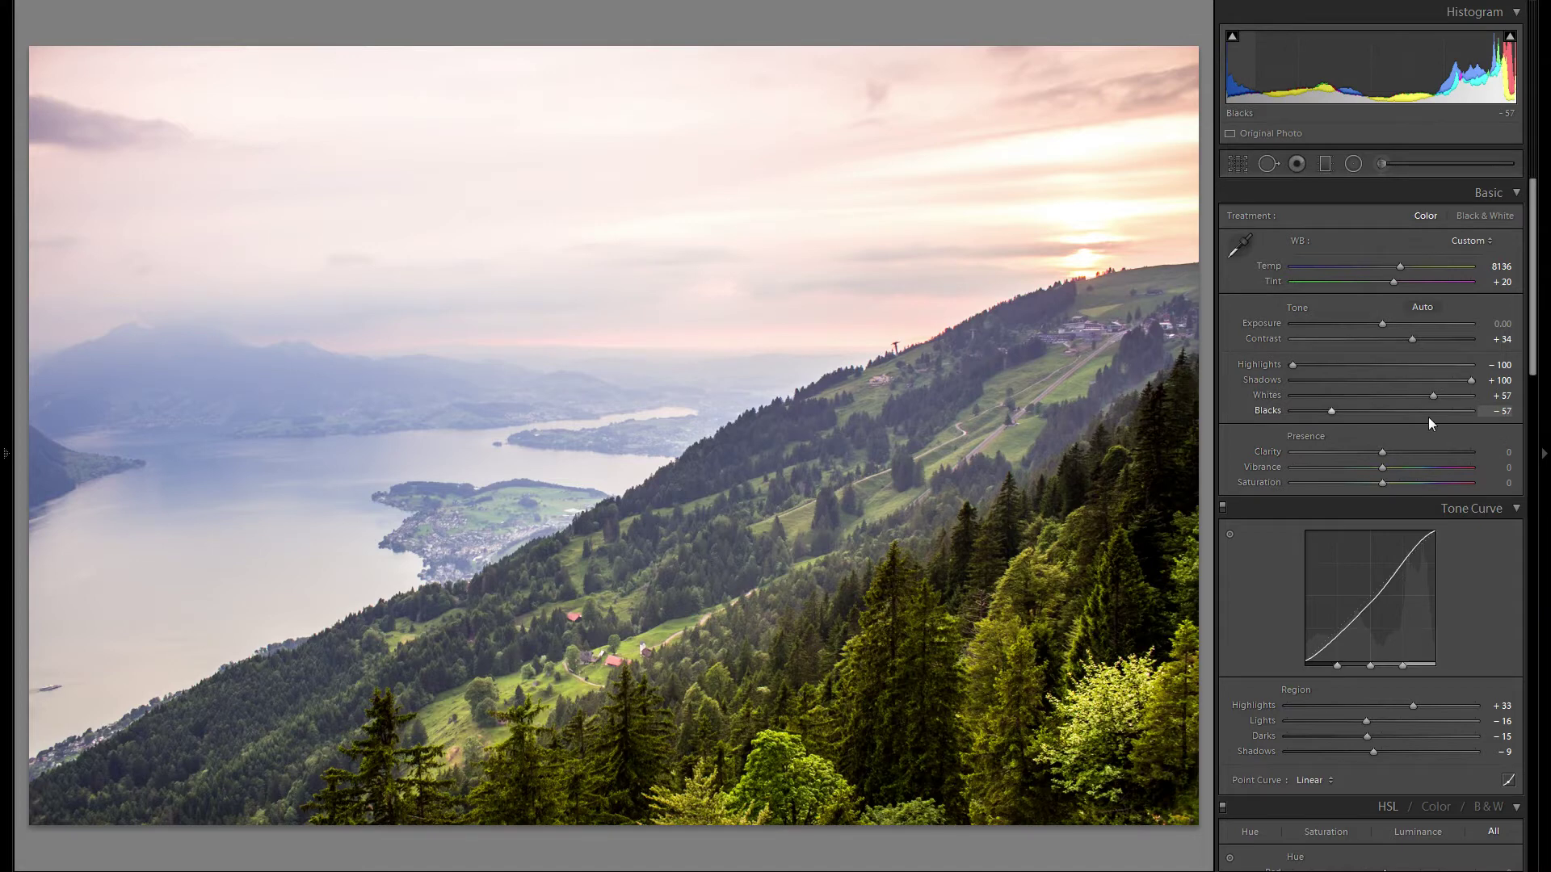
scroll(1428, 417, "down", 6)
scroll(1414, 415, "down", 5)
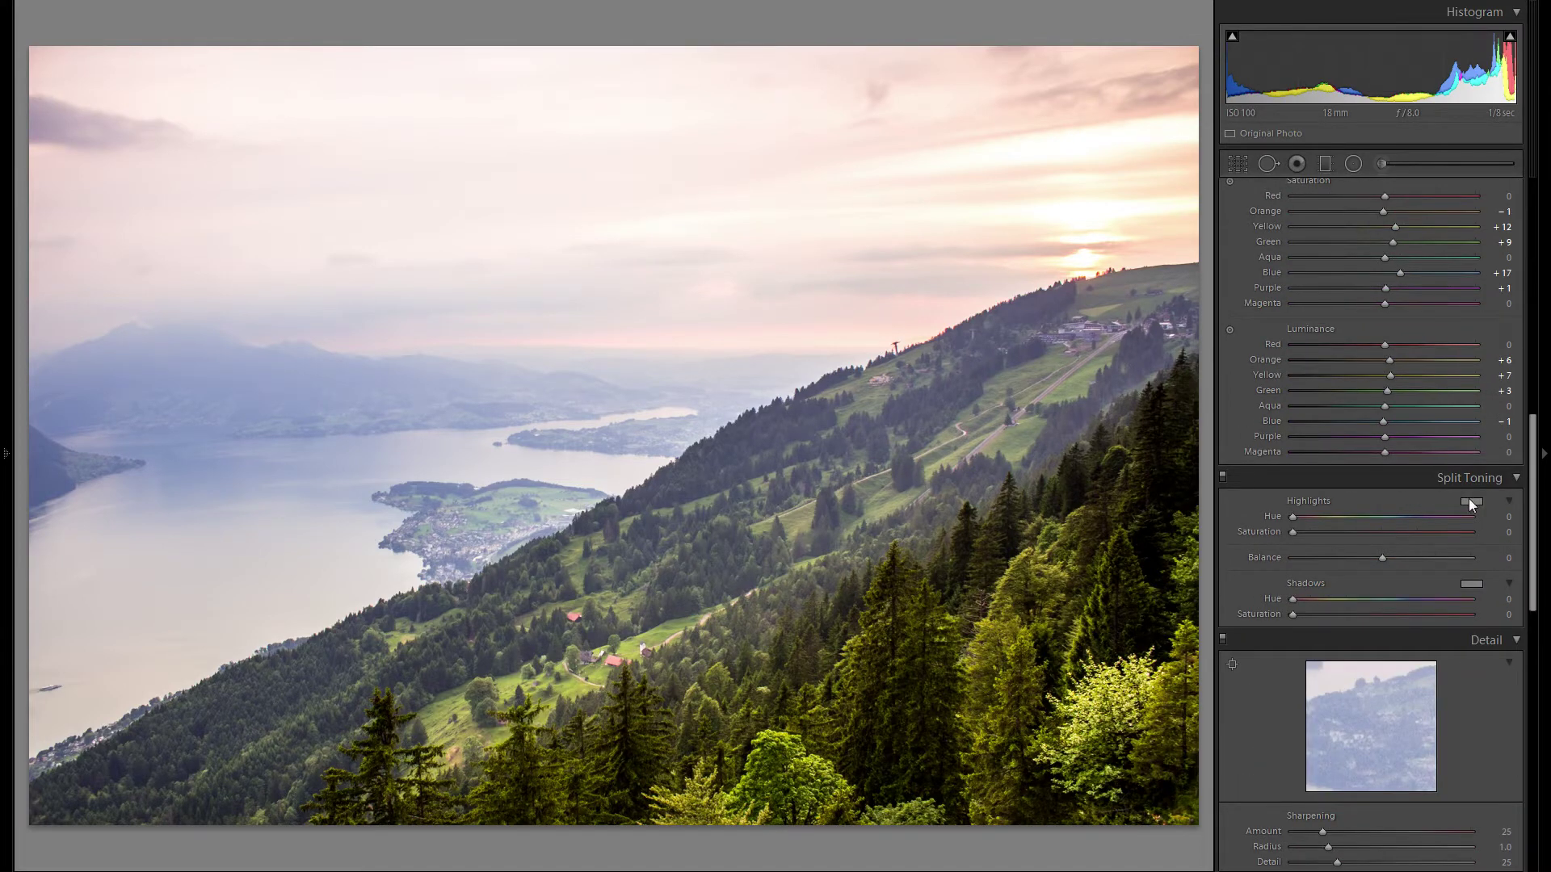
left_click_drag(1250, 583, 1268, 557)
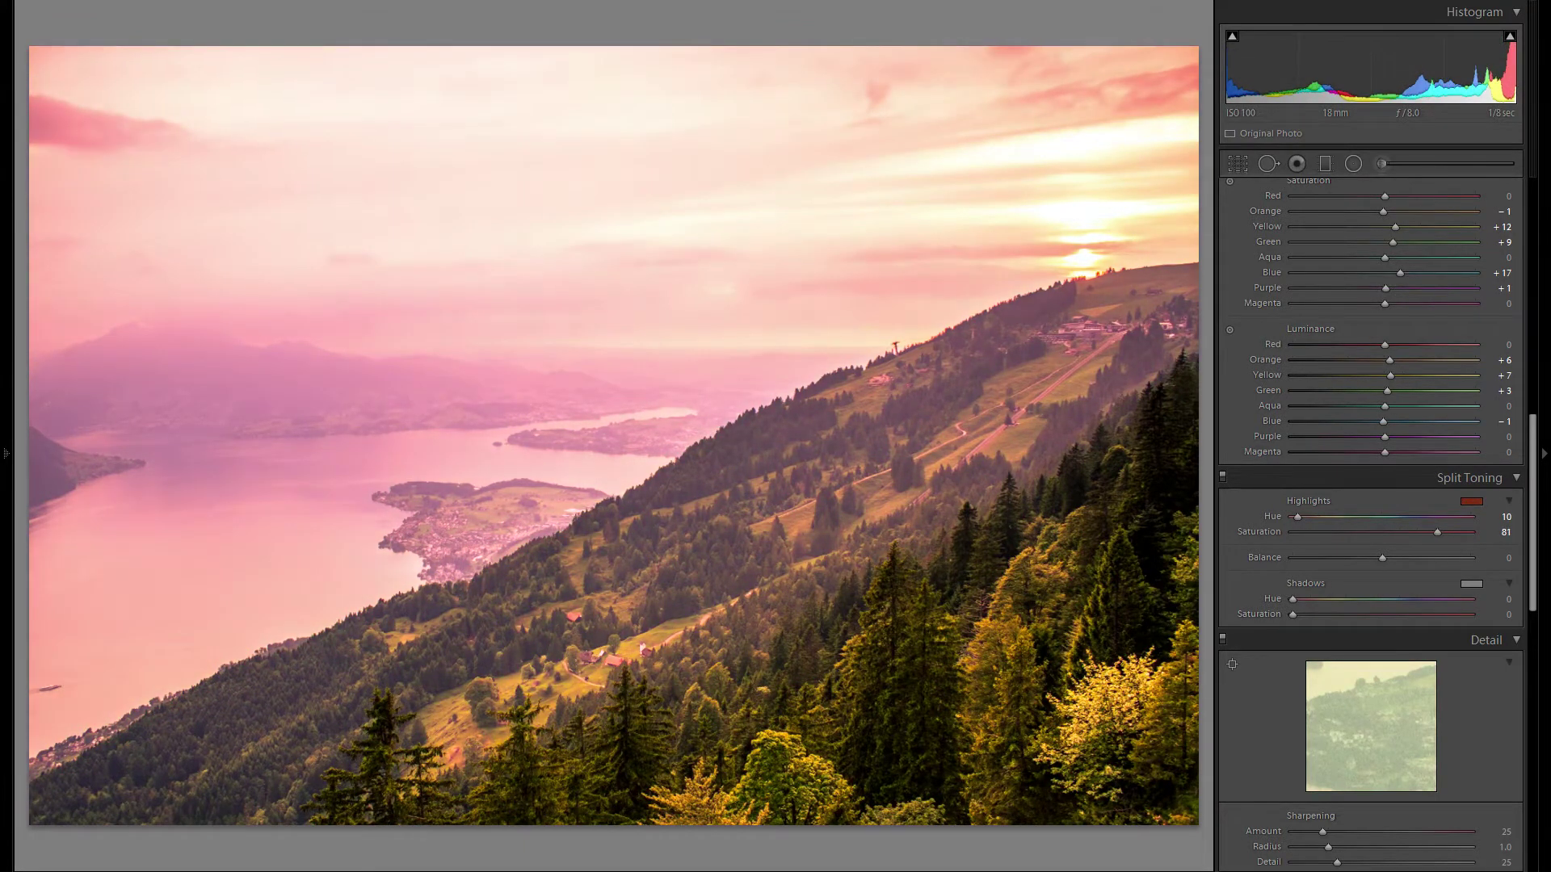
left_click_drag(1306, 517, 1315, 517)
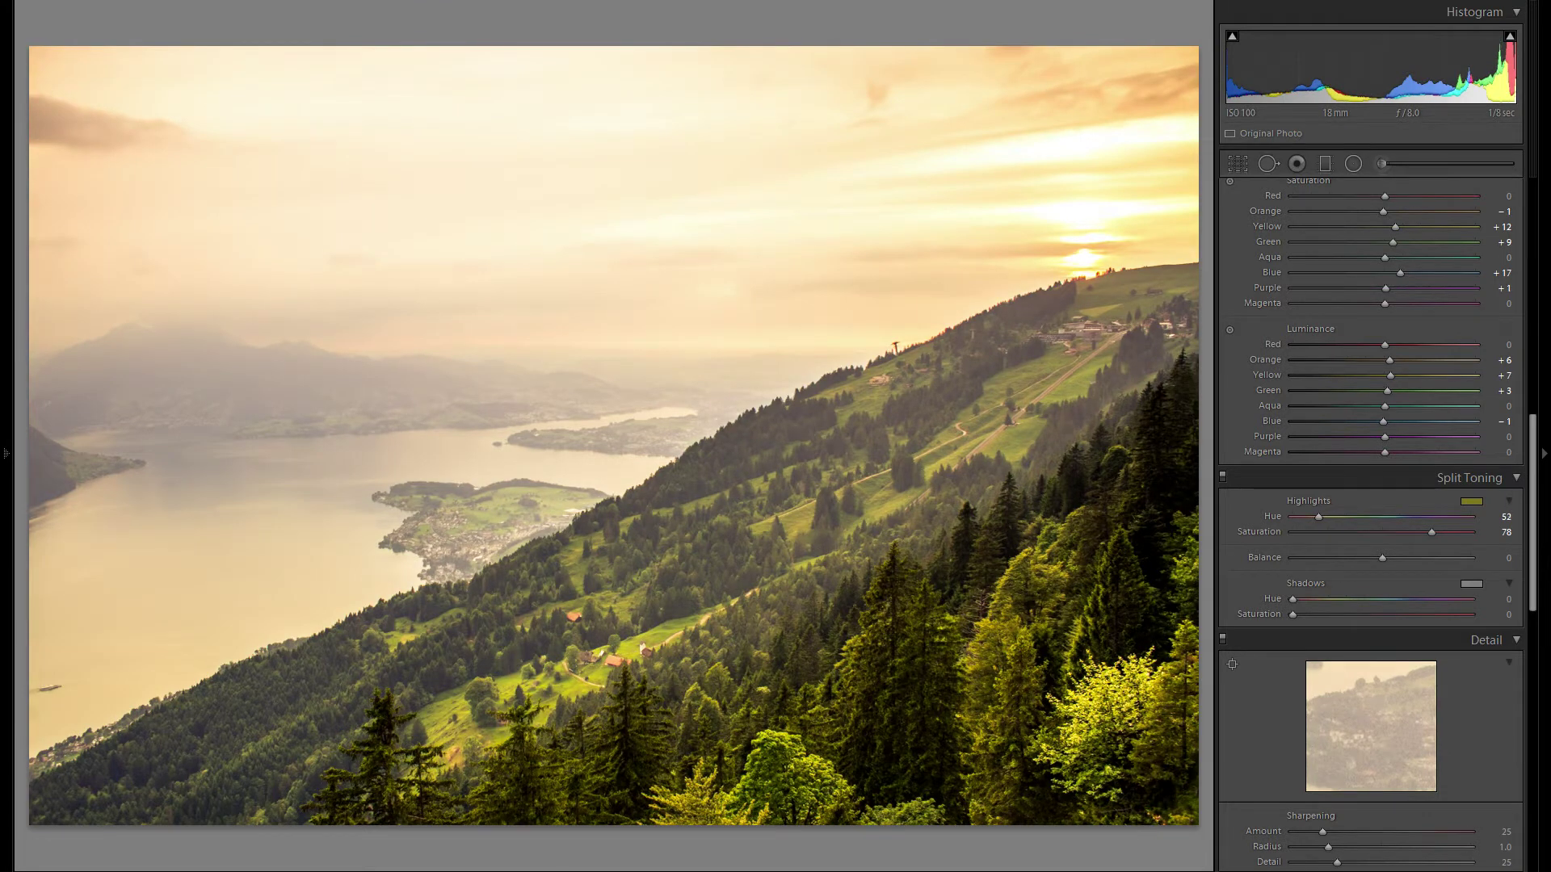
left_click_drag(1417, 533, 1348, 532)
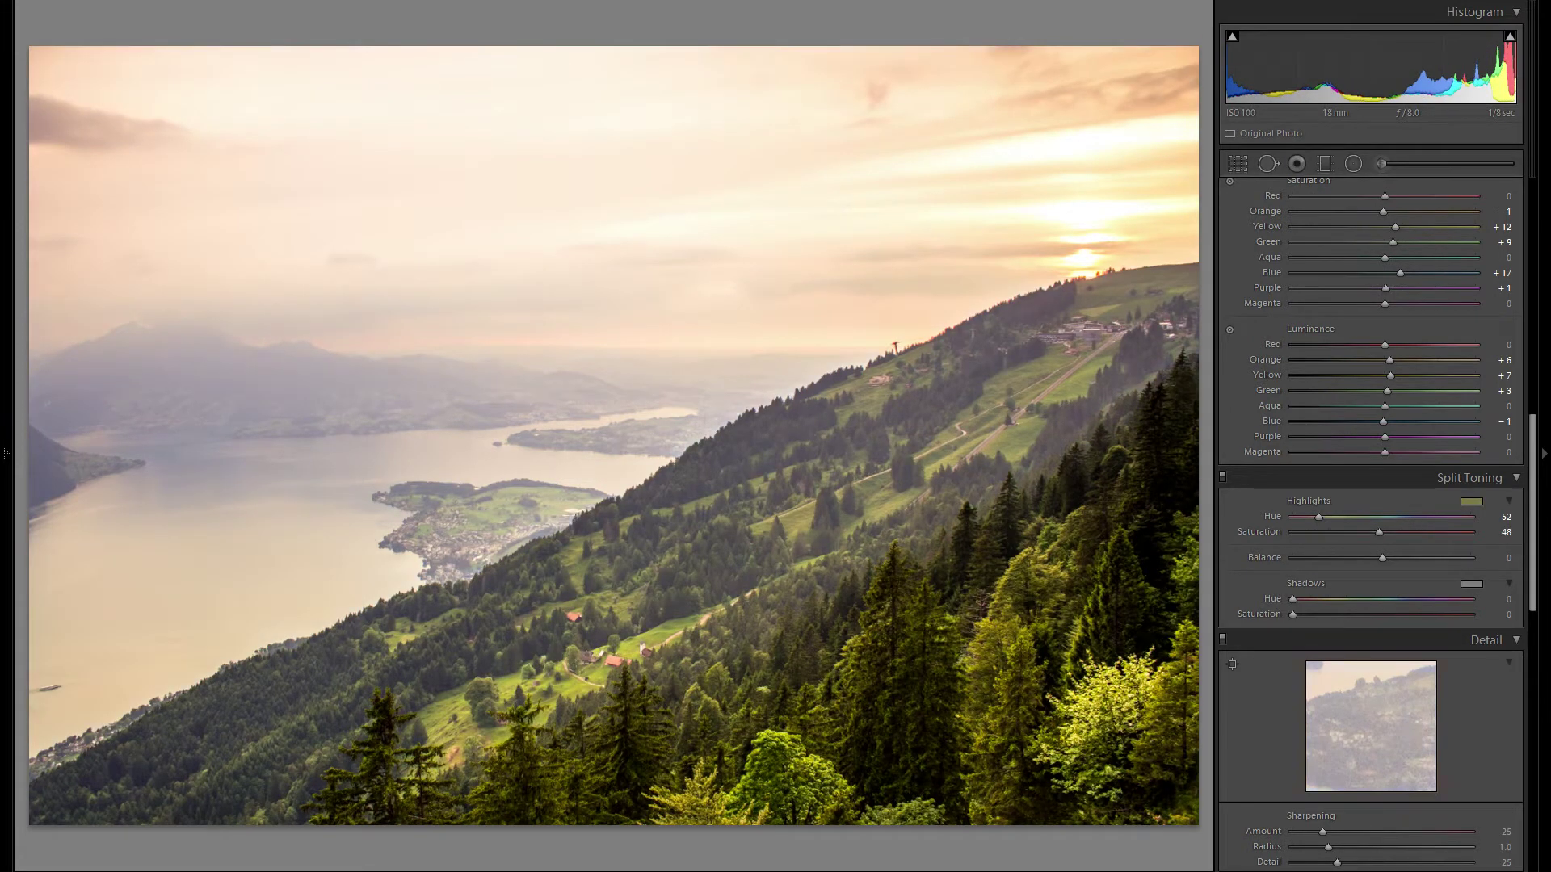
left_click_drag(1378, 532, 1293, 533)
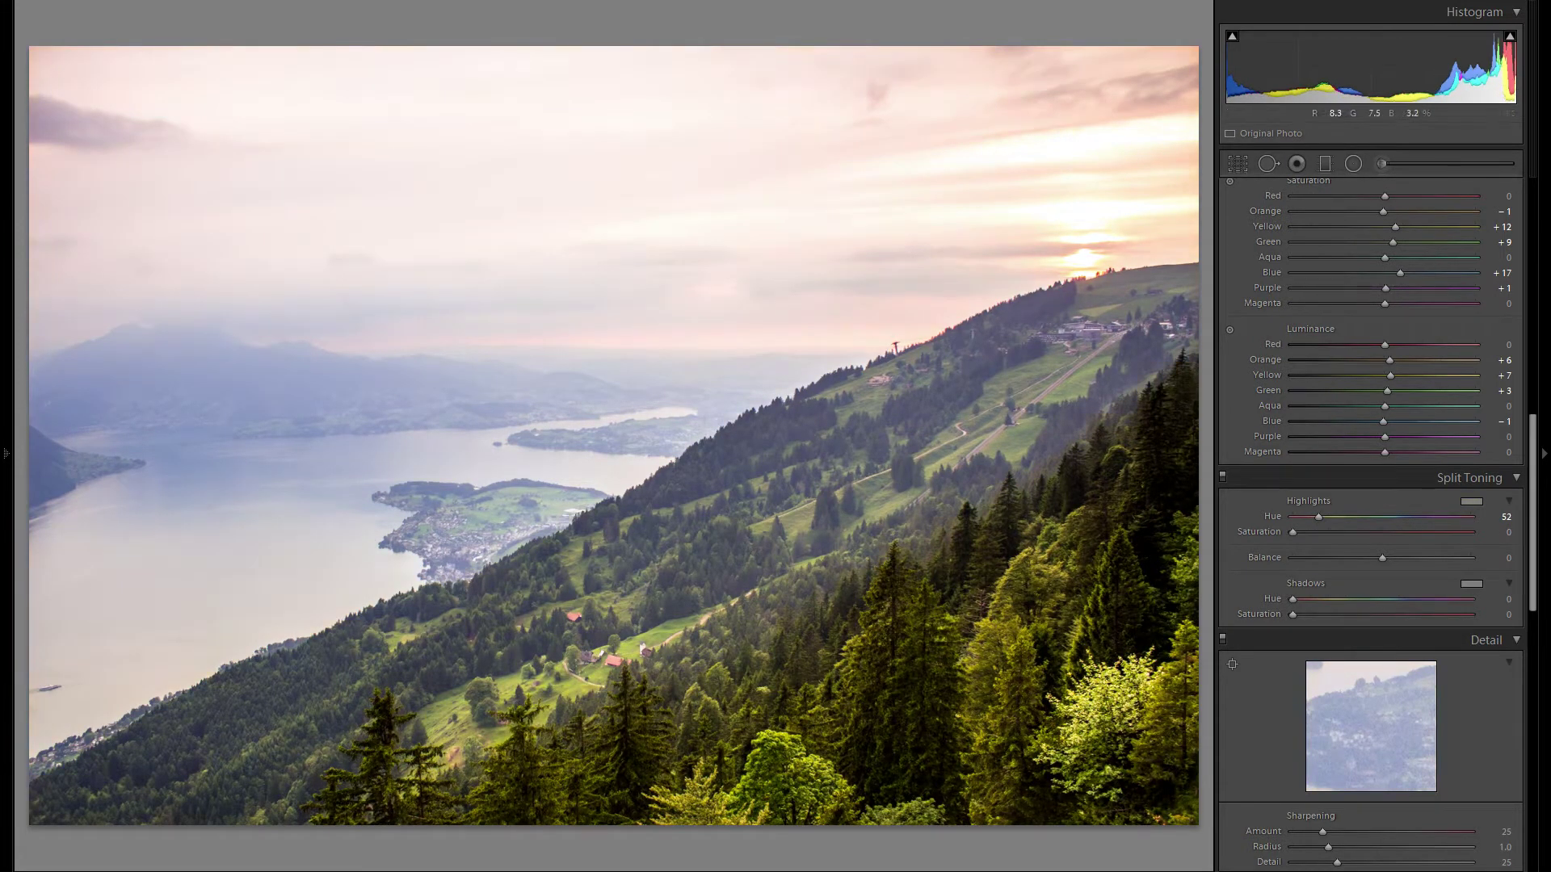
left_click_drag(1292, 532, 1342, 532)
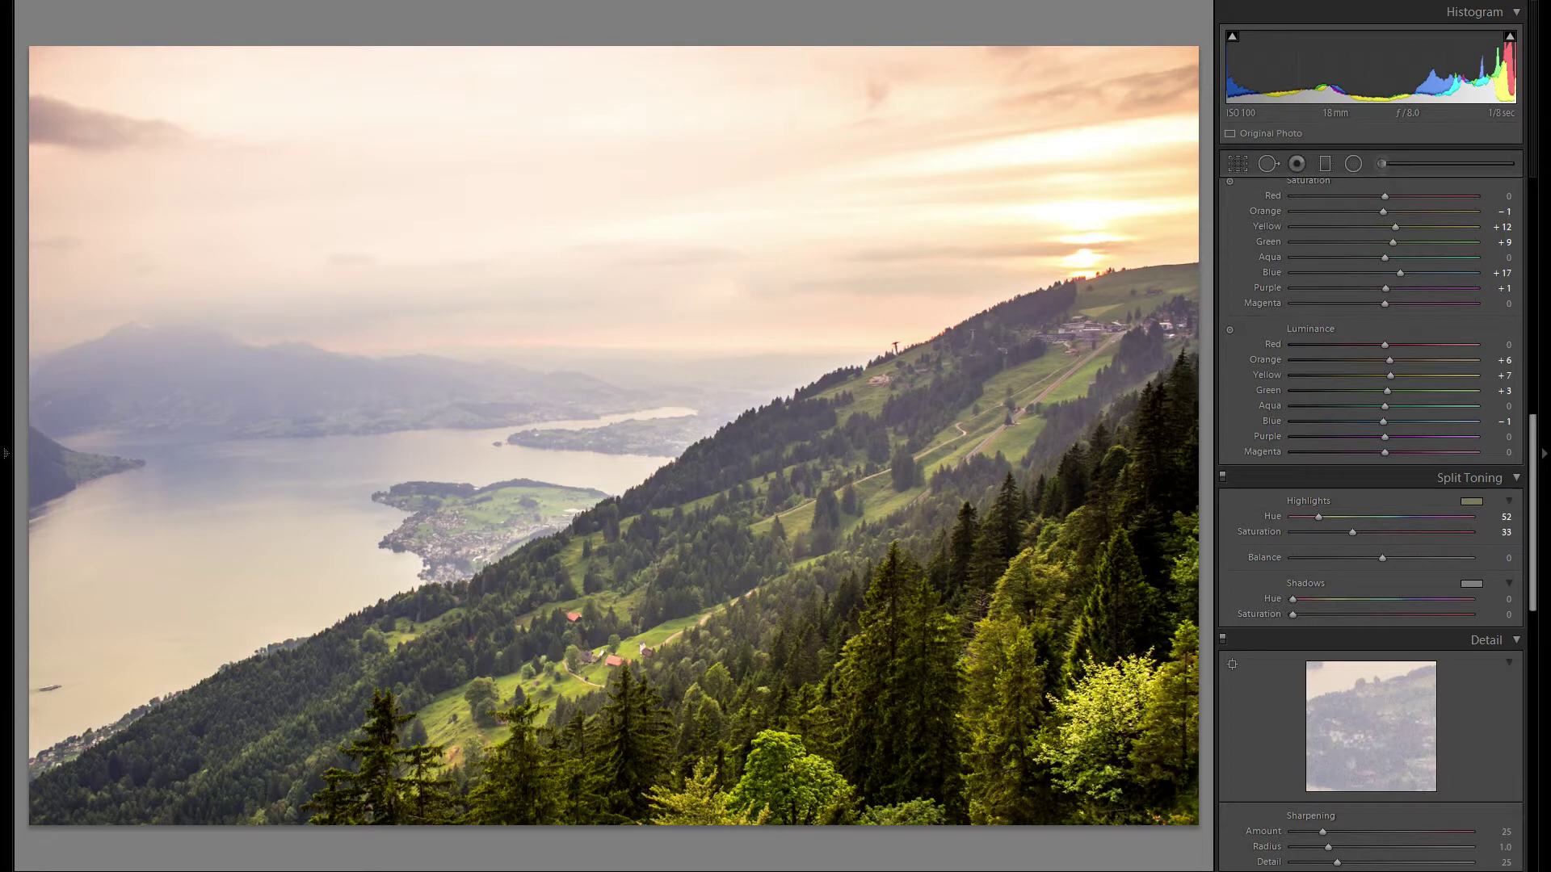
left_click_drag(1354, 532, 1355, 533)
double_click(1355, 532)
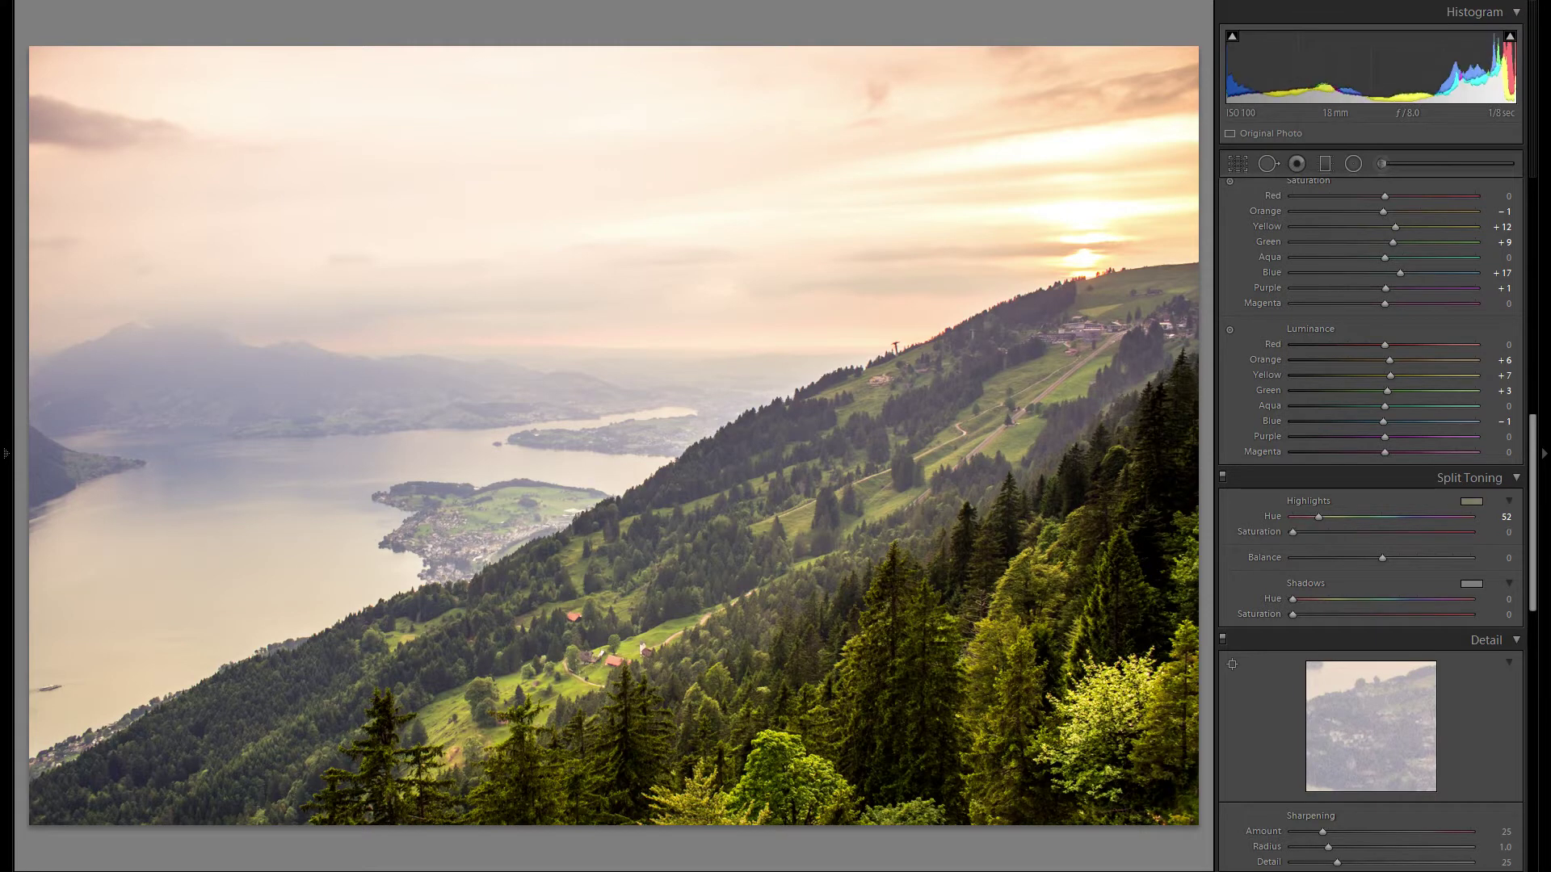
left_click_drag(1293, 533, 1356, 532)
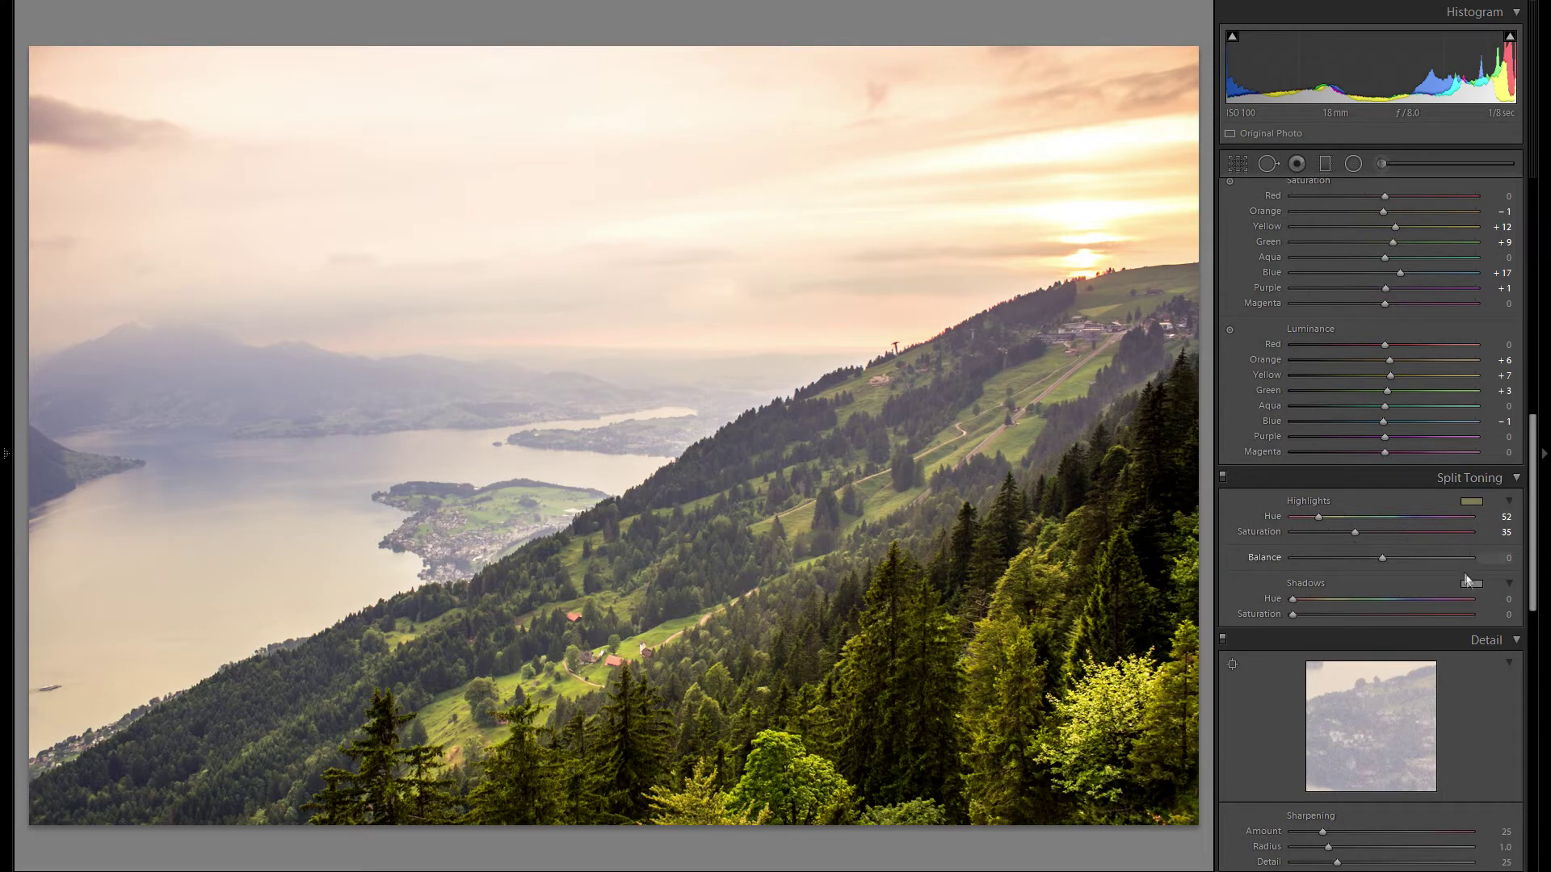
- Tint the shadows a faint warm red at Hue 19, Saturation 9
mouse_move(1241, 714)
left_mouse_down()
mouse_move(1218, 703)
mouse_move(1216, 720)
mouse_move(1421, 707)
mouse_move(1364, 708)
mouse_move(1355, 735)
mouse_move(1359, 717)
mouse_move(1406, 705)
mouse_move(1249, 699)
mouse_move(1221, 718)
left_mouse_up()
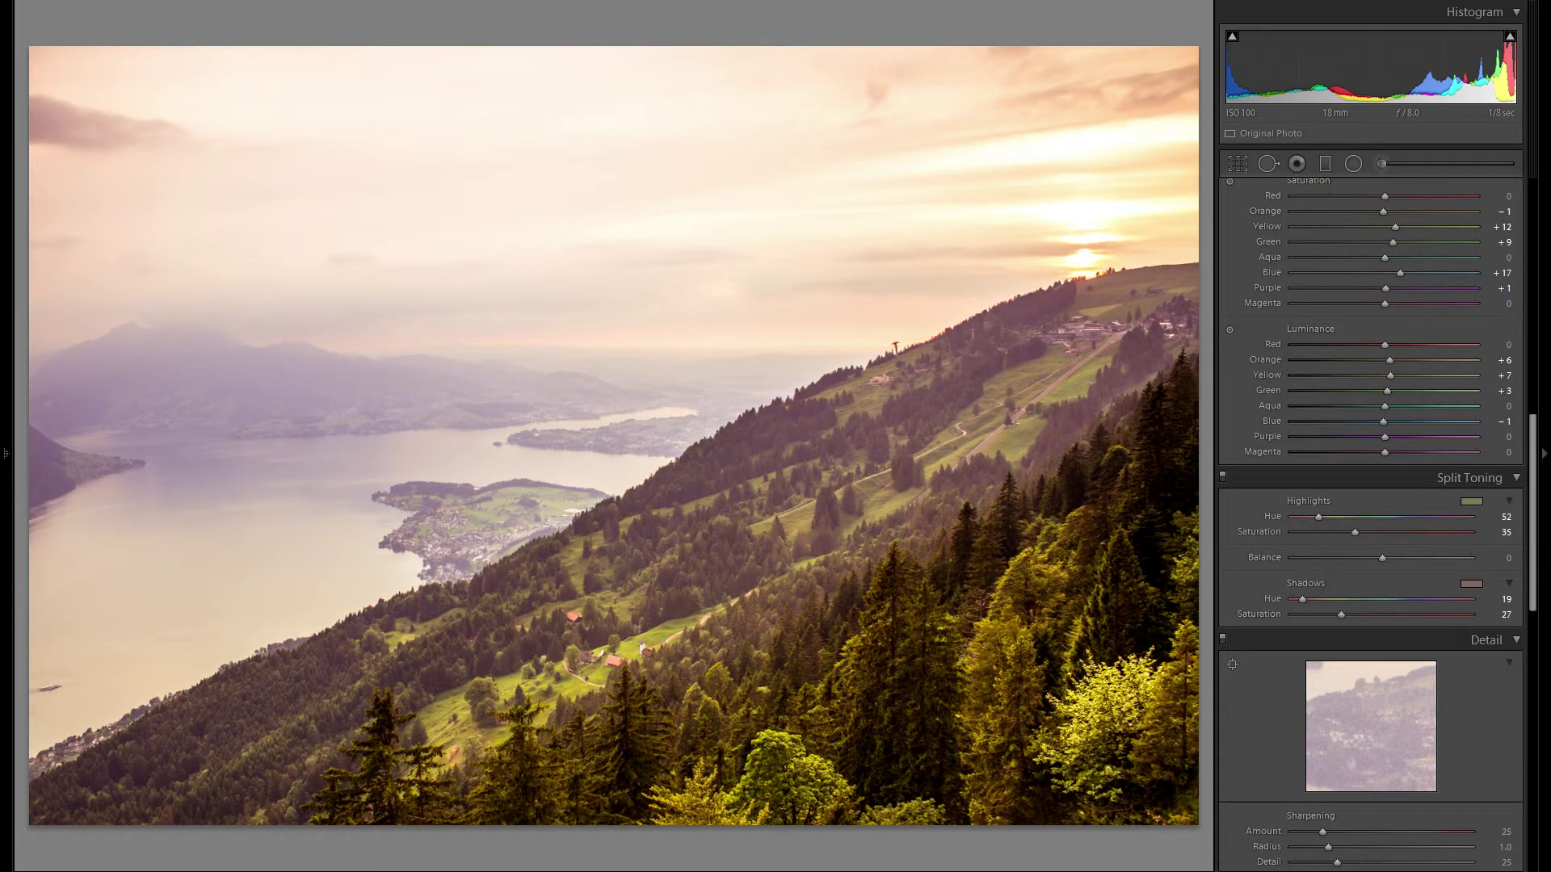
double_click(1259, 615)
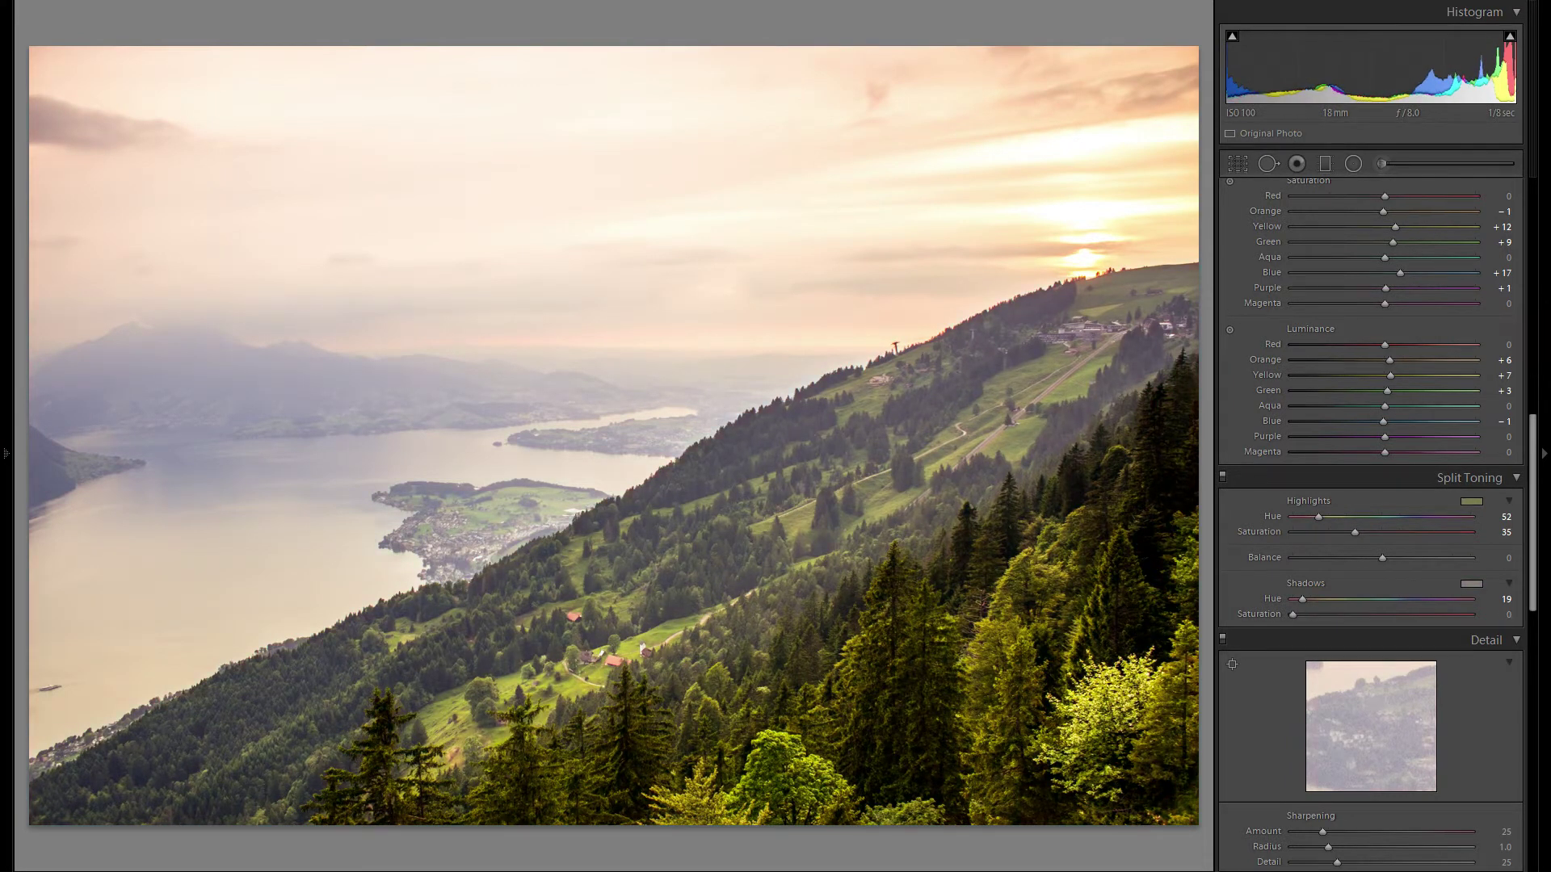
mouse_move(1292, 615)
left_mouse_down()
mouse_move(1330, 615)
mouse_move(1292, 614)
mouse_move(1307, 614)
left_mouse_up()
- In Detail, try a lower Sharpening Amount, then reset it to the default 25
scroll(1428, 540, "down", 5)
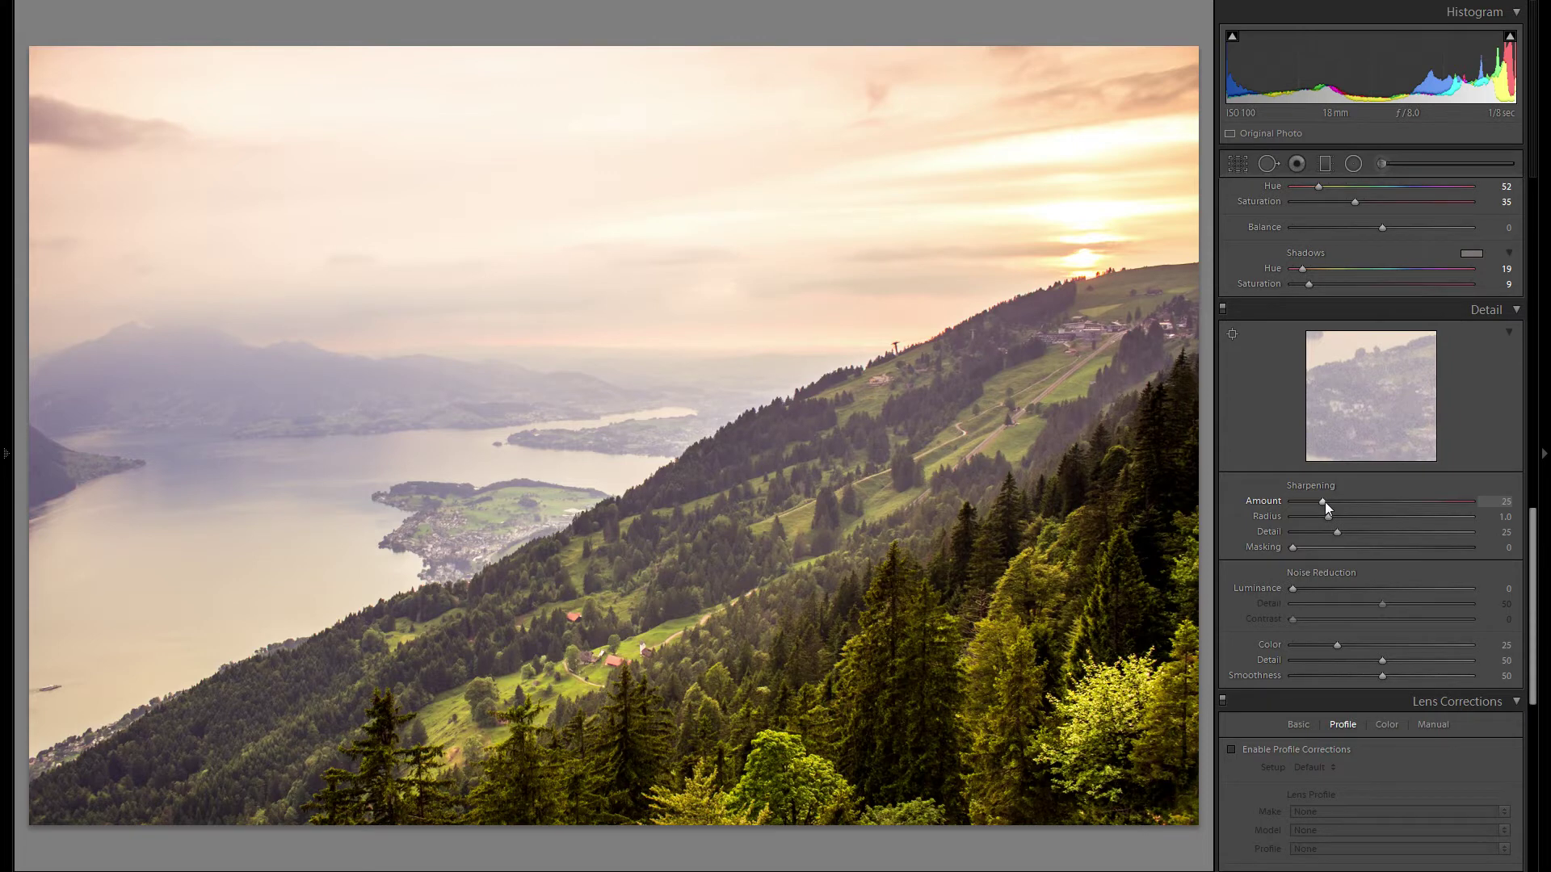
left_click_drag(1360, 504, 1284, 496)
double_click(1284, 497)
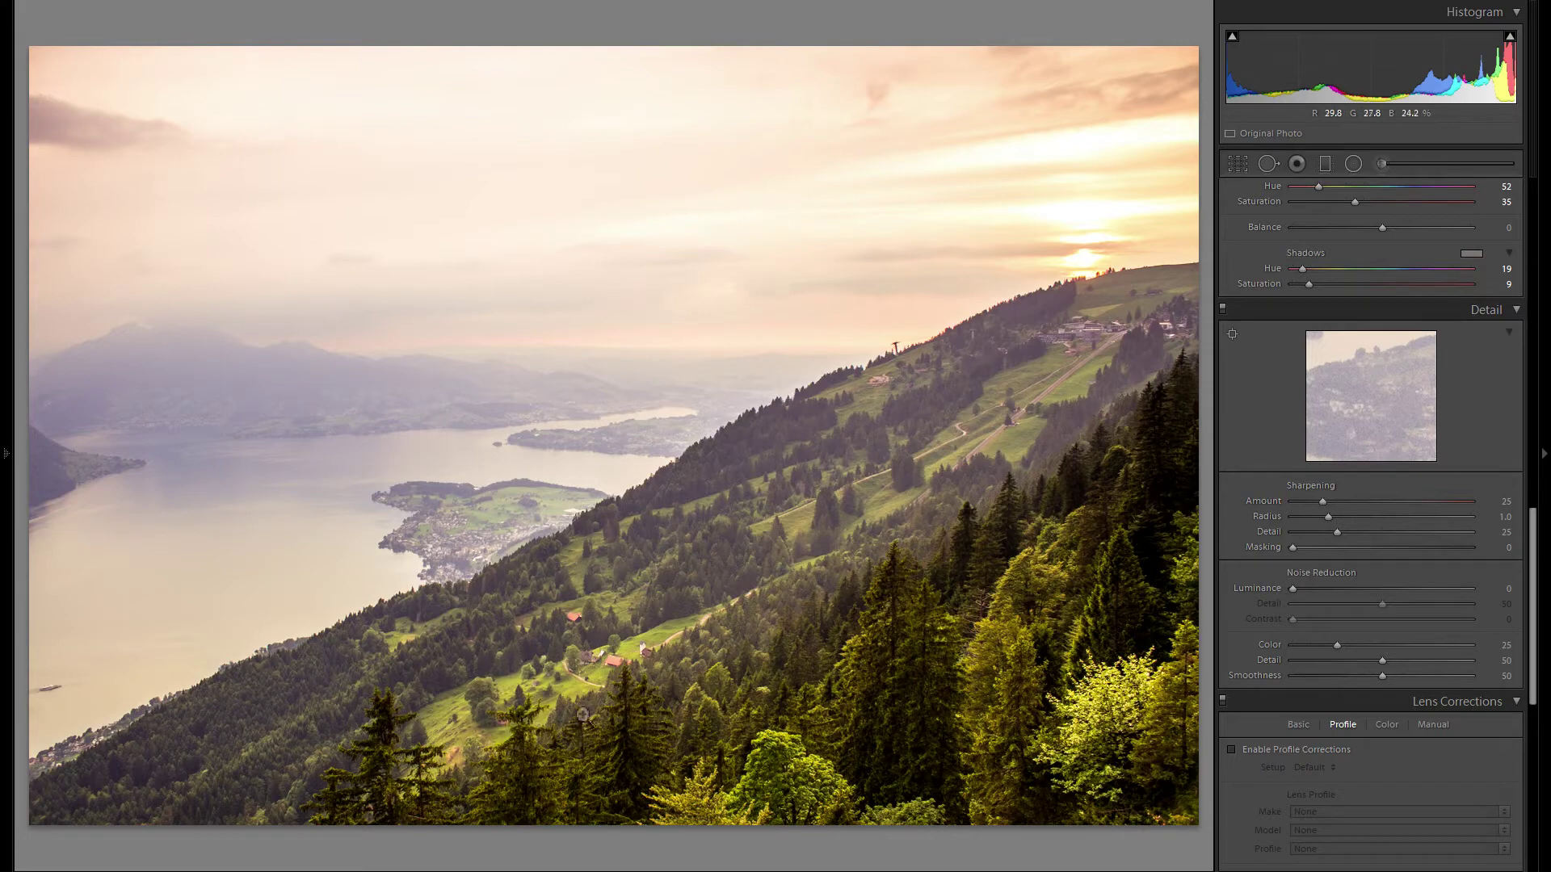
- Zoom to 1:1 and pan across the forest, paths, sky and cable-car pylon
left_click(662, 629)
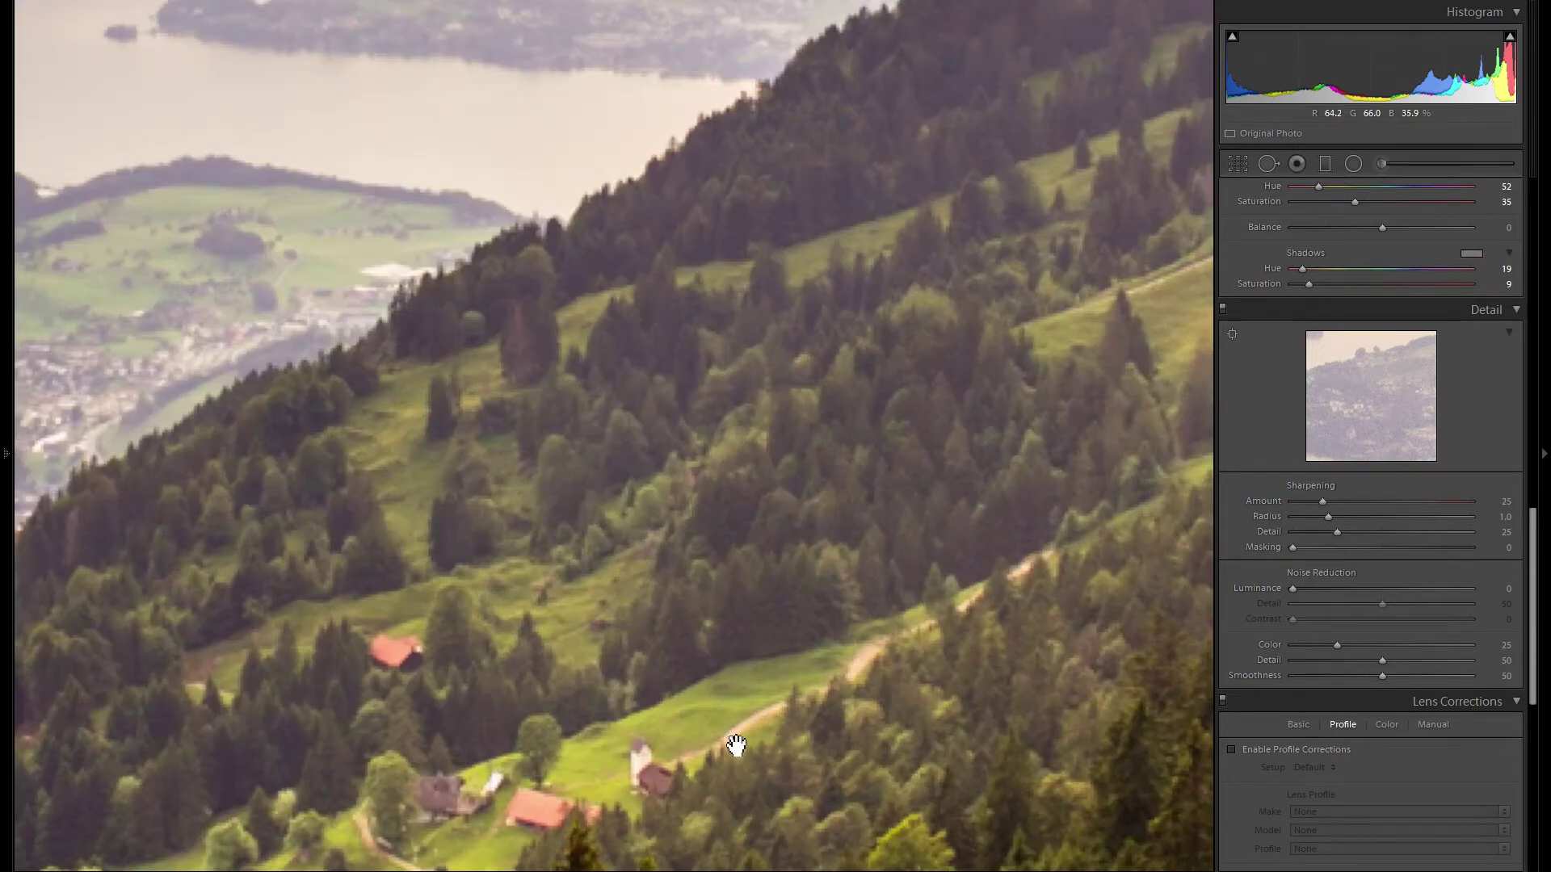
left_click_drag(670, 219, 844, 459)
left_click_drag(861, 721, 1017, 597)
left_click_drag(308, 292, 553, 469)
left_click_drag(931, 660, 518, 395)
left_click_drag(865, 516, 502, 447)
left_click_drag(703, 457, 425, 515)
left_click_drag(845, 355, 647, 564)
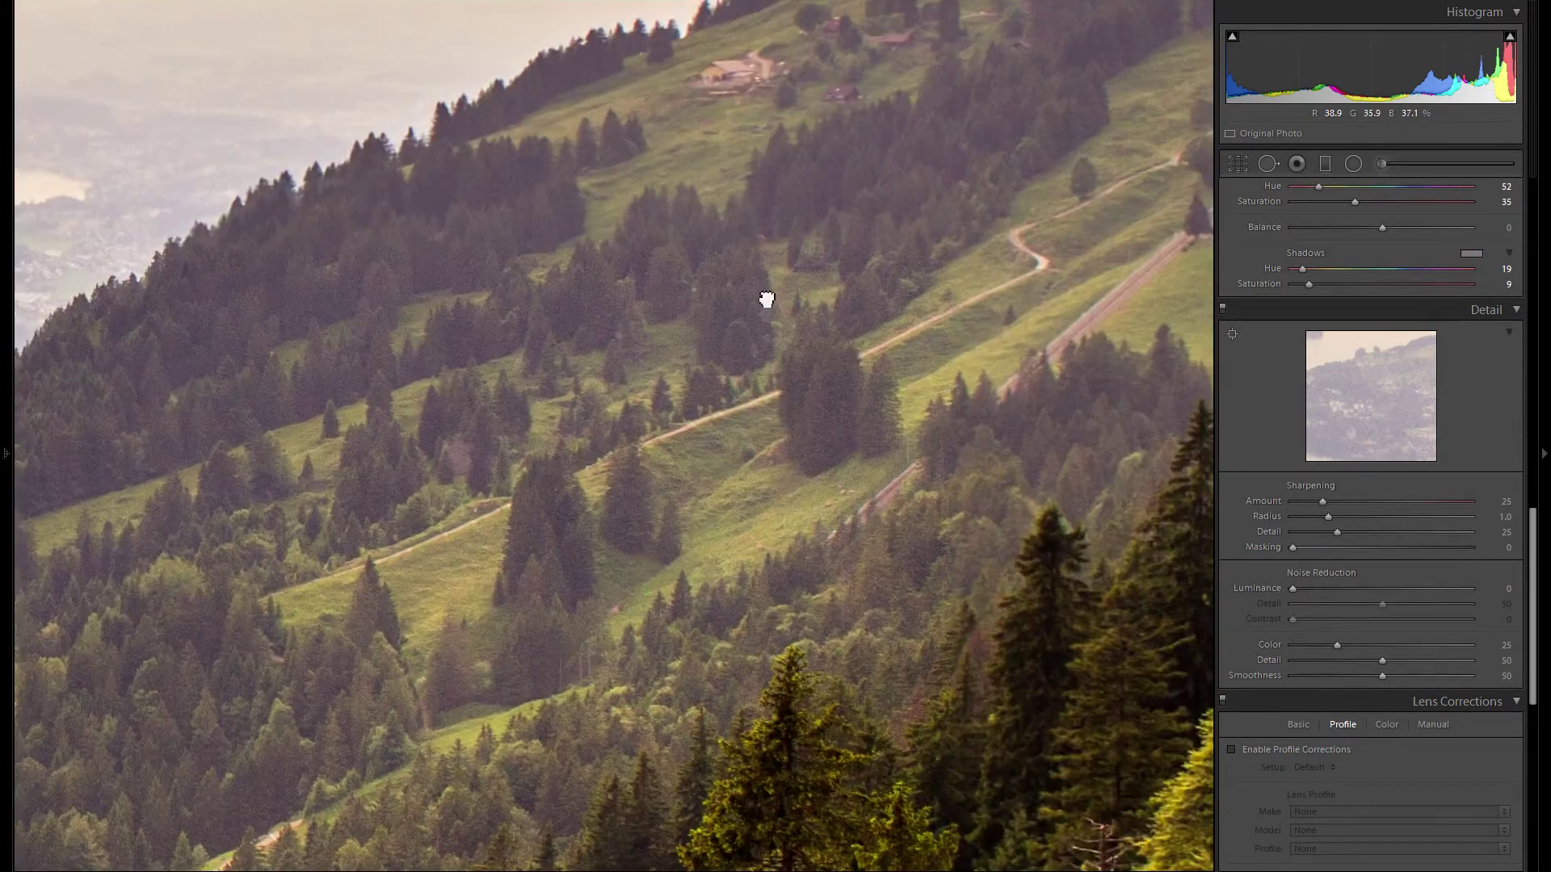
left_click_drag(765, 302, 738, 502)
- Judge Sharpening at maximum on the close-up, settle Amount at 57, then zoom back out
left_click_drag(747, 568, 945, 148)
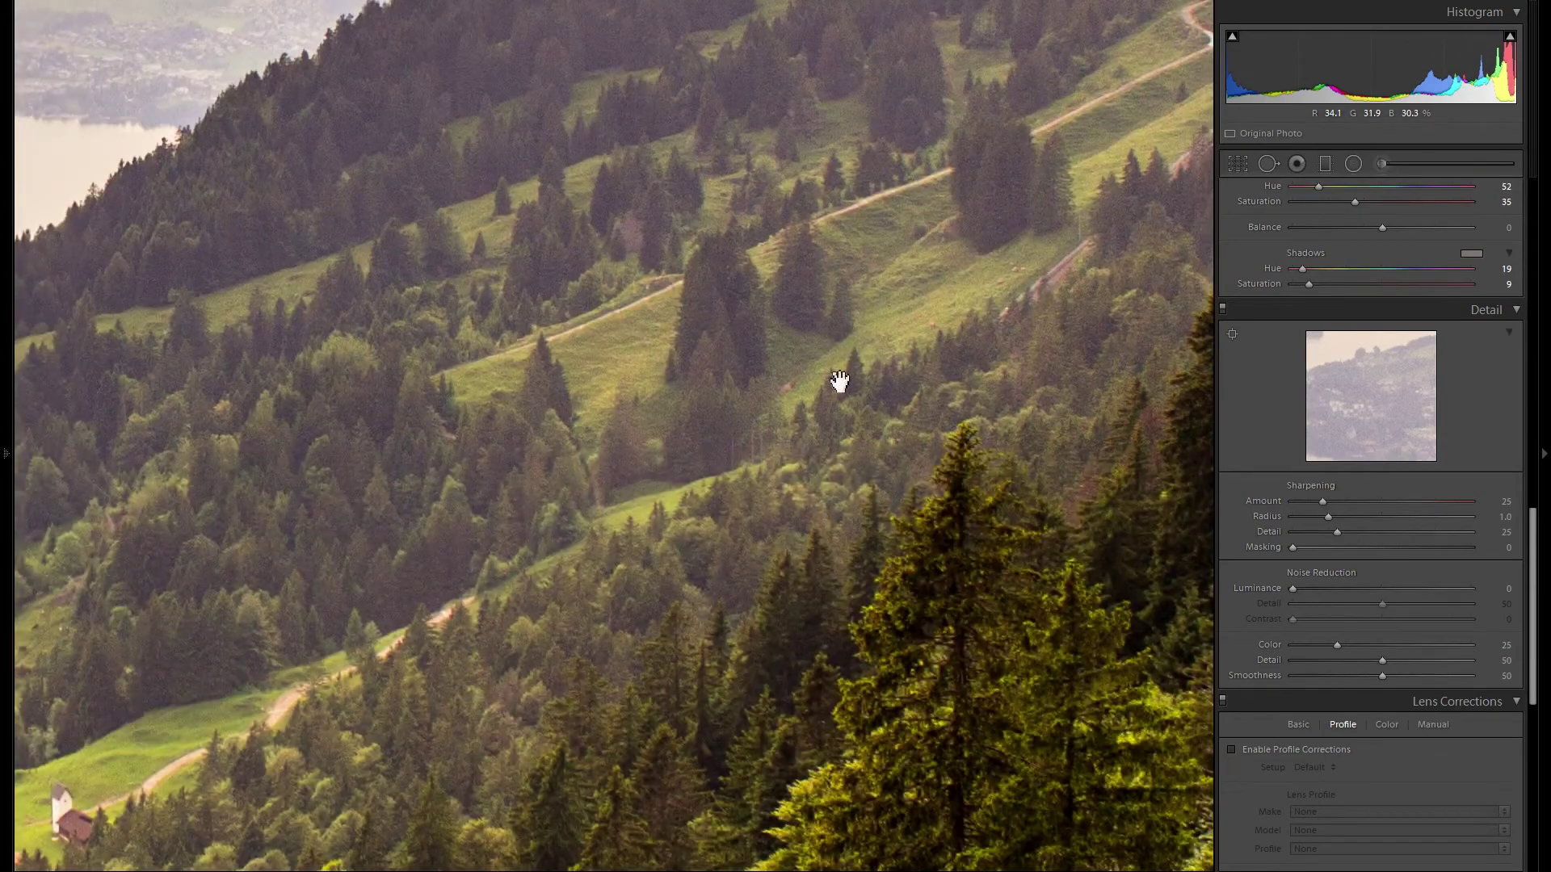
left_click_drag(834, 381, 1028, 391)
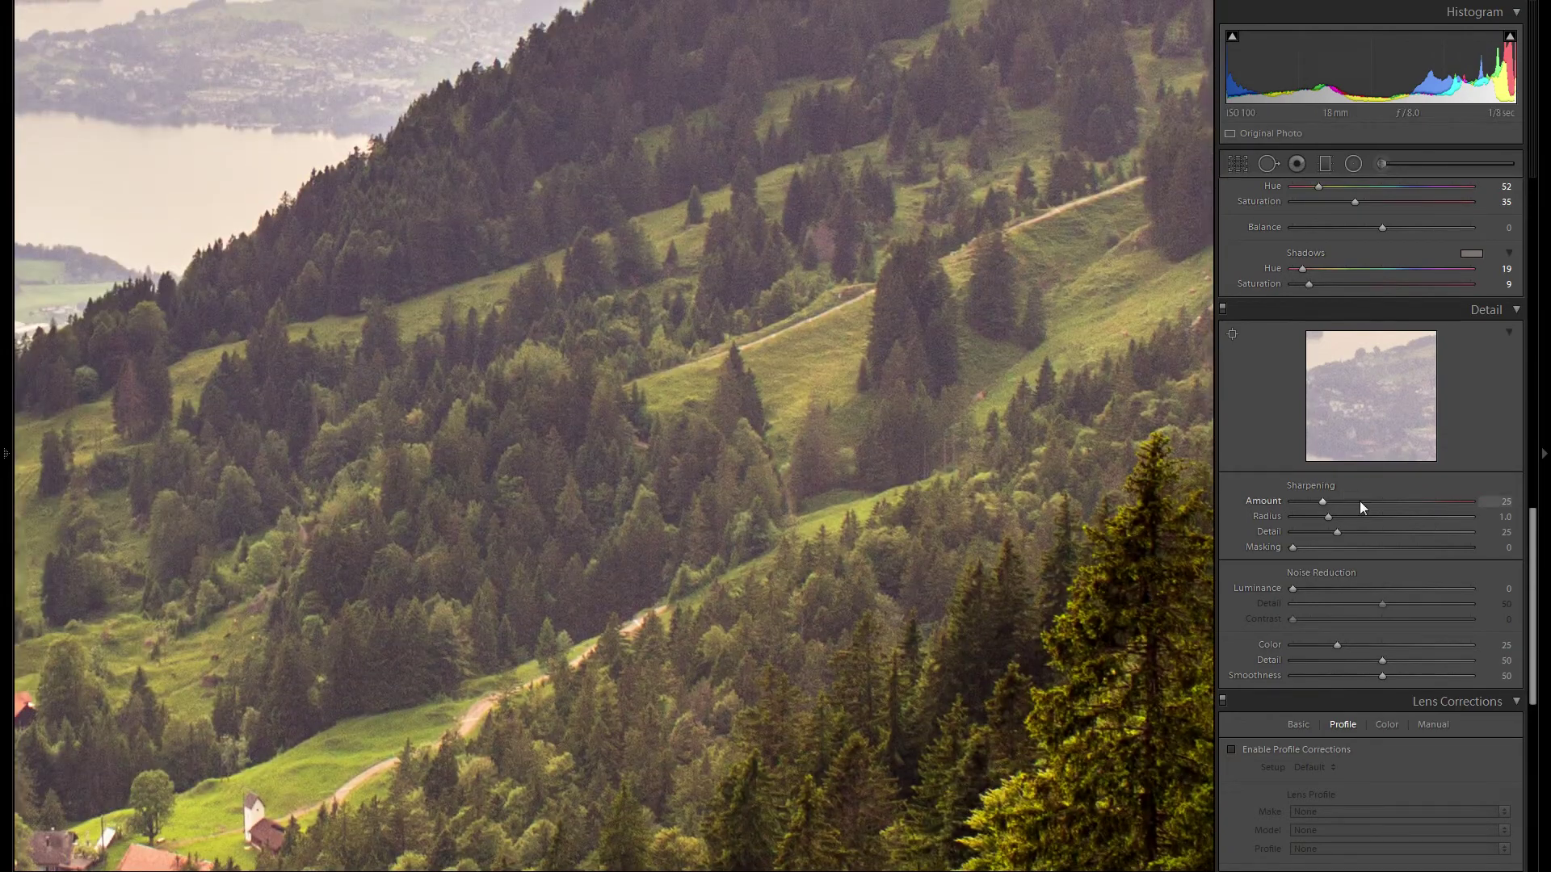
left_click_drag(1360, 501, 1373, 502)
left_click_drag(1344, 502, 1471, 502)
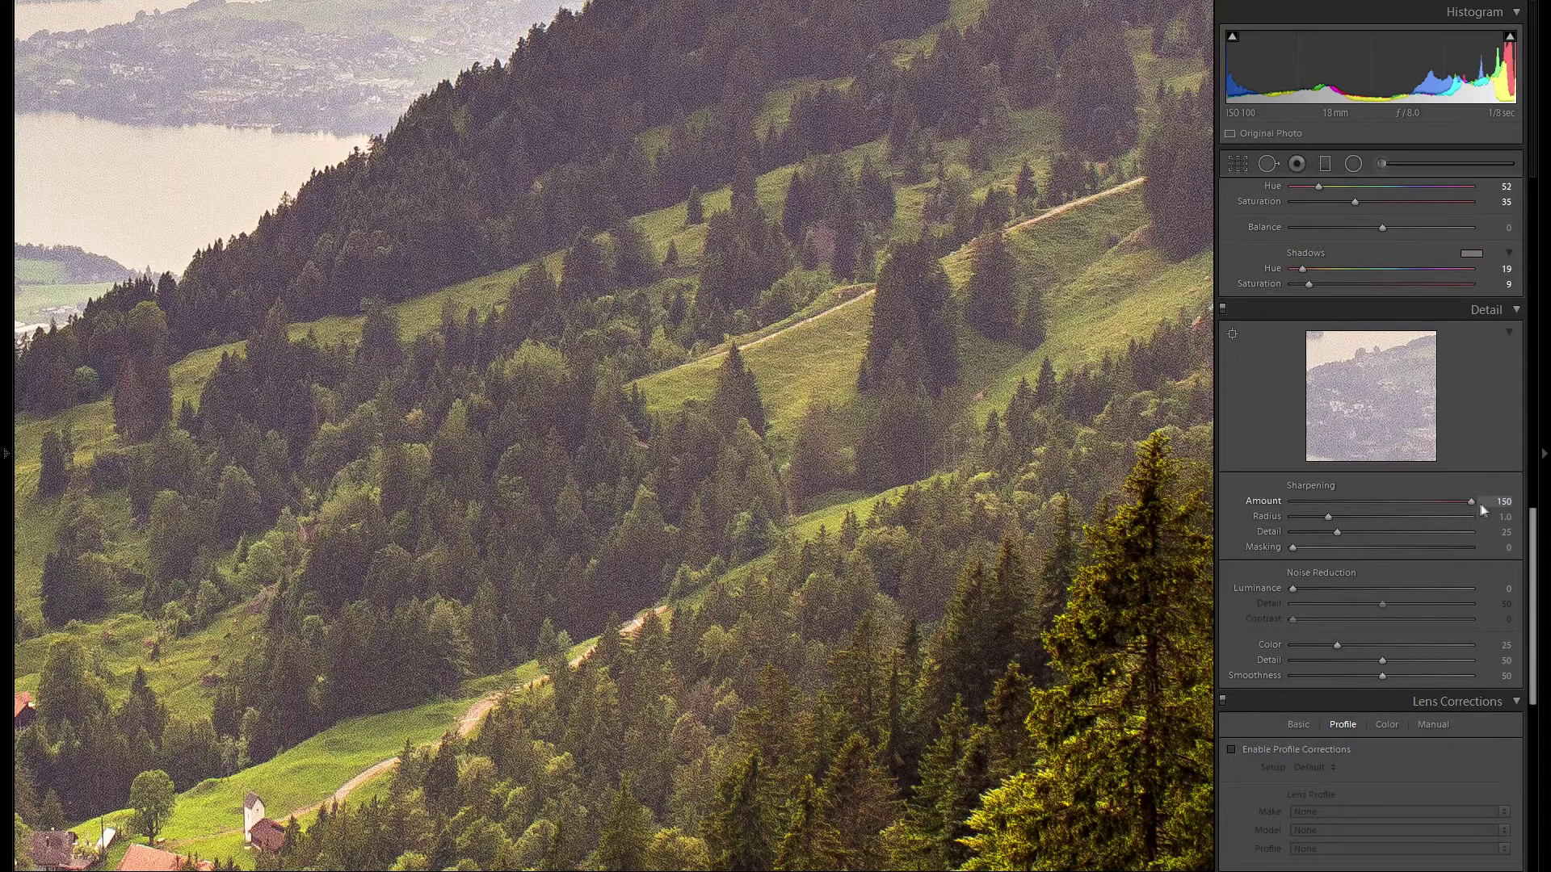
left_click_drag(1467, 509, 1364, 511)
left_click_drag(670, 509, 676, 512)
left_click(609, 499)
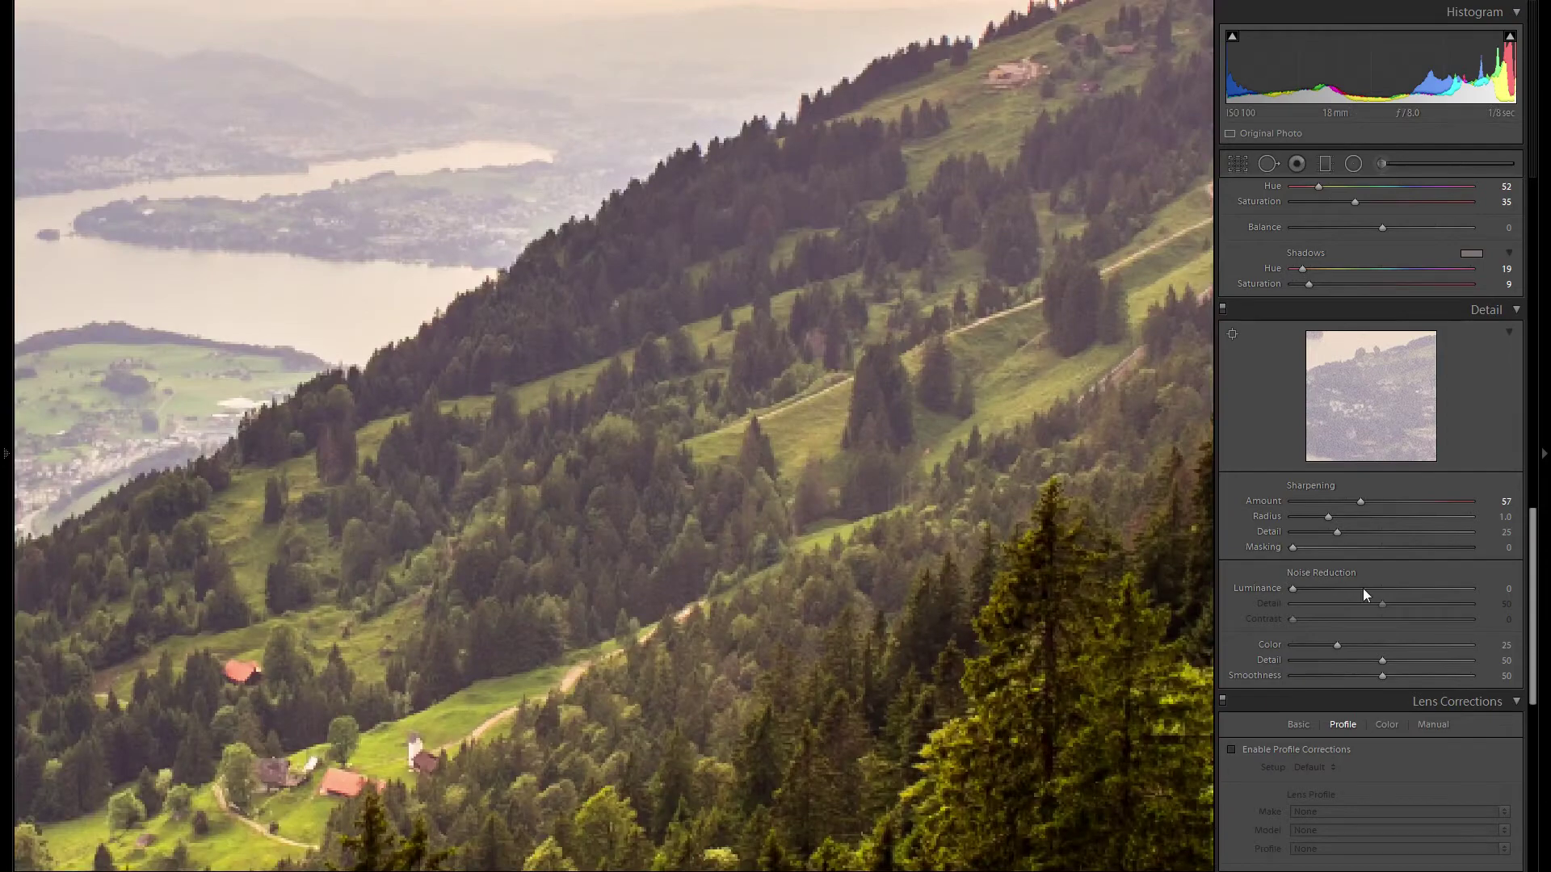
- Alt-drag Sharpening Masking to 66 so sharpening (Amount 57, Radius 1.0, Detail 25) hits only edges
left_click_drag(1365, 549, 1419, 550)
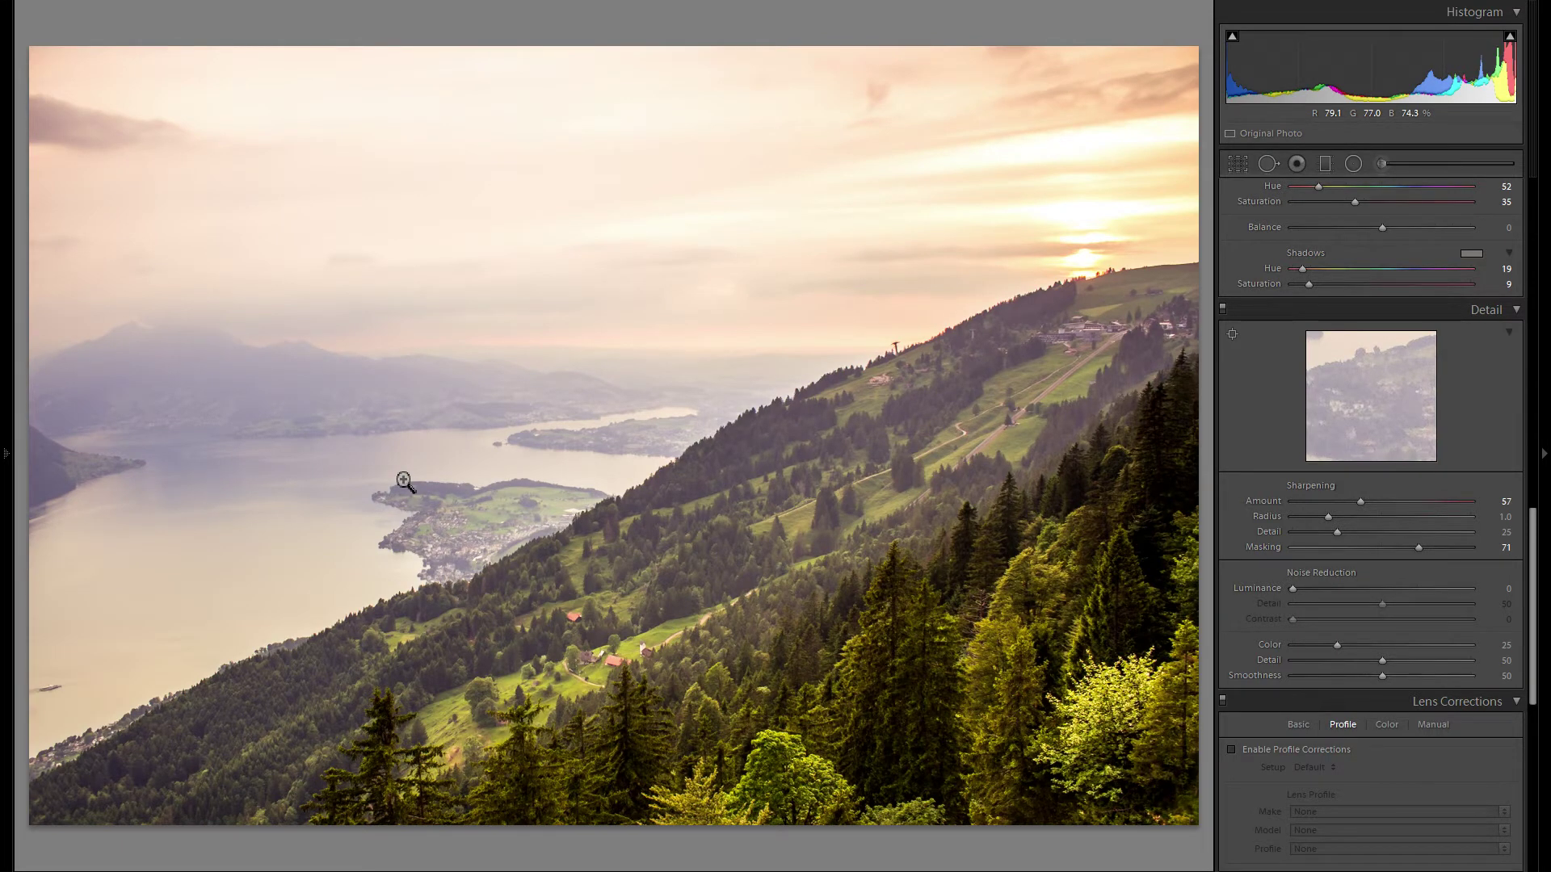
mouse_move(1418, 549)
left_mouse_down()
mouse_move(1401, 545)
mouse_move(1446, 543)
mouse_move(1407, 548)
left_mouse_up()
- Zoom to 1:1 and pan across the hillside, forest and lakeshore
left_click(609, 589)
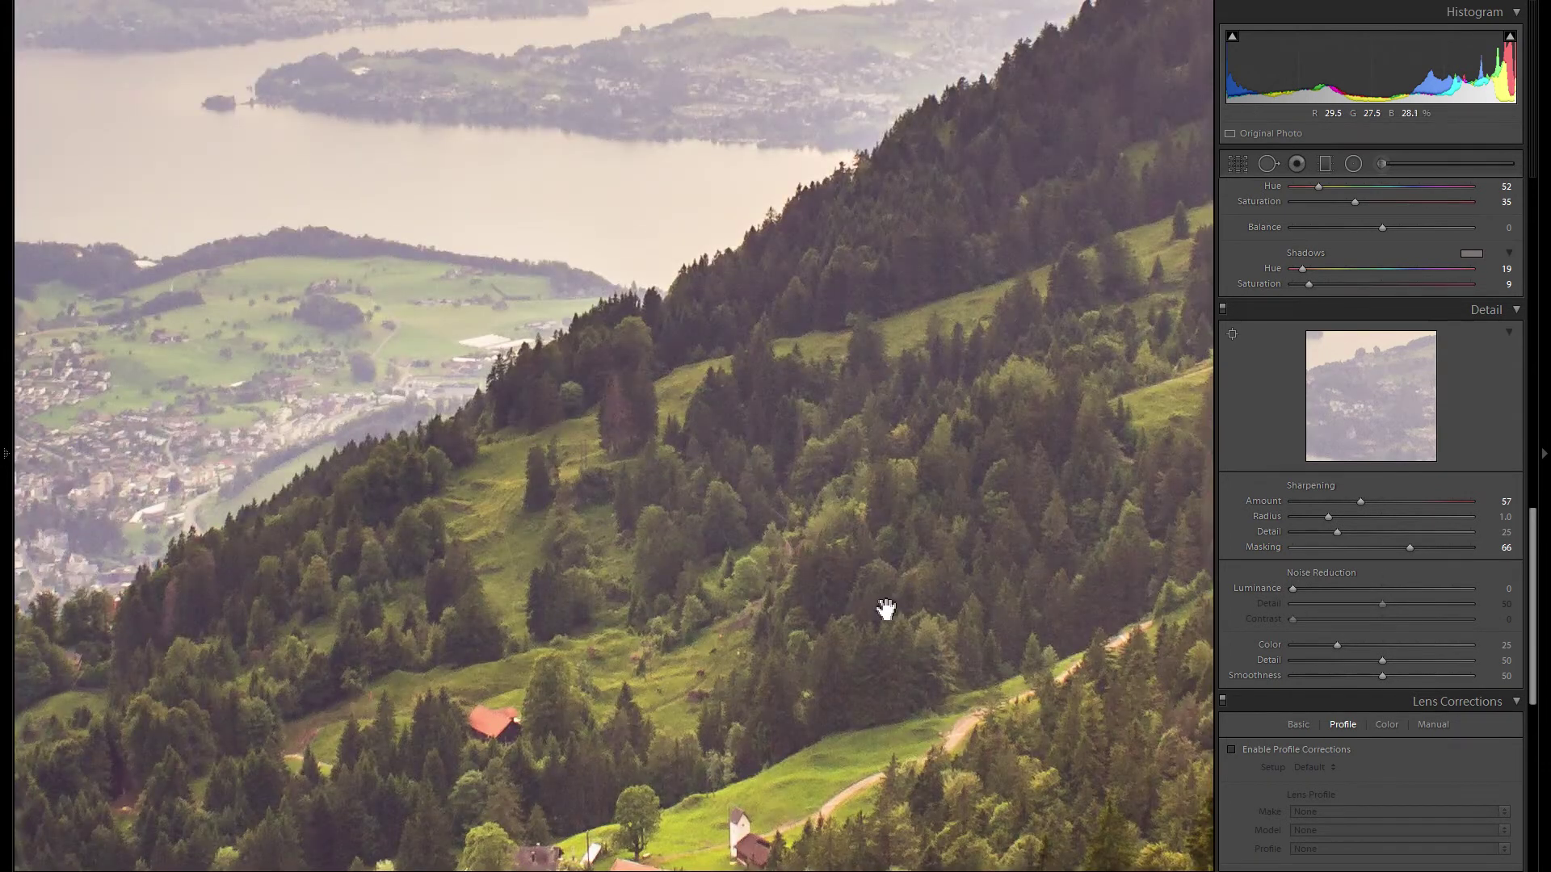
left_click_drag(934, 577, 907, 554)
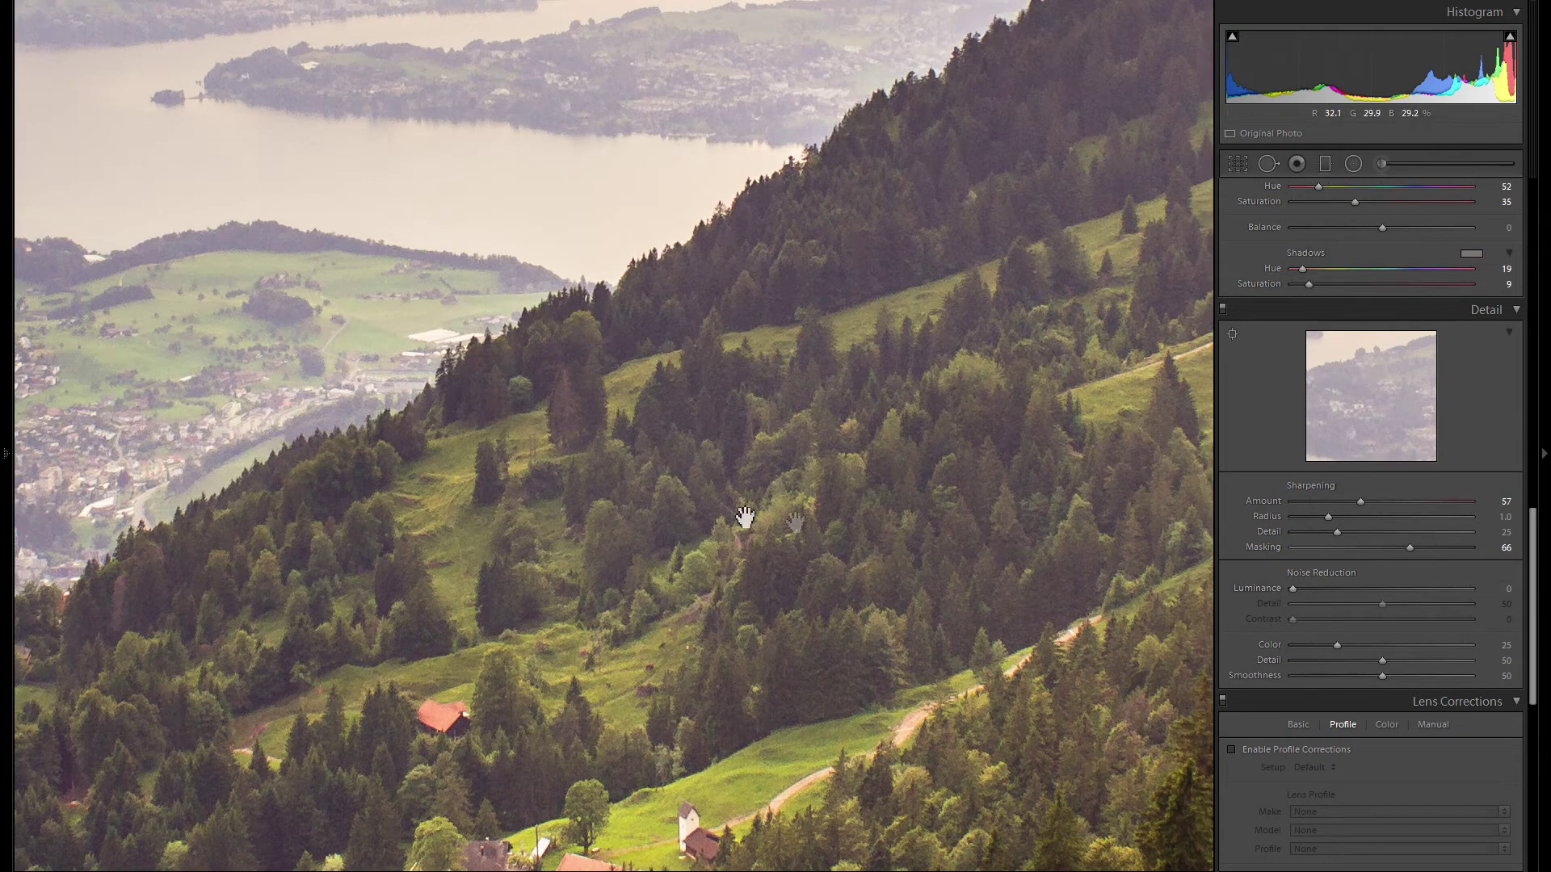
left_click_drag(796, 521, 916, 437)
left_click_drag(997, 336, 900, 509)
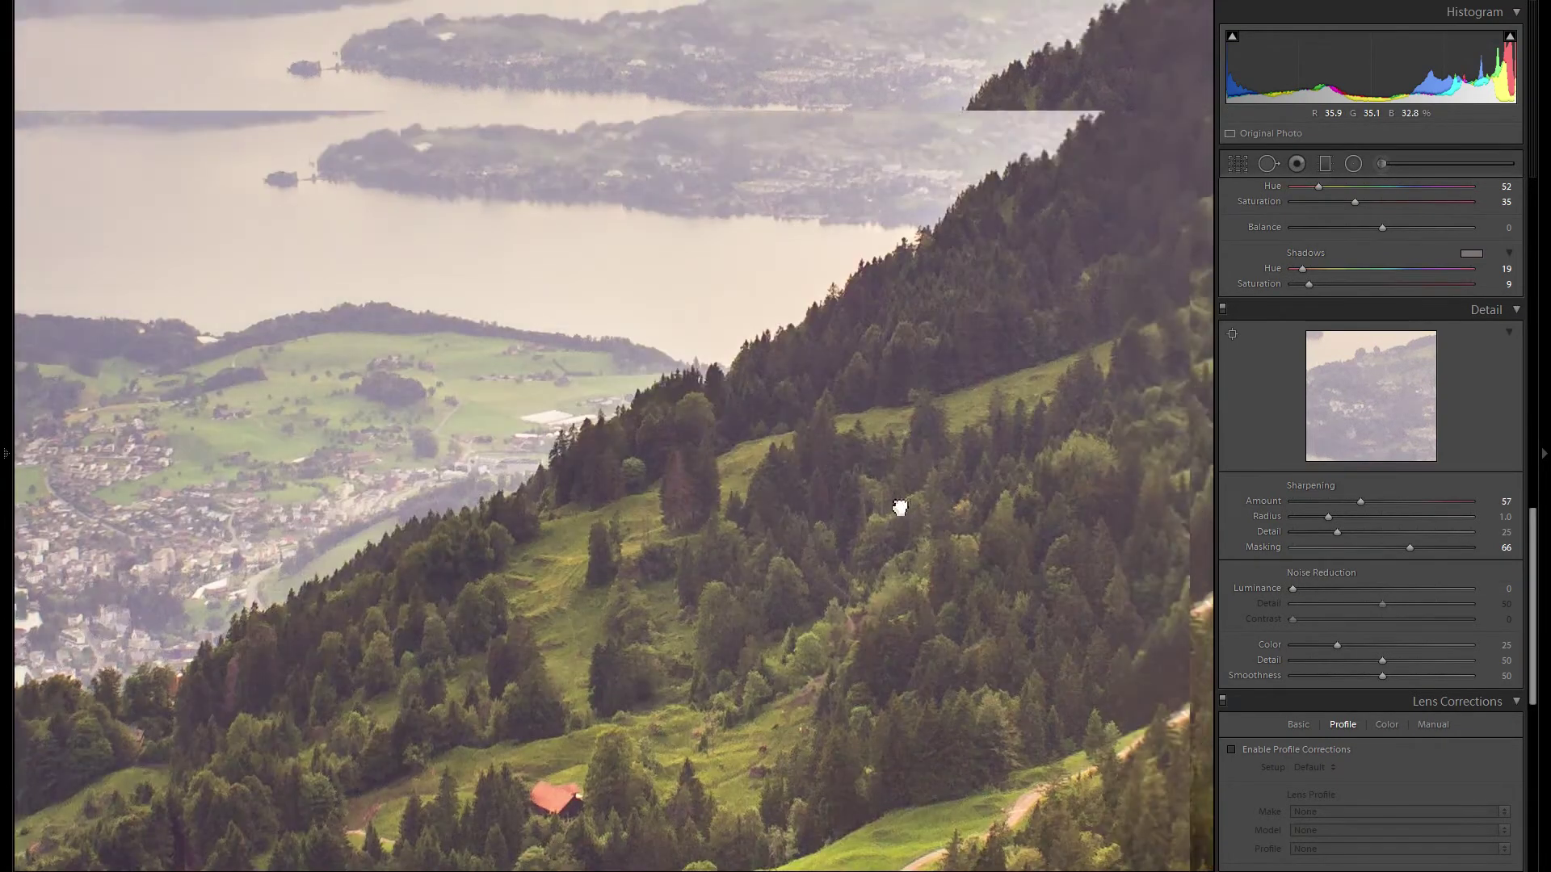
left_click_drag(774, 386, 937, 395)
left_click_drag(711, 397, 948, 388)
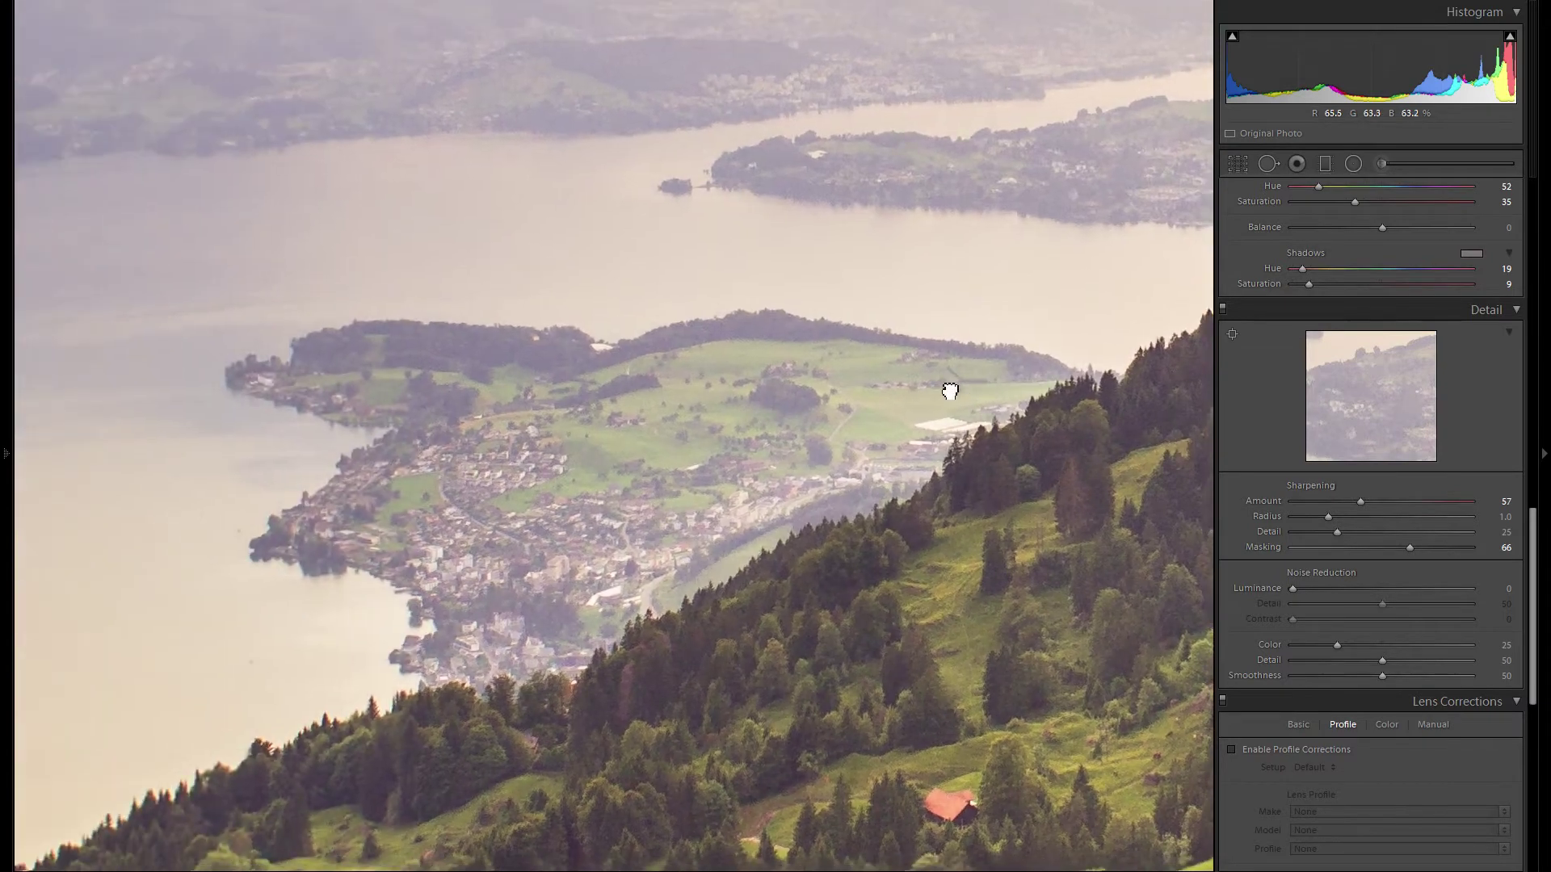
- Examine the village and forest houses close up, then set Luminance noise reduction to 33
left_click_drag(854, 335, 938, 370)
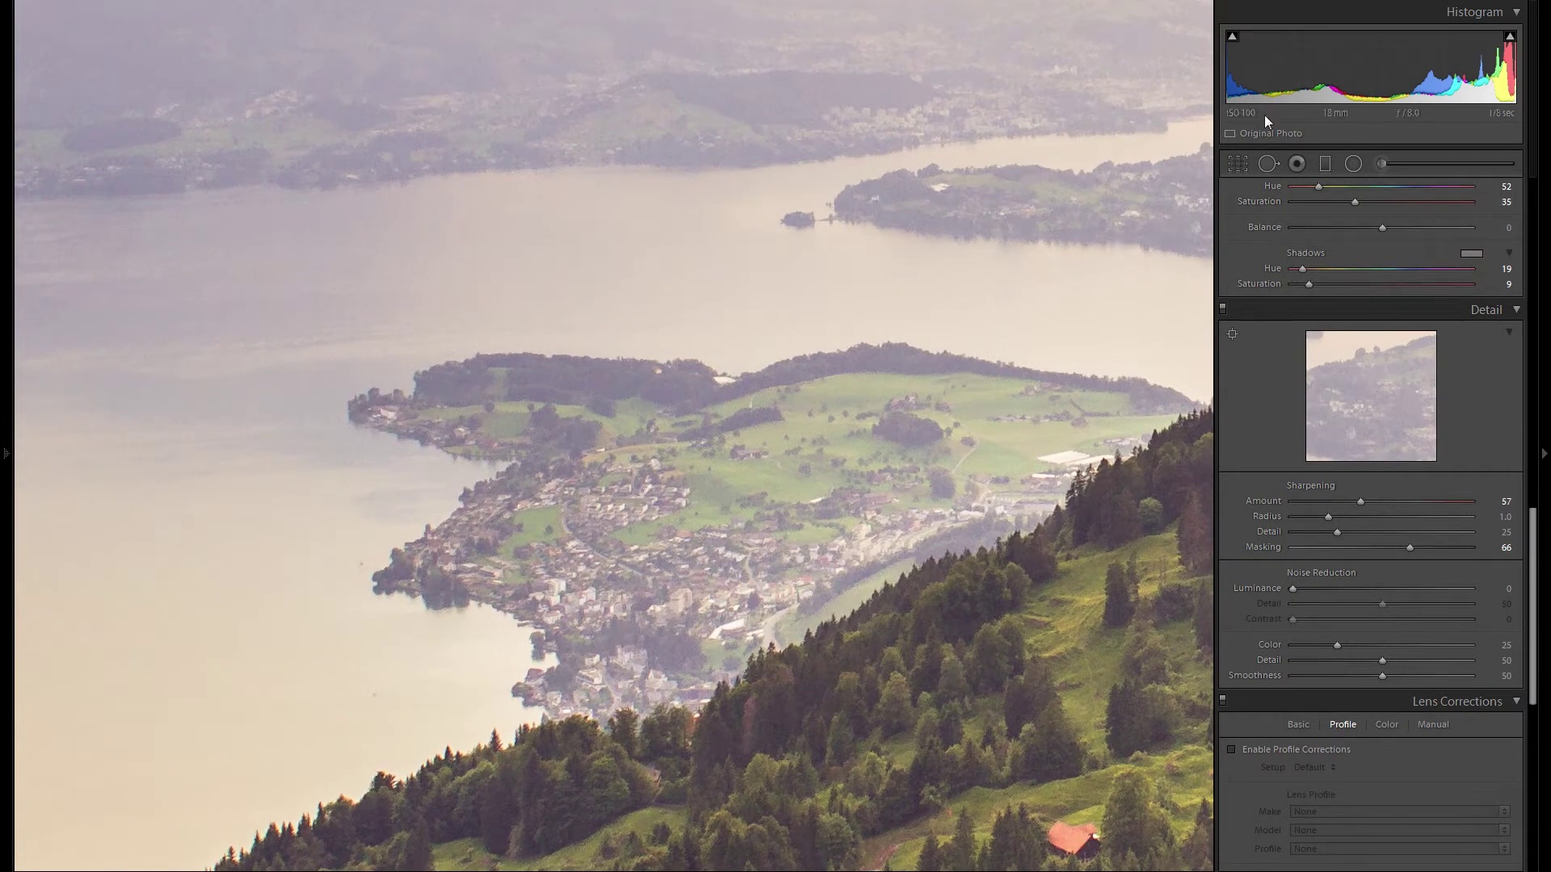
left_click_drag(1051, 232, 921, 342)
left_click_drag(751, 425, 848, 312)
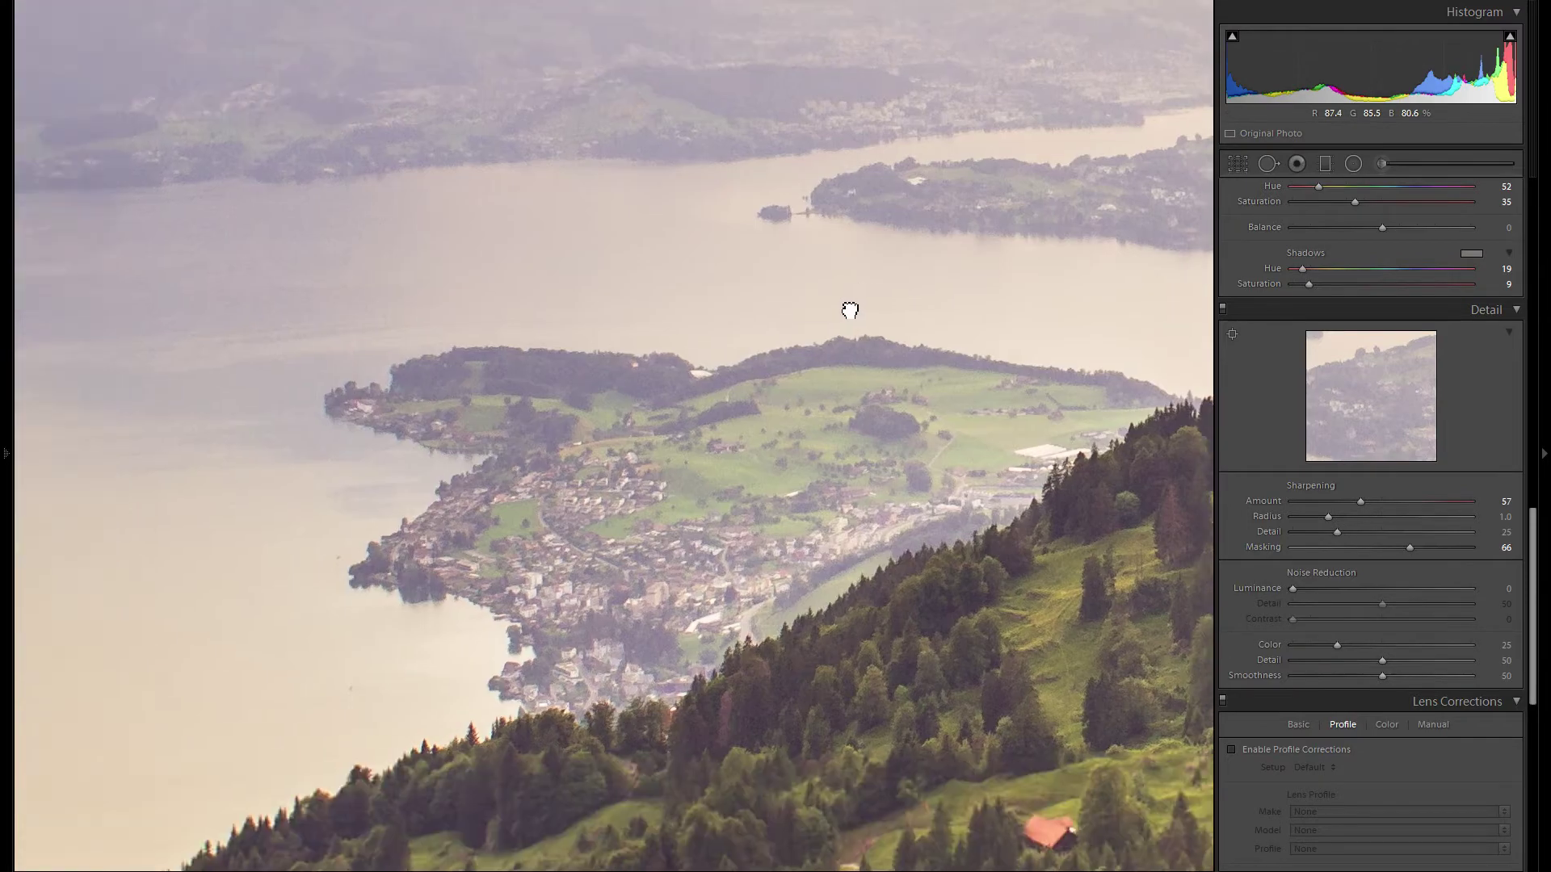
left_click_drag(693, 336, 914, 249)
left_click_drag(1096, 593, 783, 287)
left_click_drag(914, 327, 661, 329)
left_click_drag(1293, 588, 1350, 588)
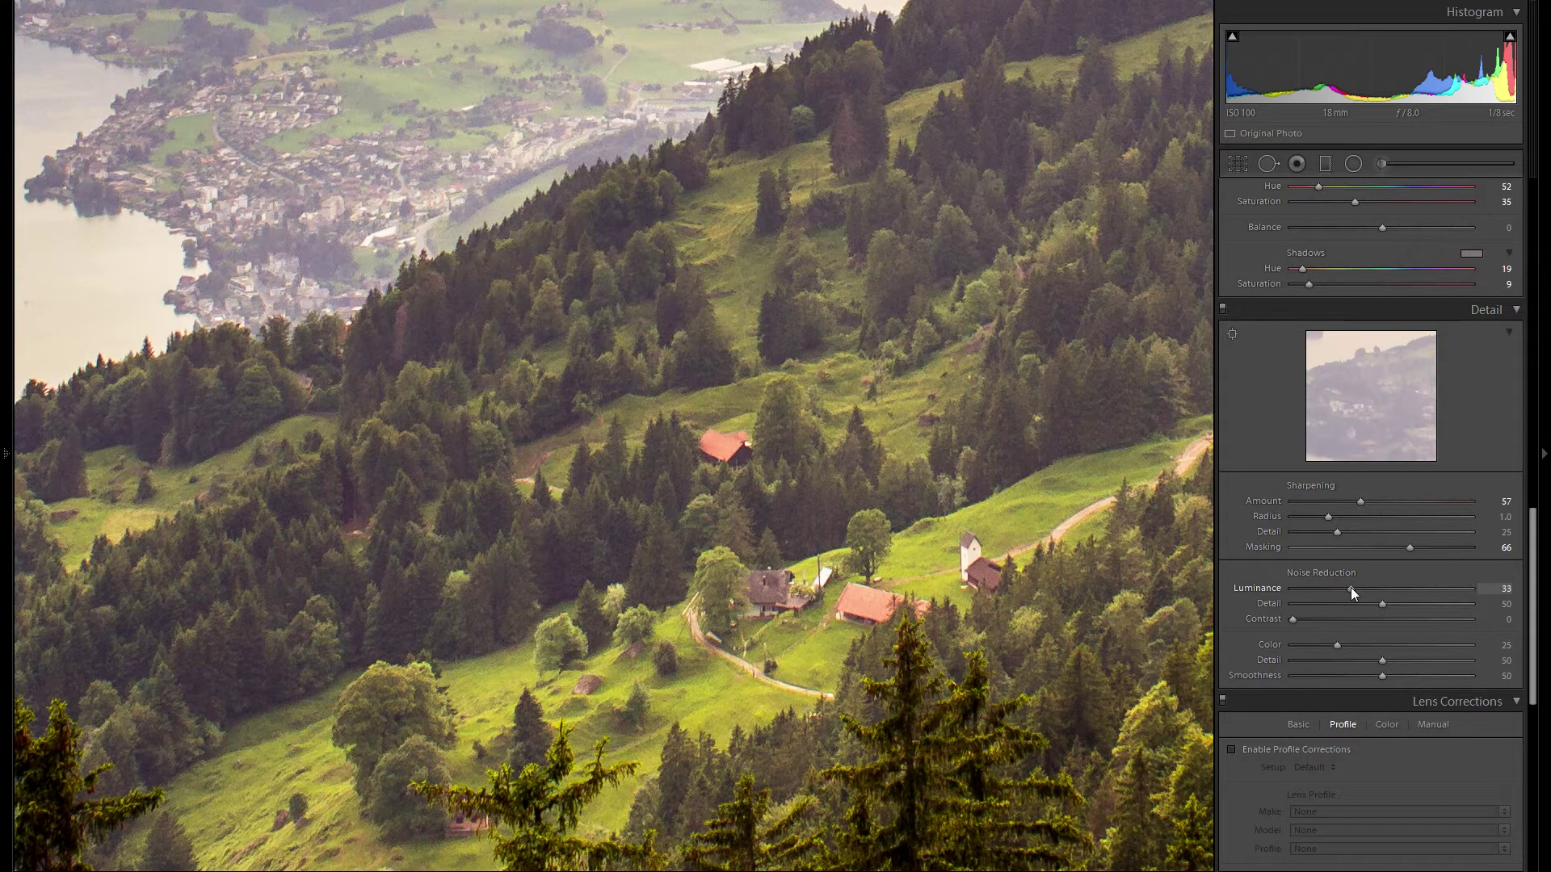
- Reset and re-adjust Luminance noise reduction, settling it at 26
double_click(1351, 588)
left_click_drag(1034, 501, 950, 563)
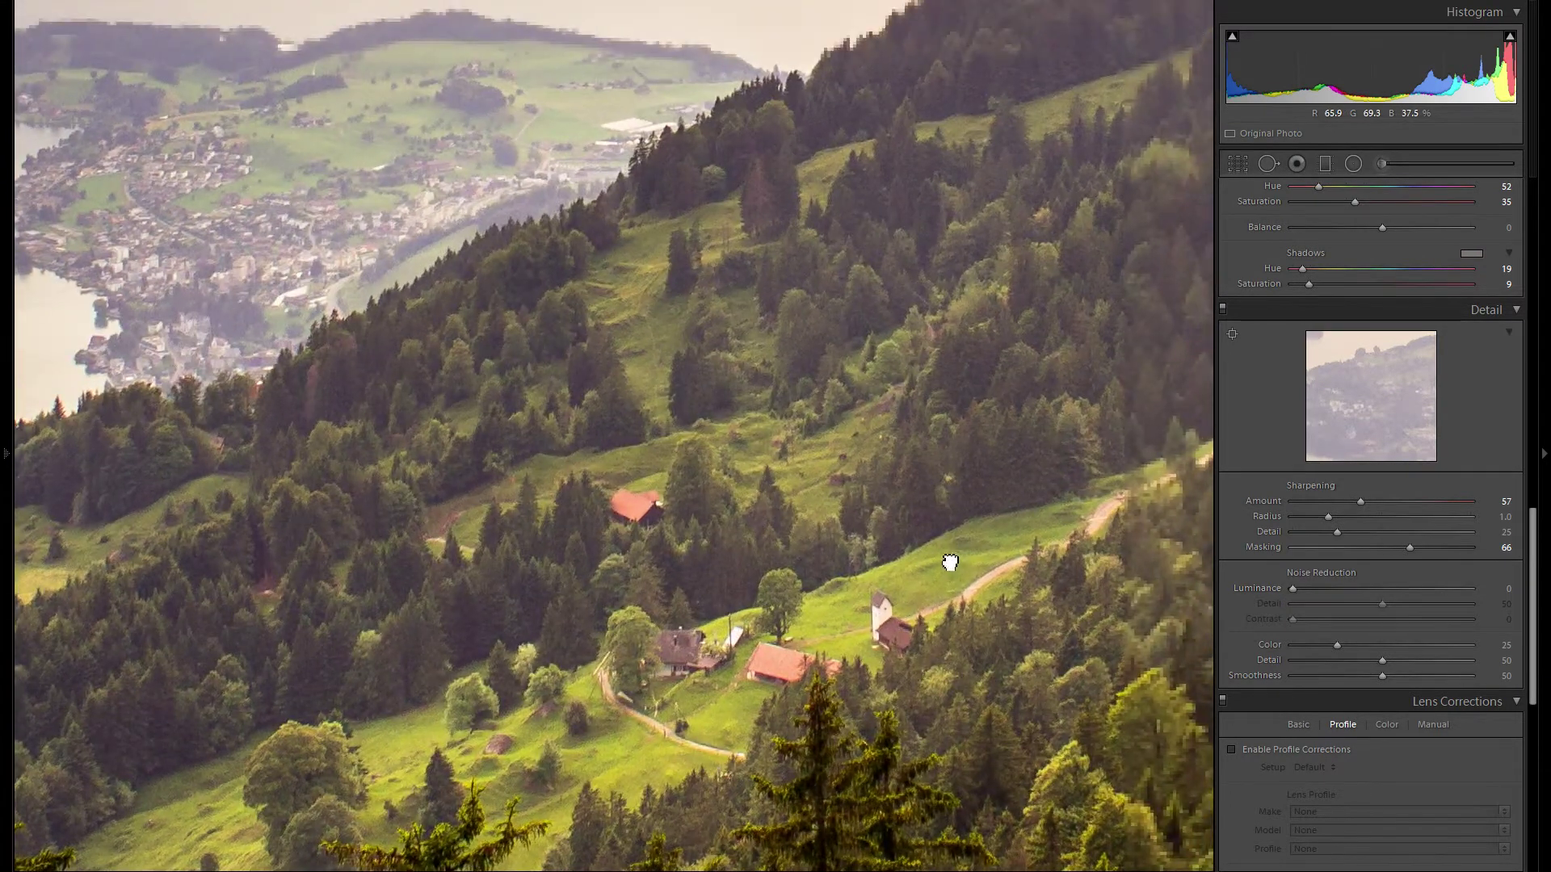
left_click(1335, 590)
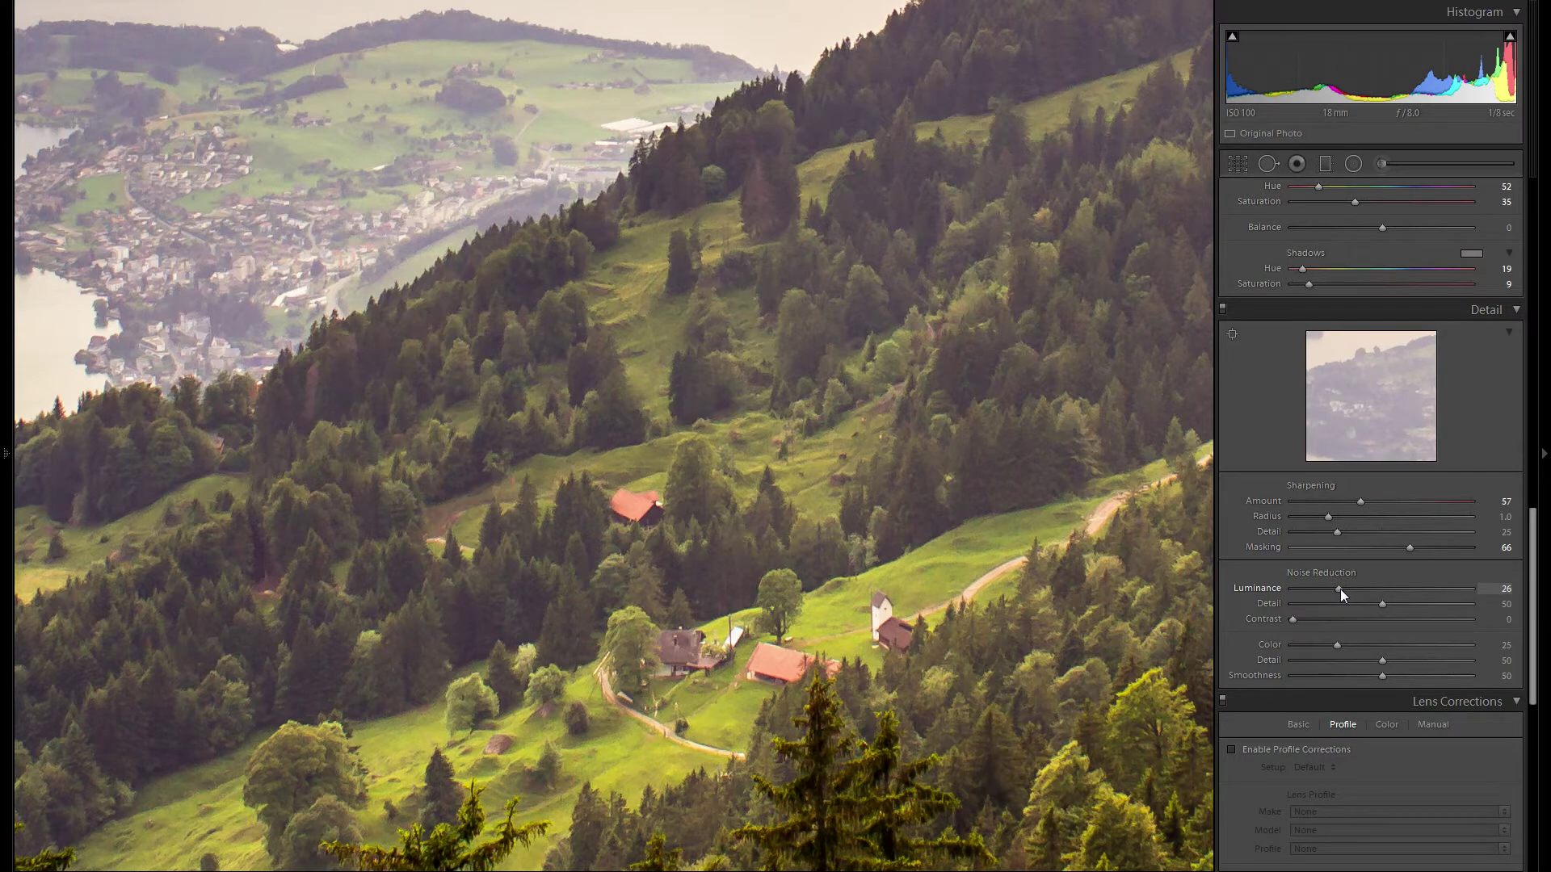
left_click_drag(1340, 589, 1457, 590)
left_click(1324, 589)
mouse_move(703, 520)
left_mouse_down()
mouse_move(783, 461)
mouse_move(709, 500)
left_mouse_up()
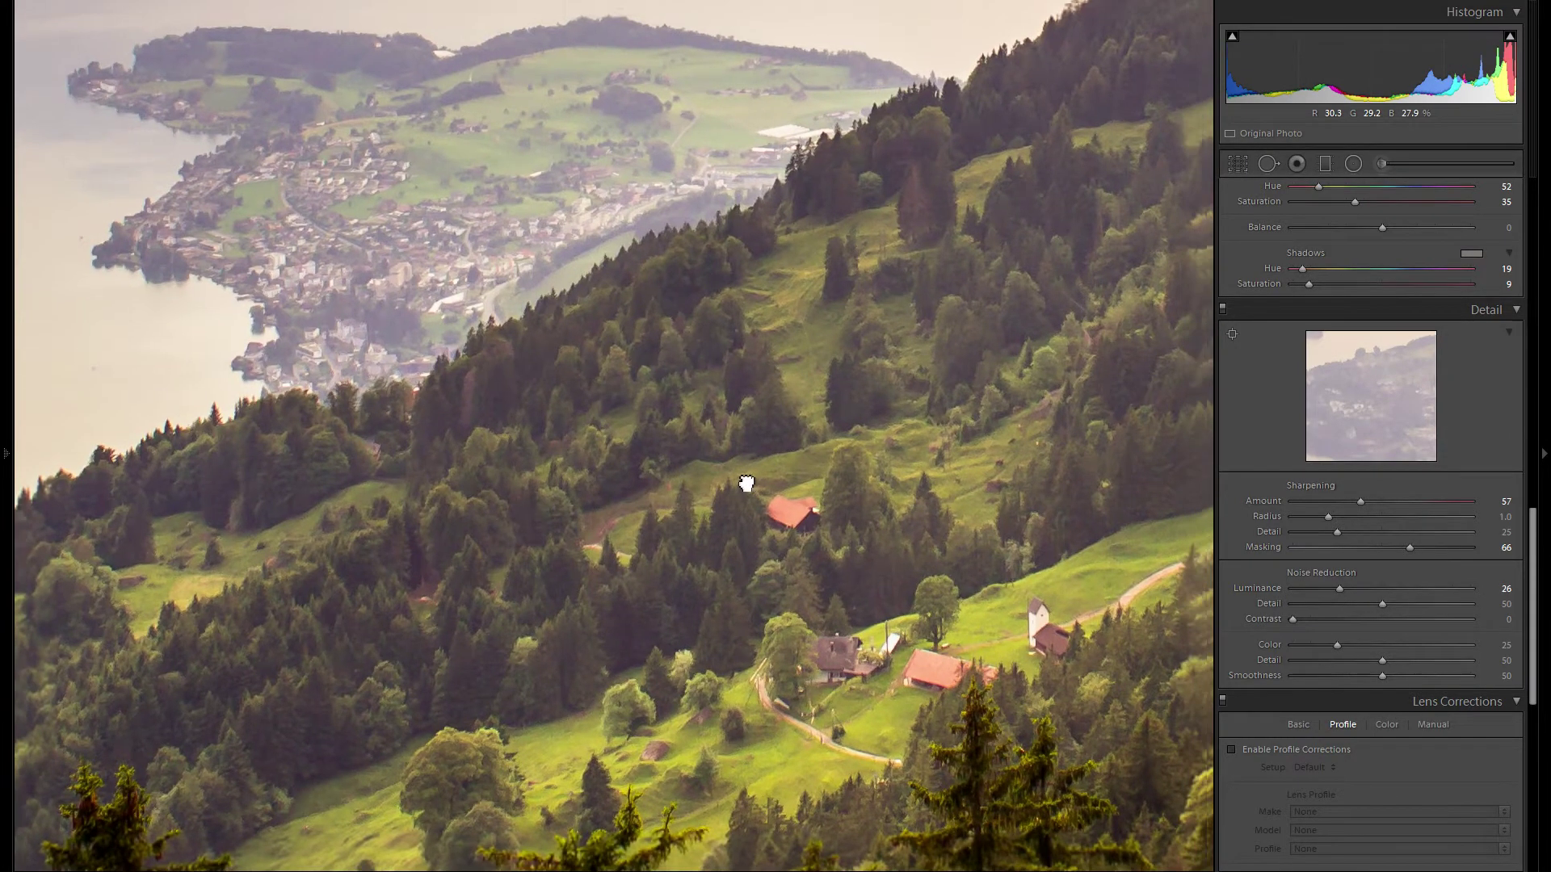
- Check the farmhouses at 1:1 and raise Color noise reduction to 62
mouse_move(865, 460)
left_mouse_down()
mouse_move(776, 494)
mouse_move(778, 509)
mouse_move(859, 464)
left_mouse_up()
left_click_drag(774, 487, 870, 399)
left_click_drag(745, 439, 873, 363)
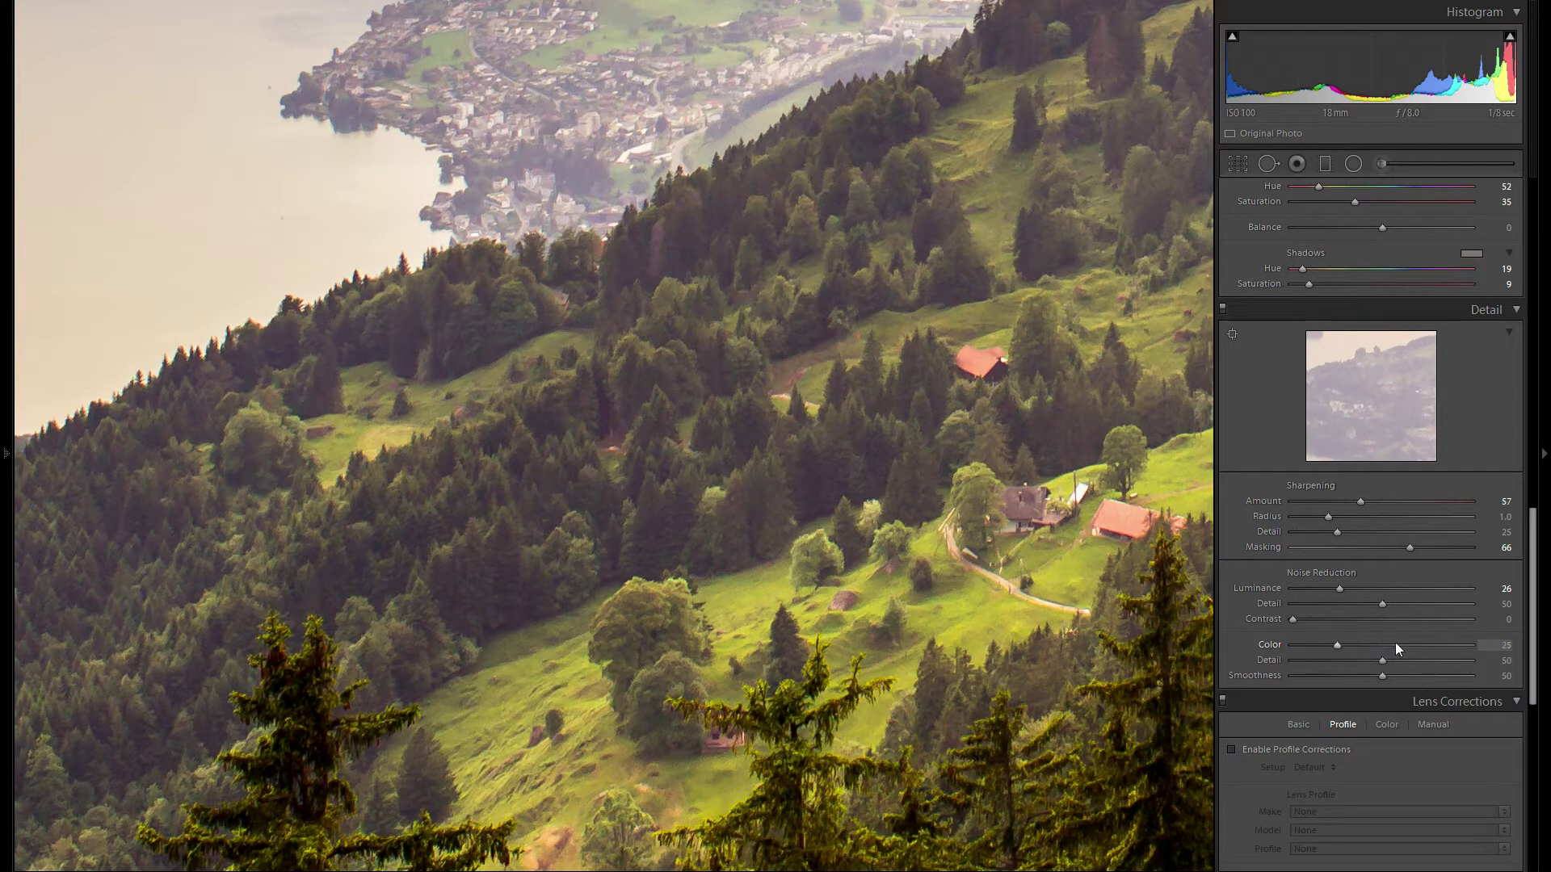
mouse_move(1396, 644)
left_mouse_down()
mouse_move(1442, 639)
mouse_move(1415, 646)
left_mouse_up()
left_click_drag(1409, 647, 1404, 647)
- Enable the Canon EF-S 18-55mm lens profile with Distortion 100 and Vignetting 0
left_click(831, 539)
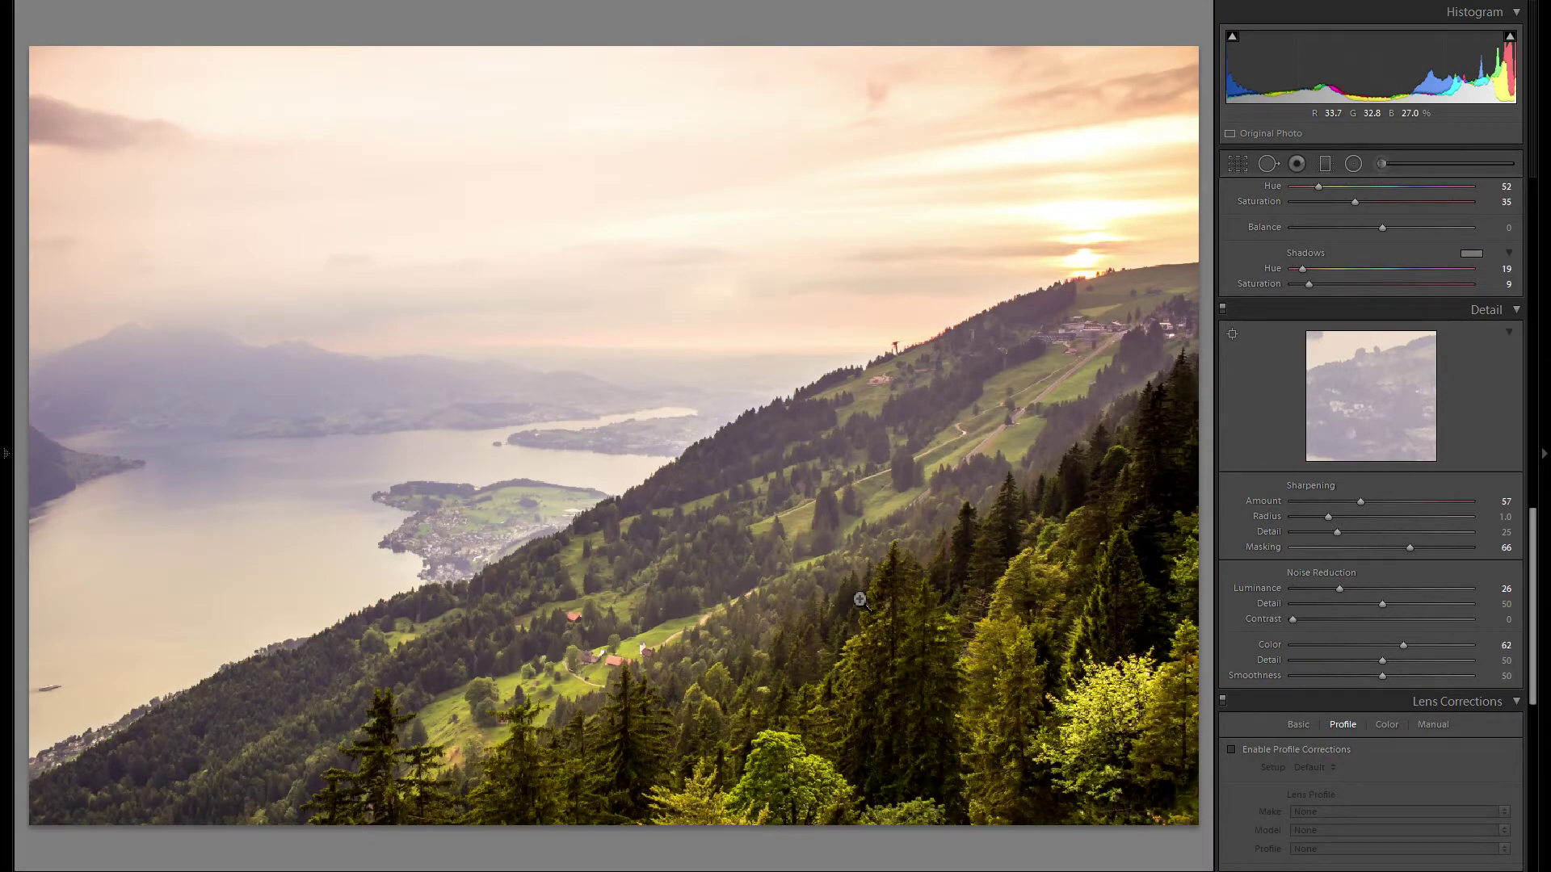
scroll(1334, 529, "down", 4)
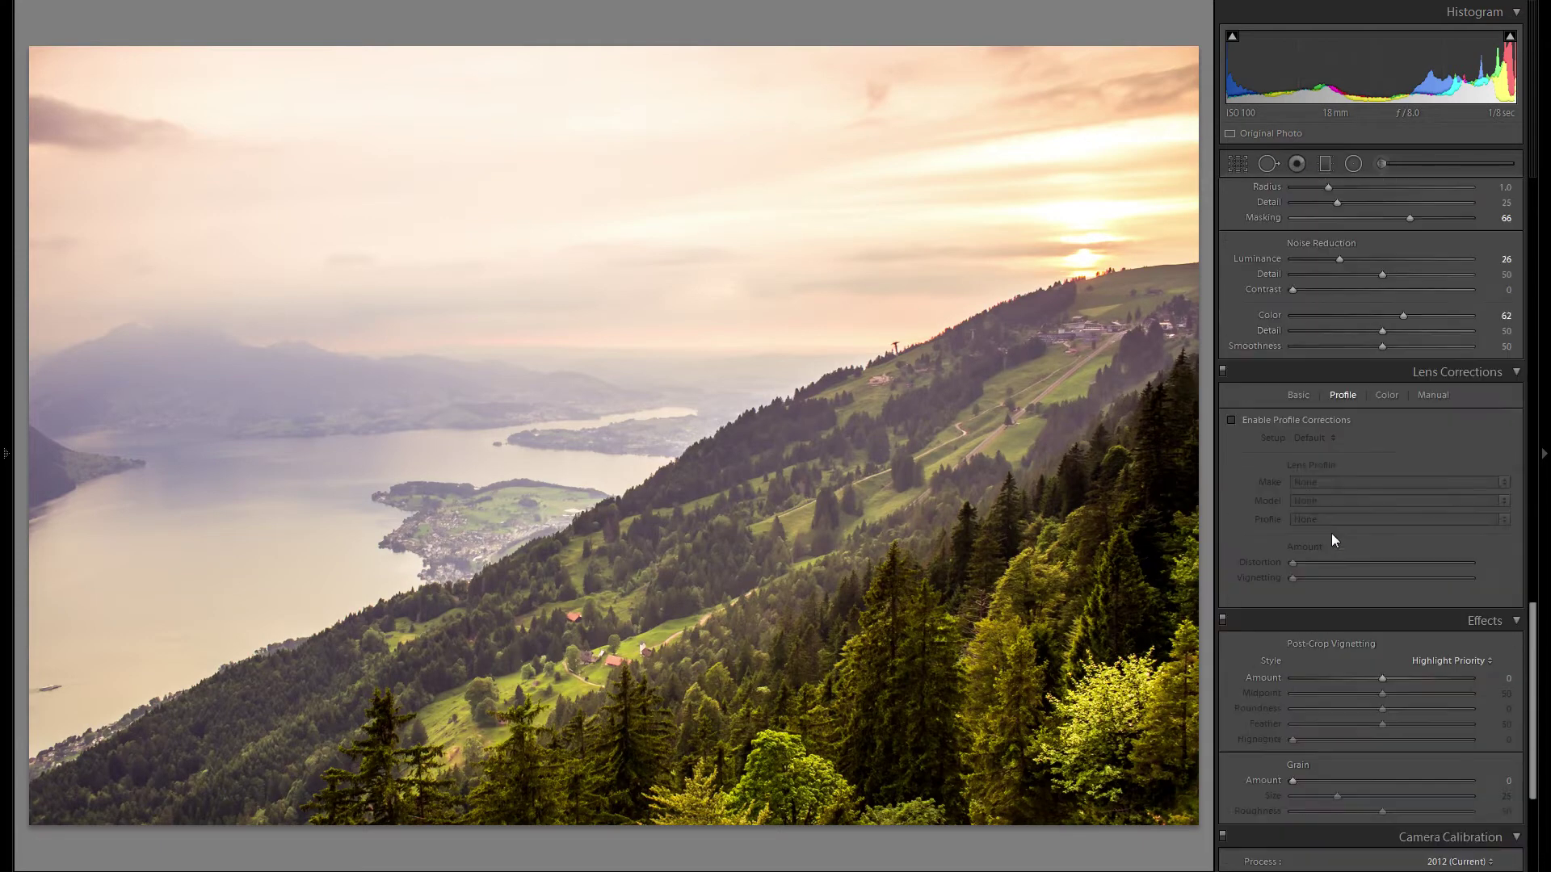
left_click(1291, 420)
left_click(1333, 482)
left_click(1410, 538)
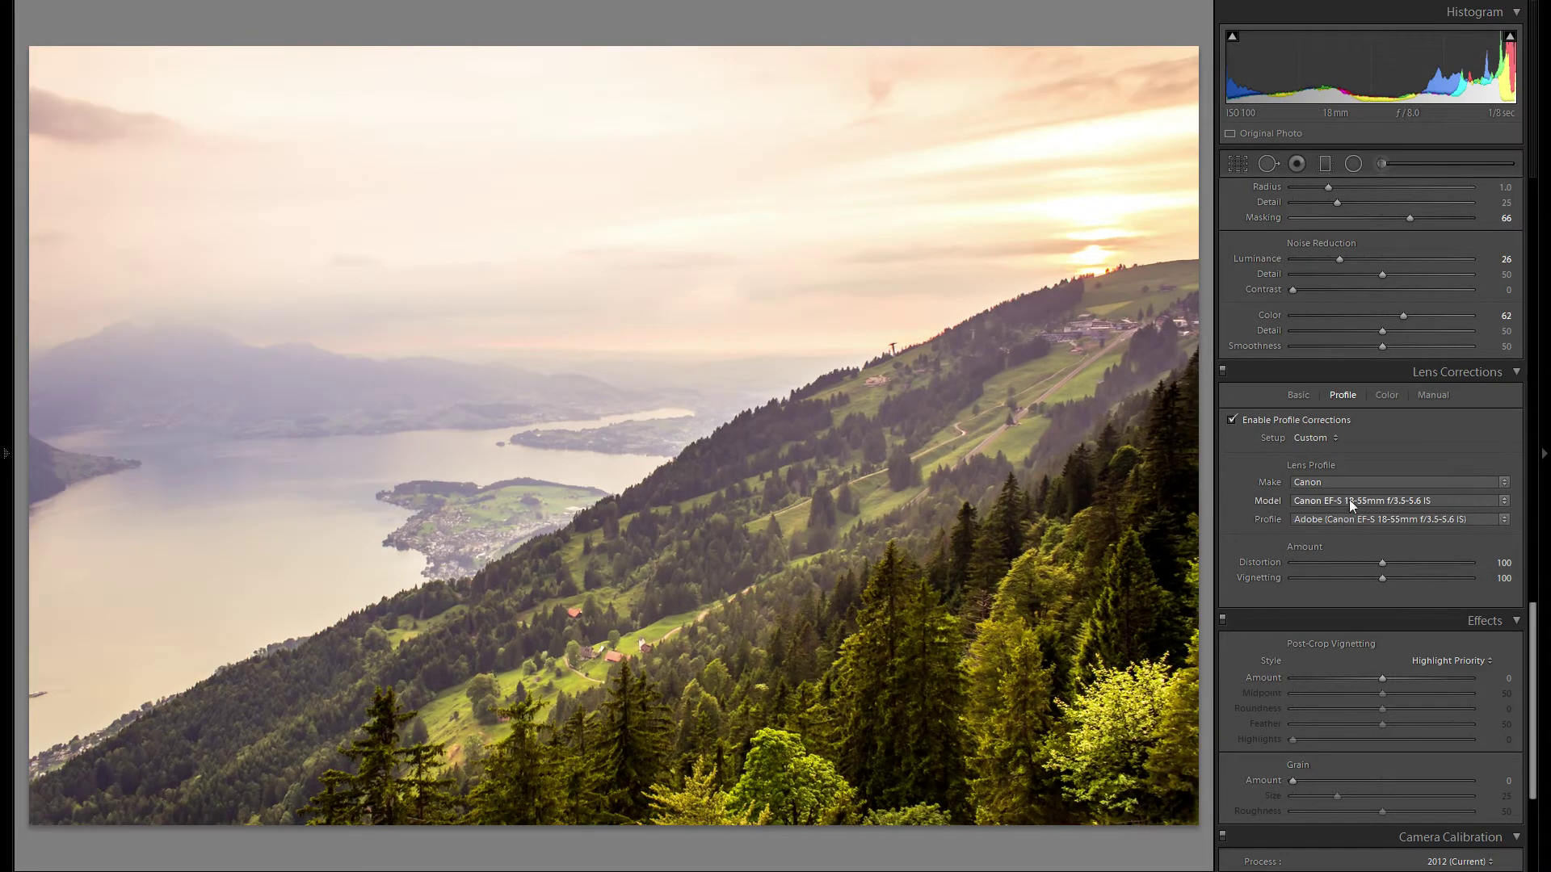
left_click(1247, 420)
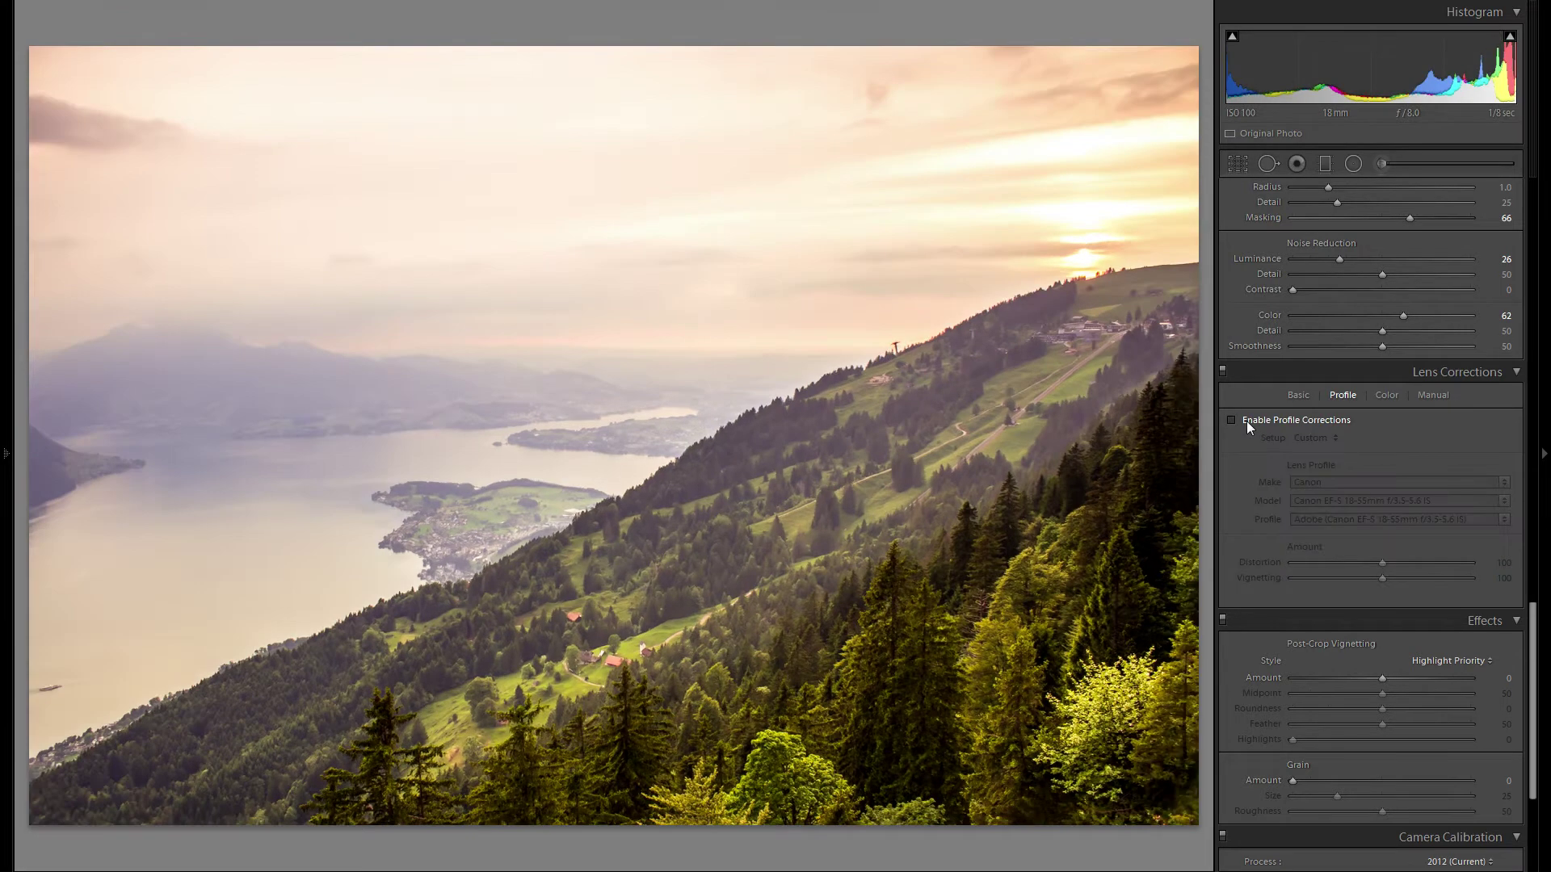
left_click(1247, 420)
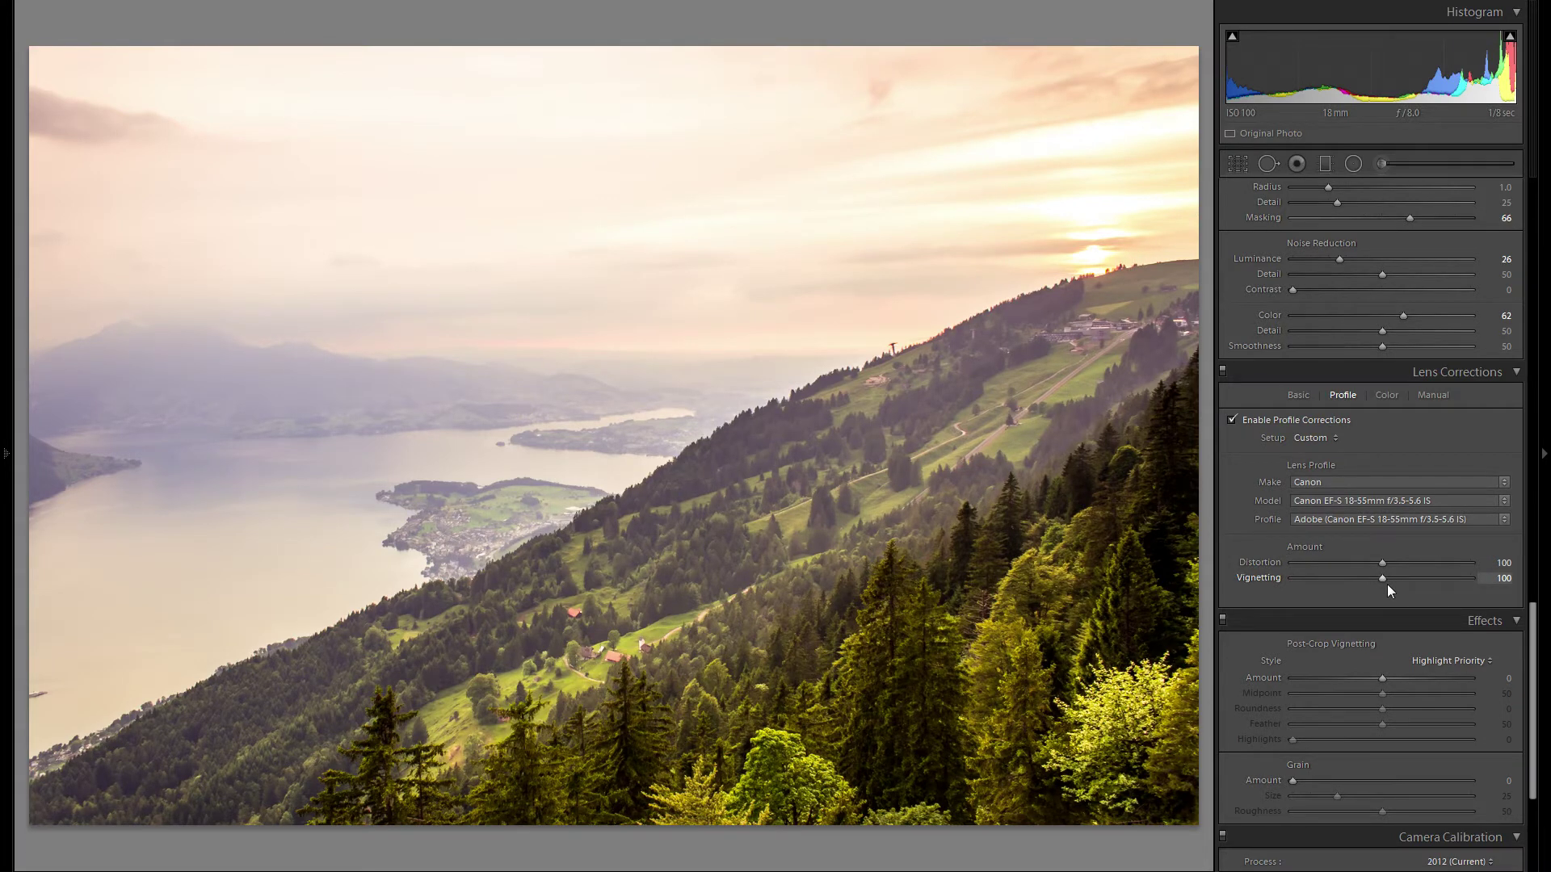
left_click_drag(1383, 580, 1249, 594)
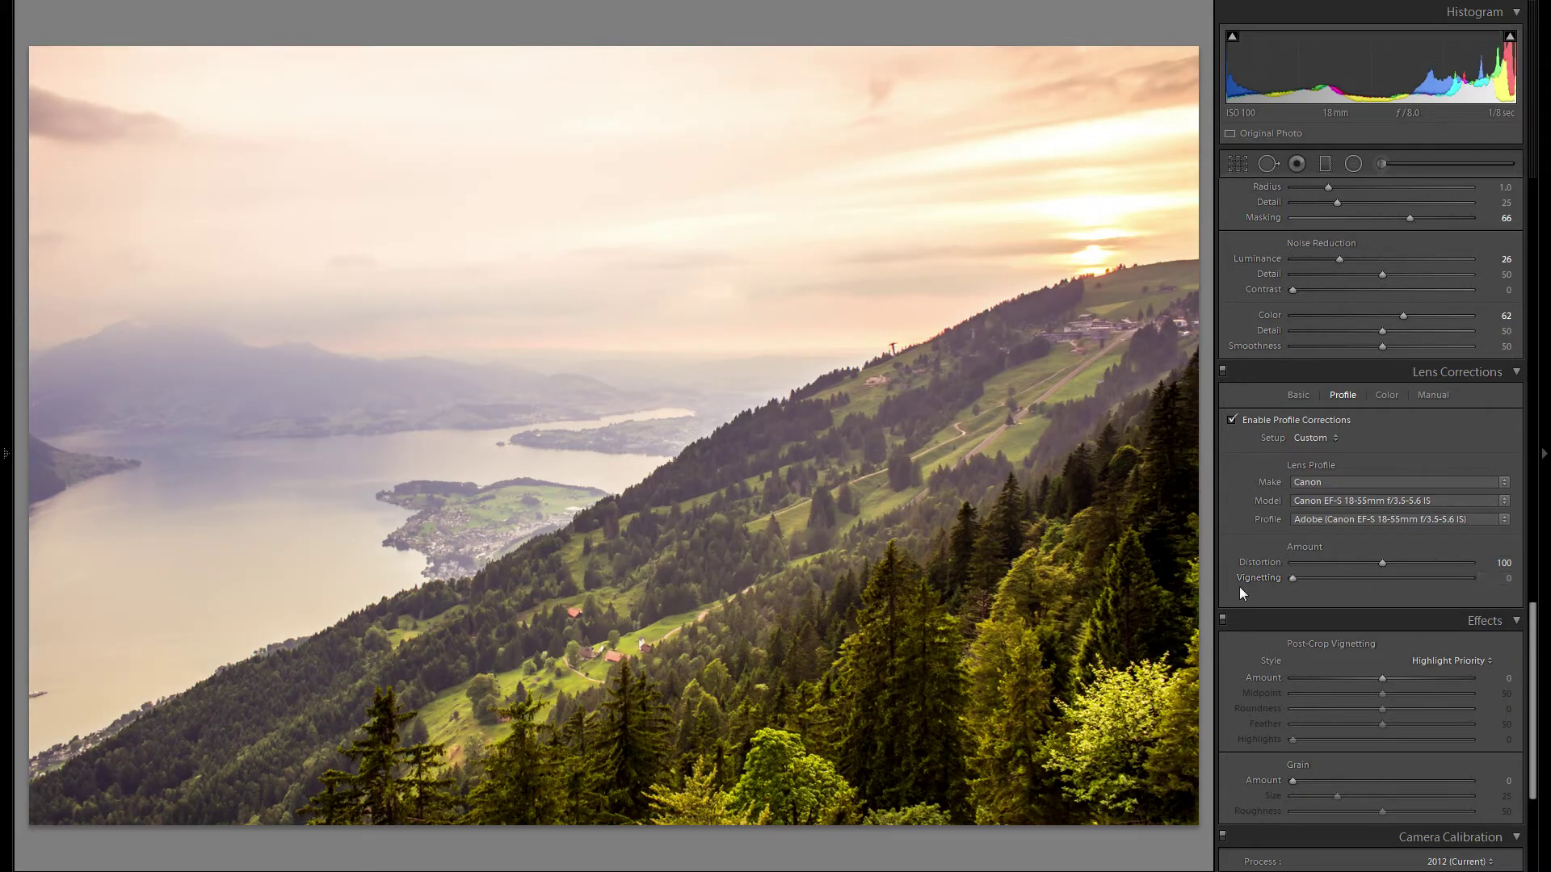
- Turn on Remove Chromatic Aberration and set Post-Crop Vignetting Amount to -5
left_click(1389, 395)
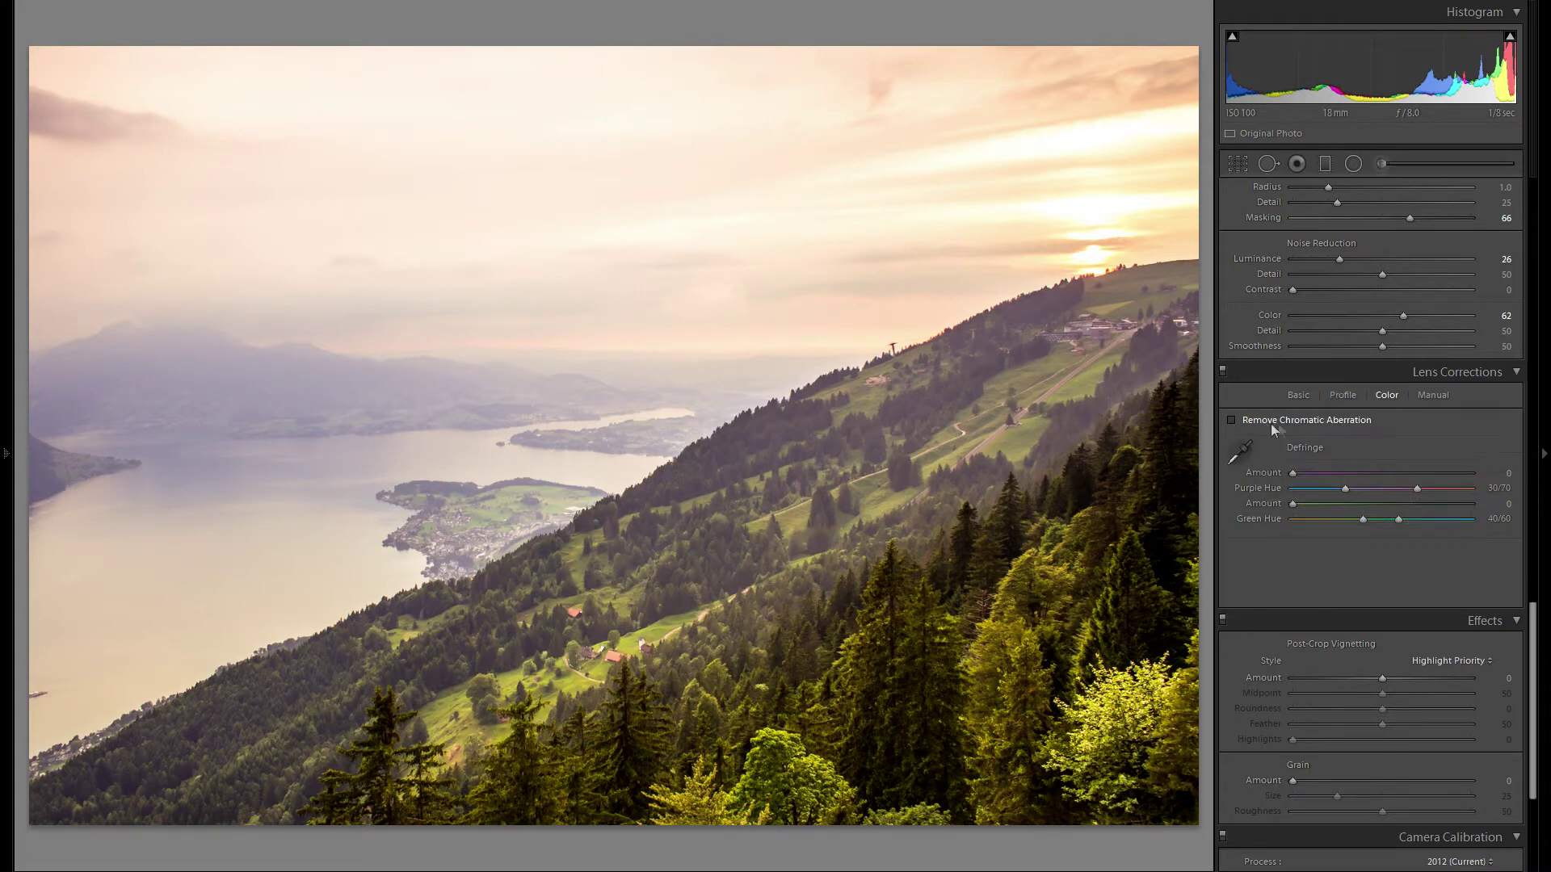
left_click(1259, 425)
scroll(1412, 470, "down", 3)
scroll(1412, 470, "down", 2)
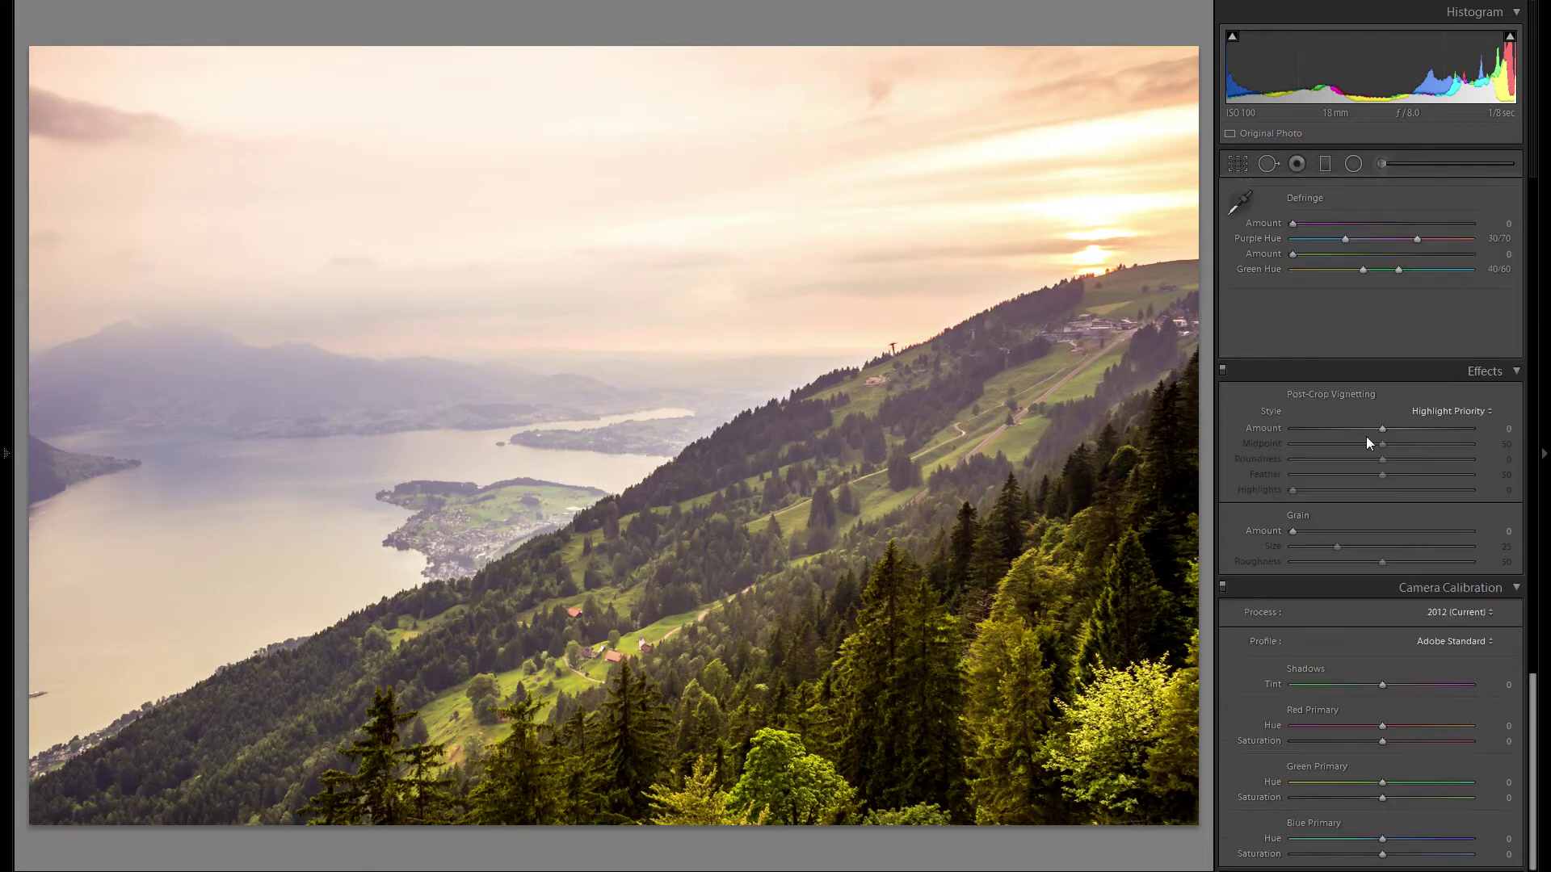
mouse_move(1383, 430)
left_mouse_down()
mouse_move(1345, 425)
mouse_move(1380, 424)
left_mouse_up()
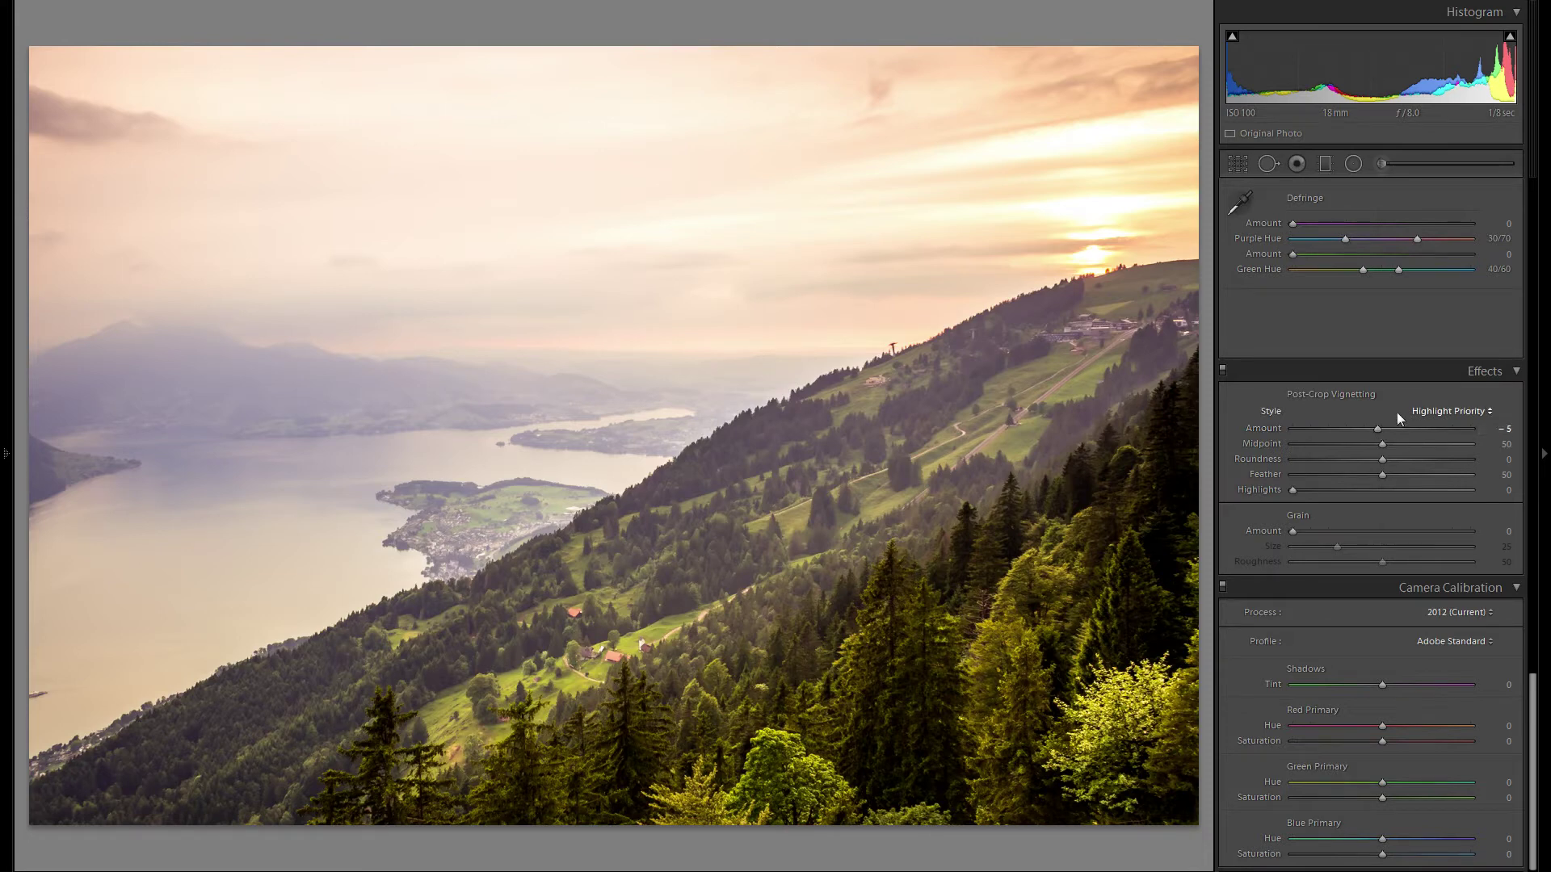
- Compare the Camera Faithful, Landscape, Neutral and Portrait calibration profiles
left_click(1471, 645)
left_click(1461, 679)
left_click(1453, 637)
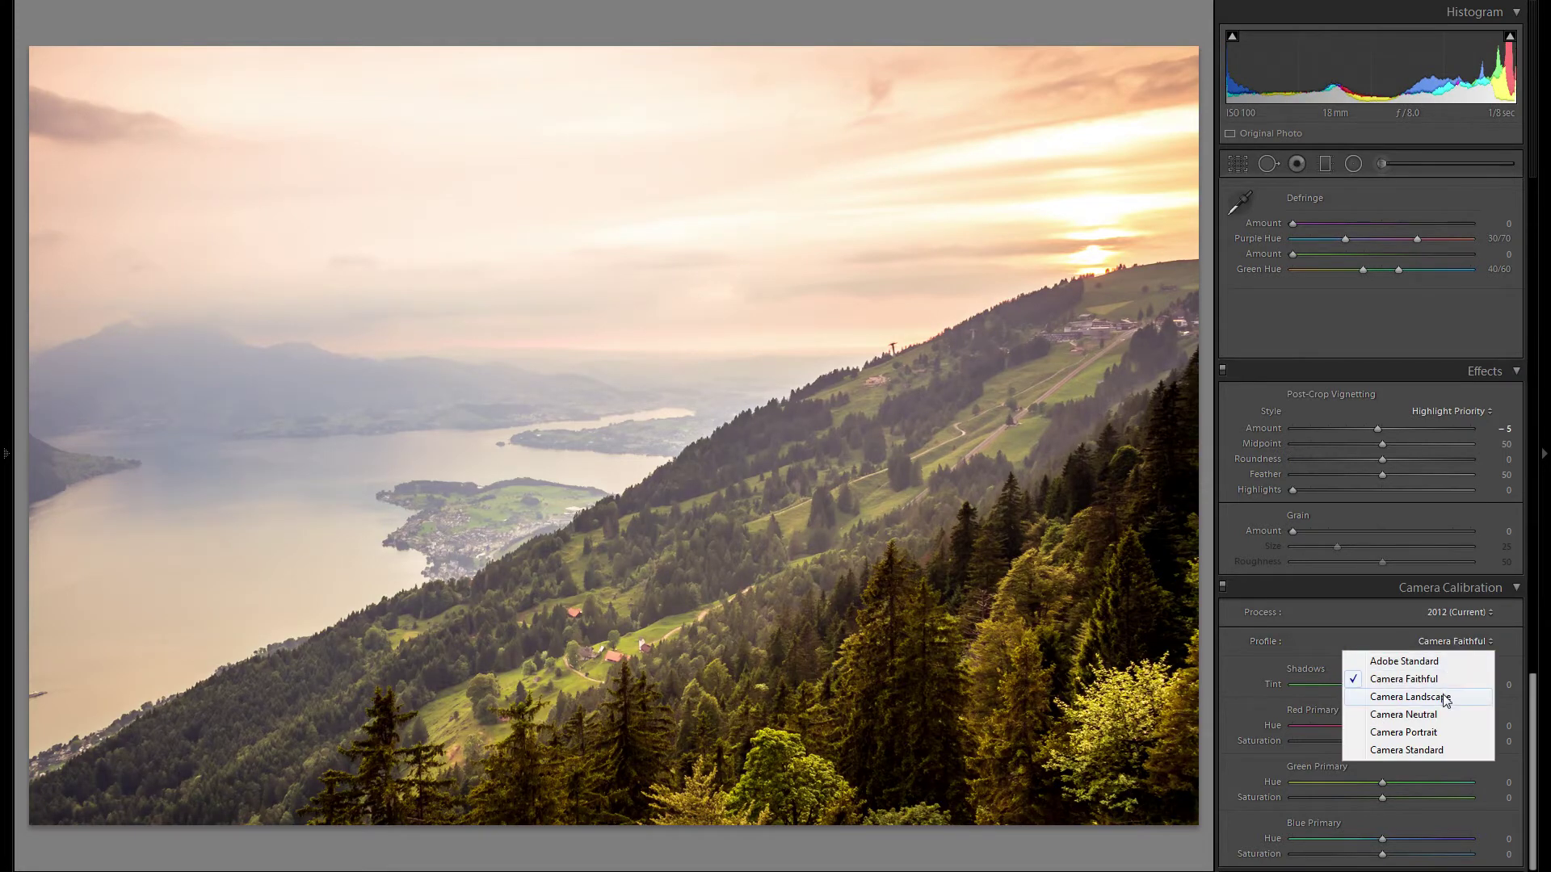
left_click(1443, 695)
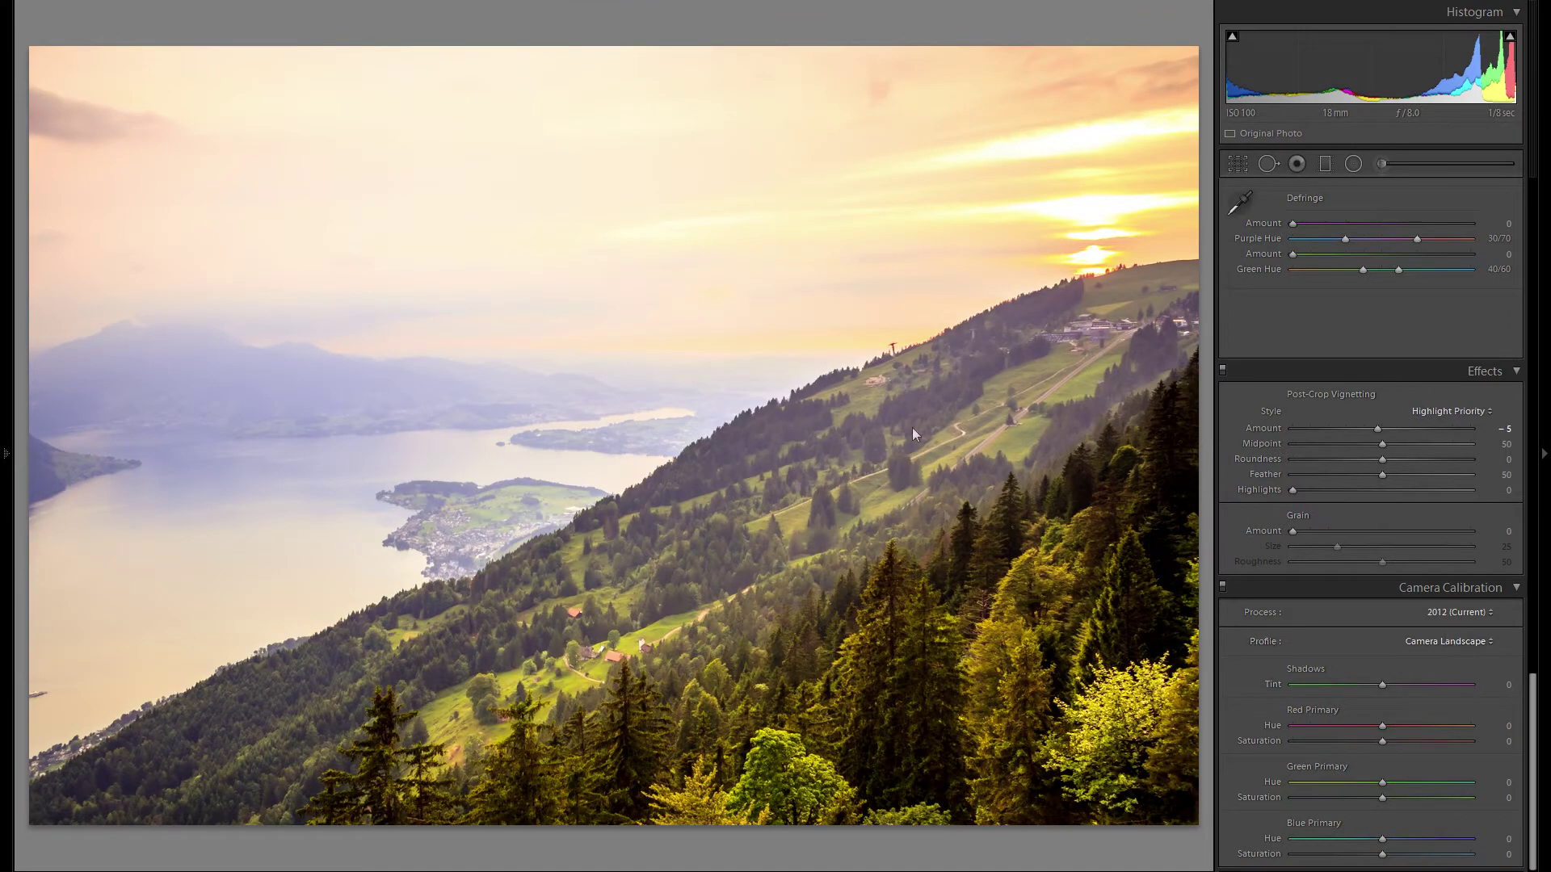
left_click(1462, 639)
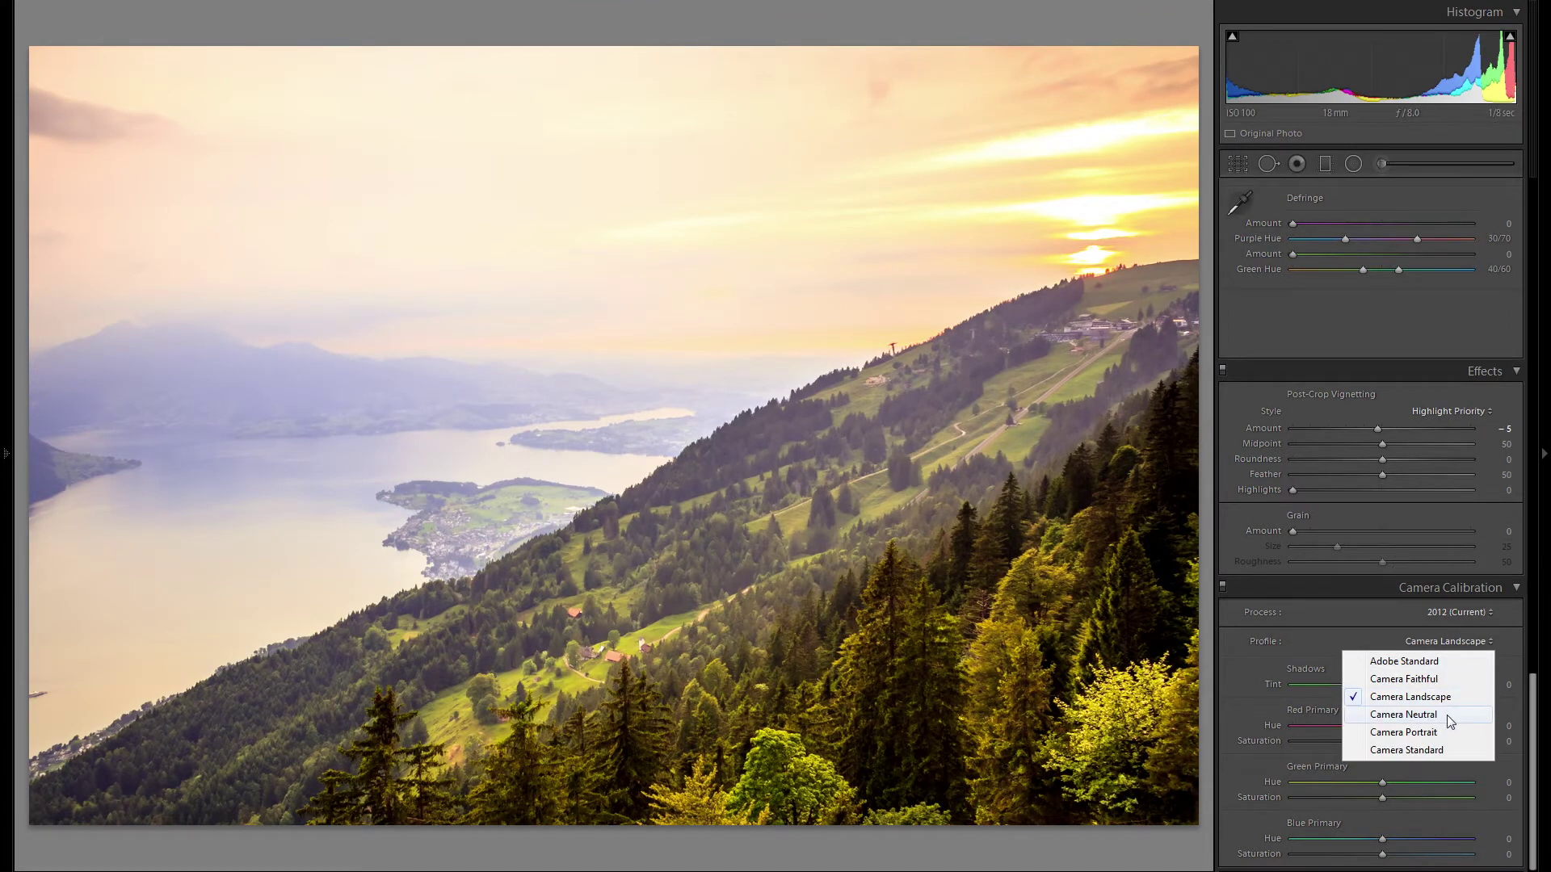
left_click(1447, 713)
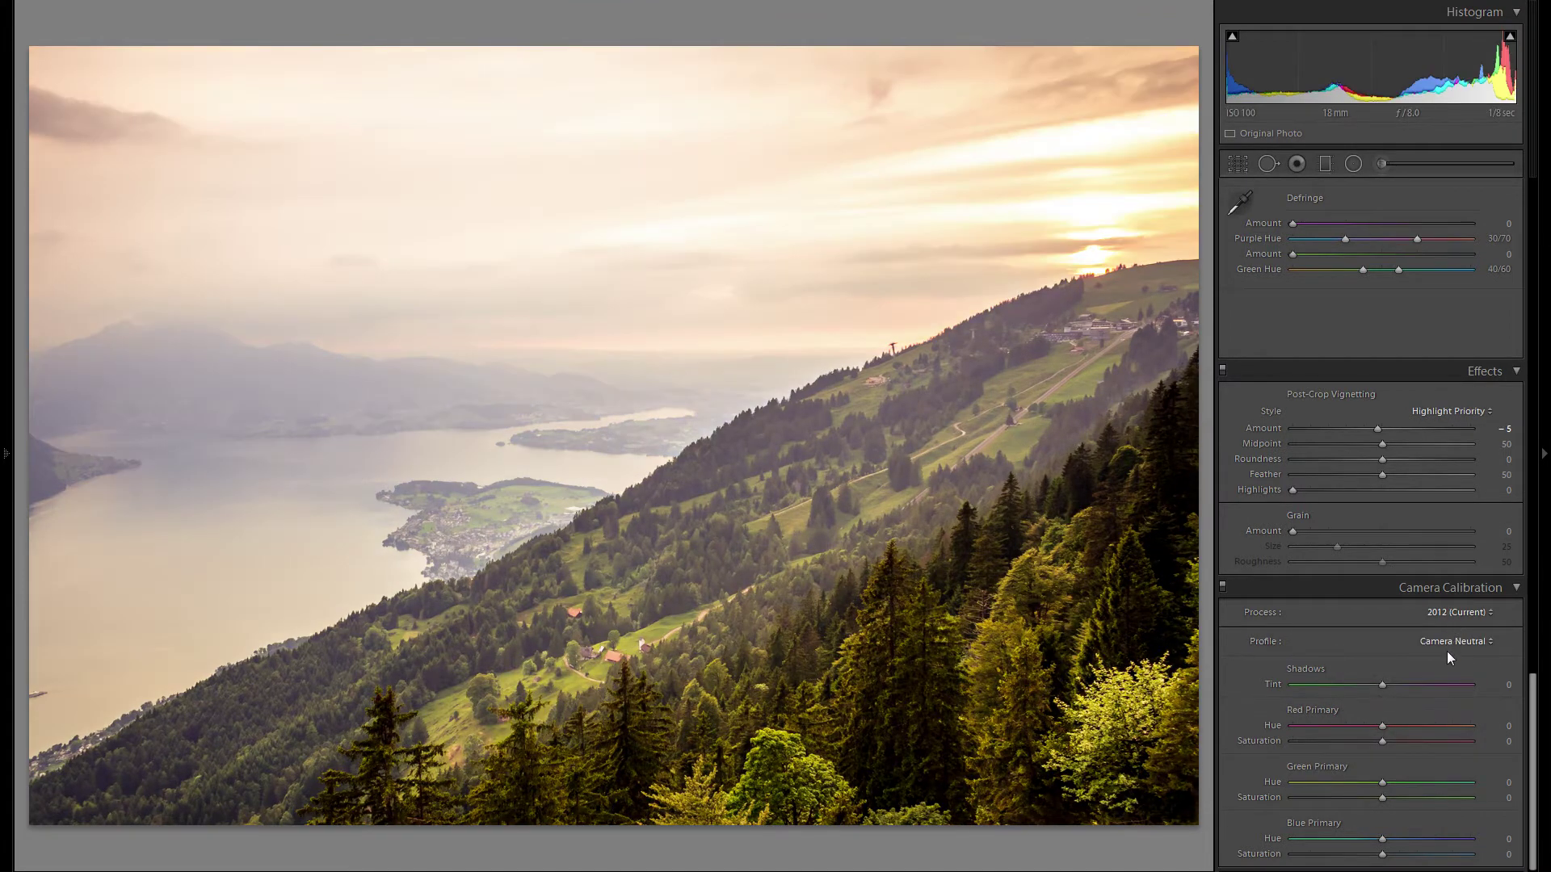
left_click(1449, 644)
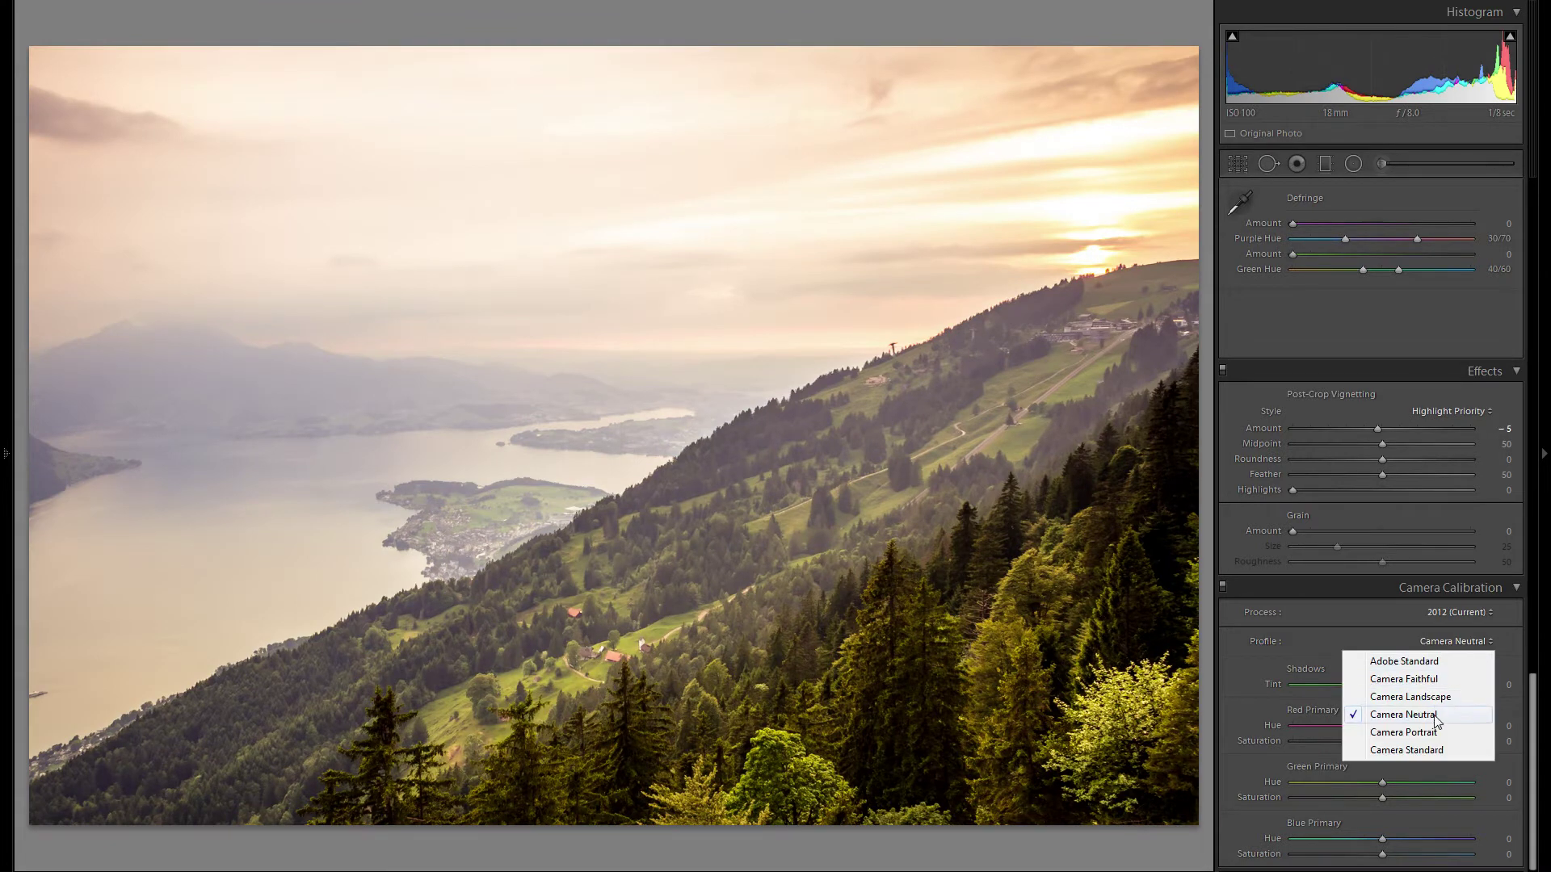
left_click(1435, 728)
- Return to the Adobe Standard profile and reset Shadows Tint to 0
scroll(1426, 647, "down", 1)
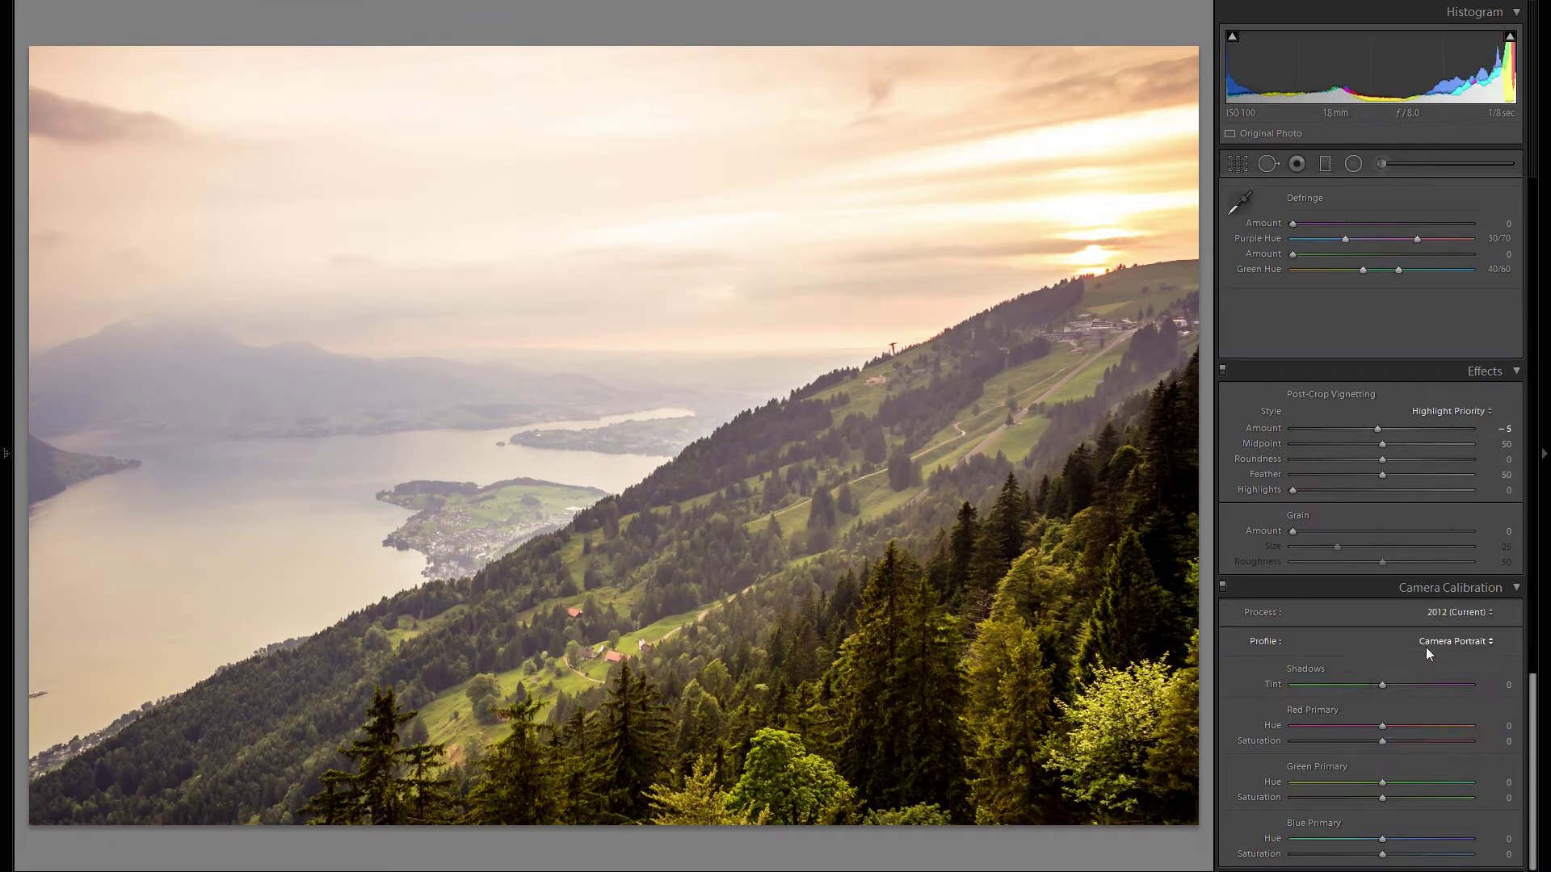
left_click(1442, 652)
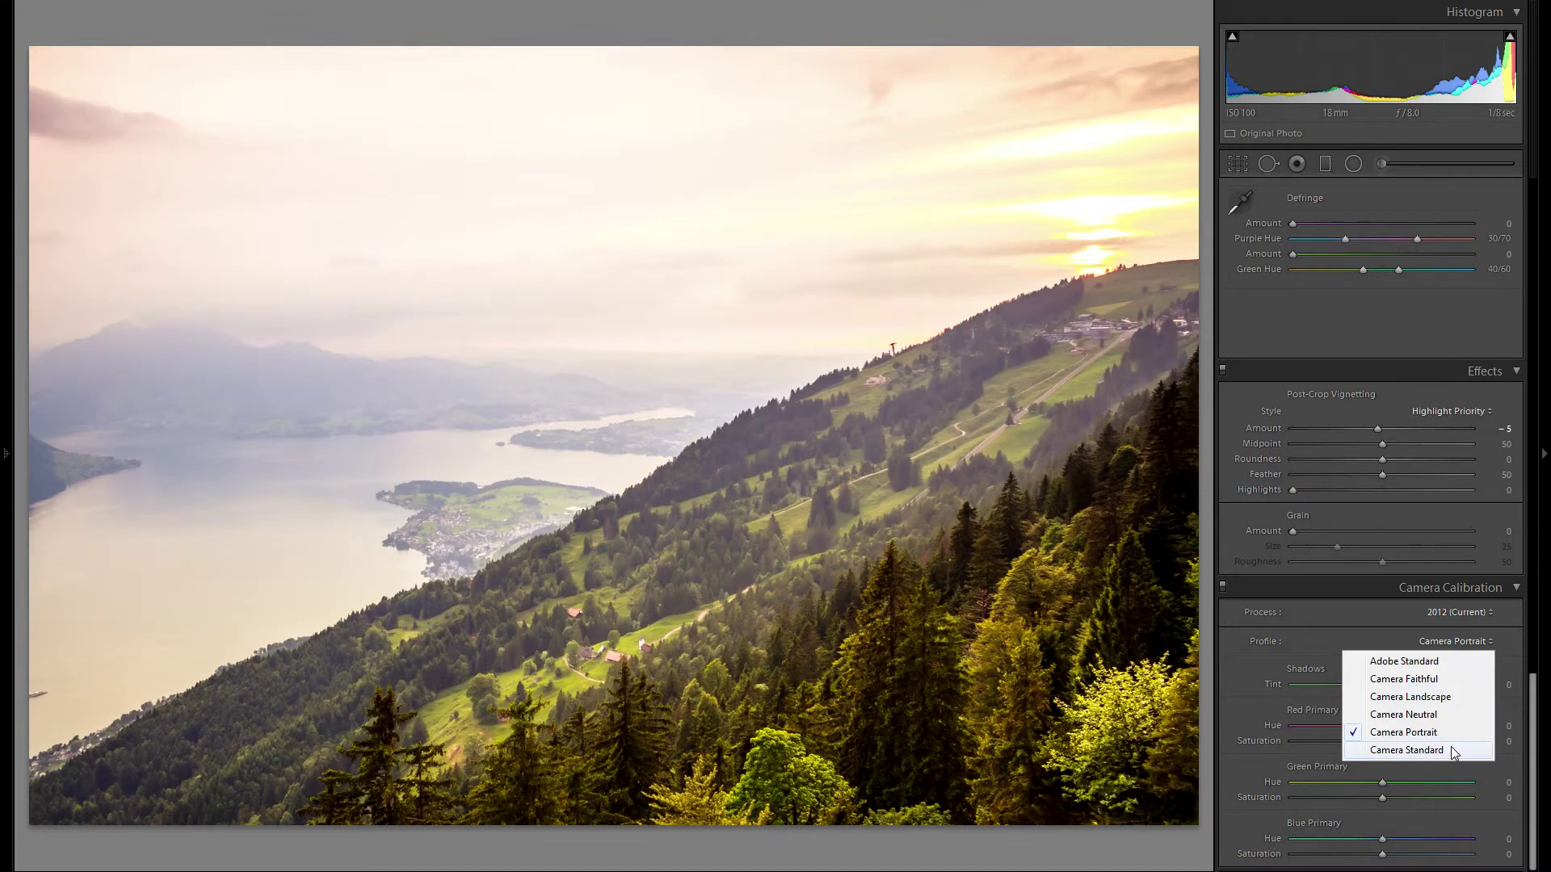
key("Escape")
scroll(1320, 642, "down", 1)
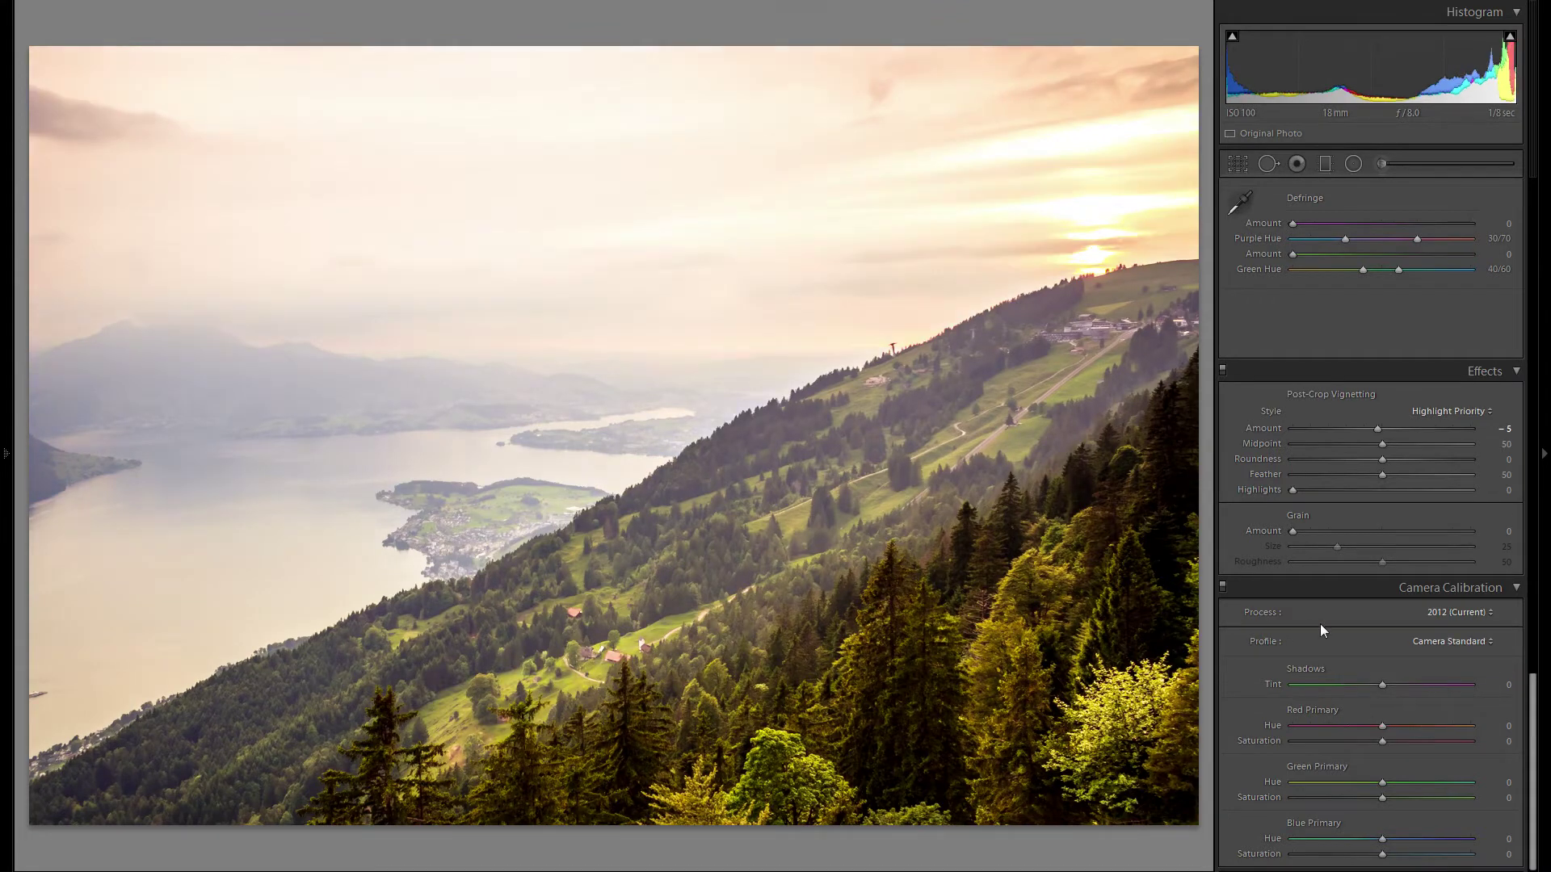
left_click(1448, 643)
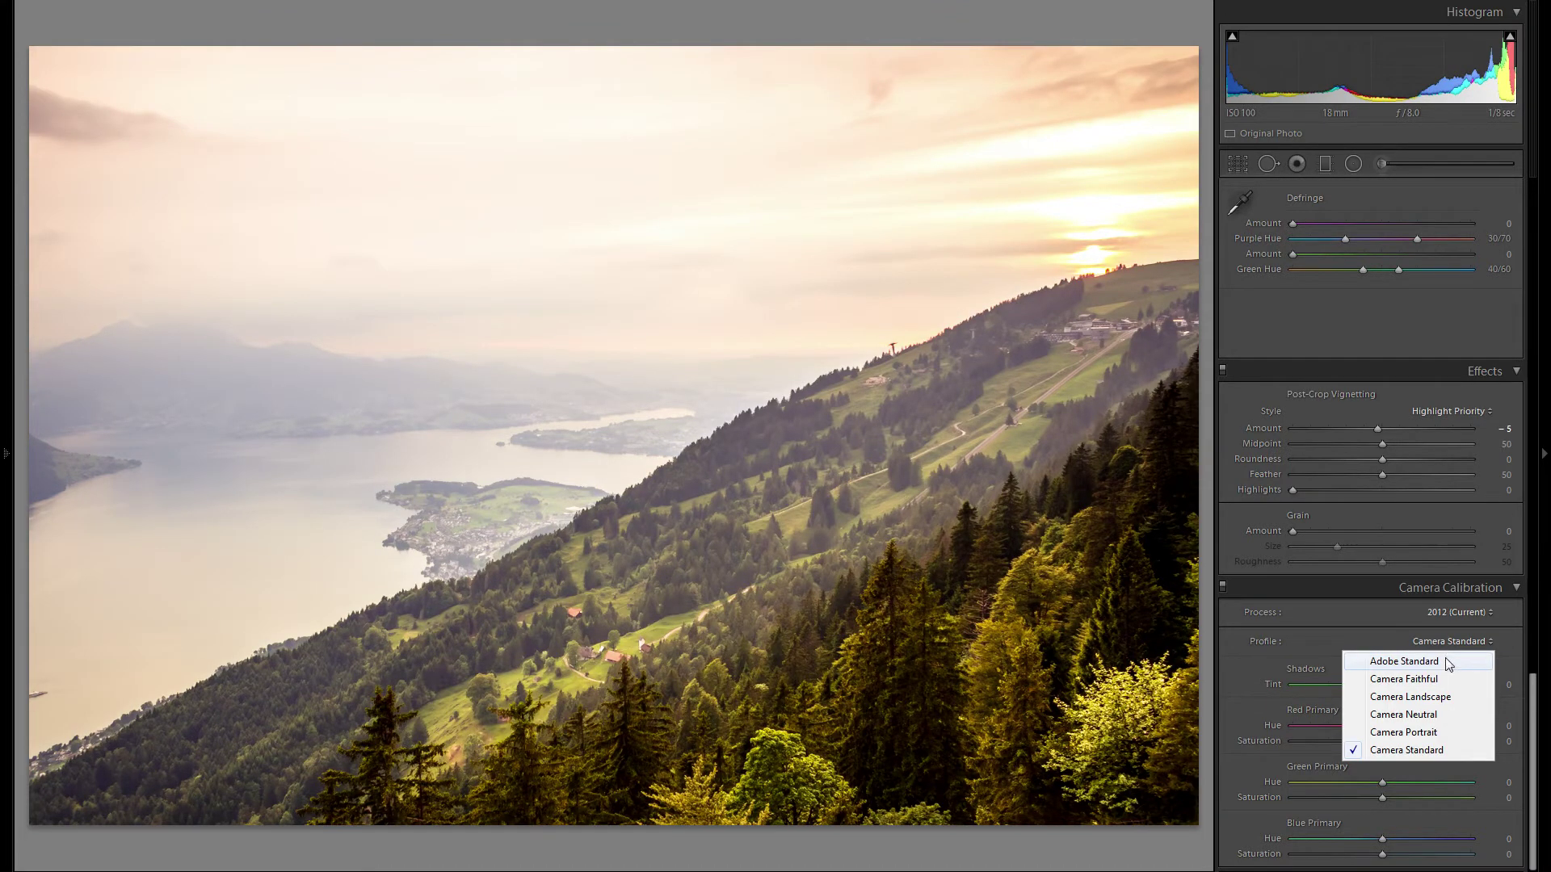
key("Escape")
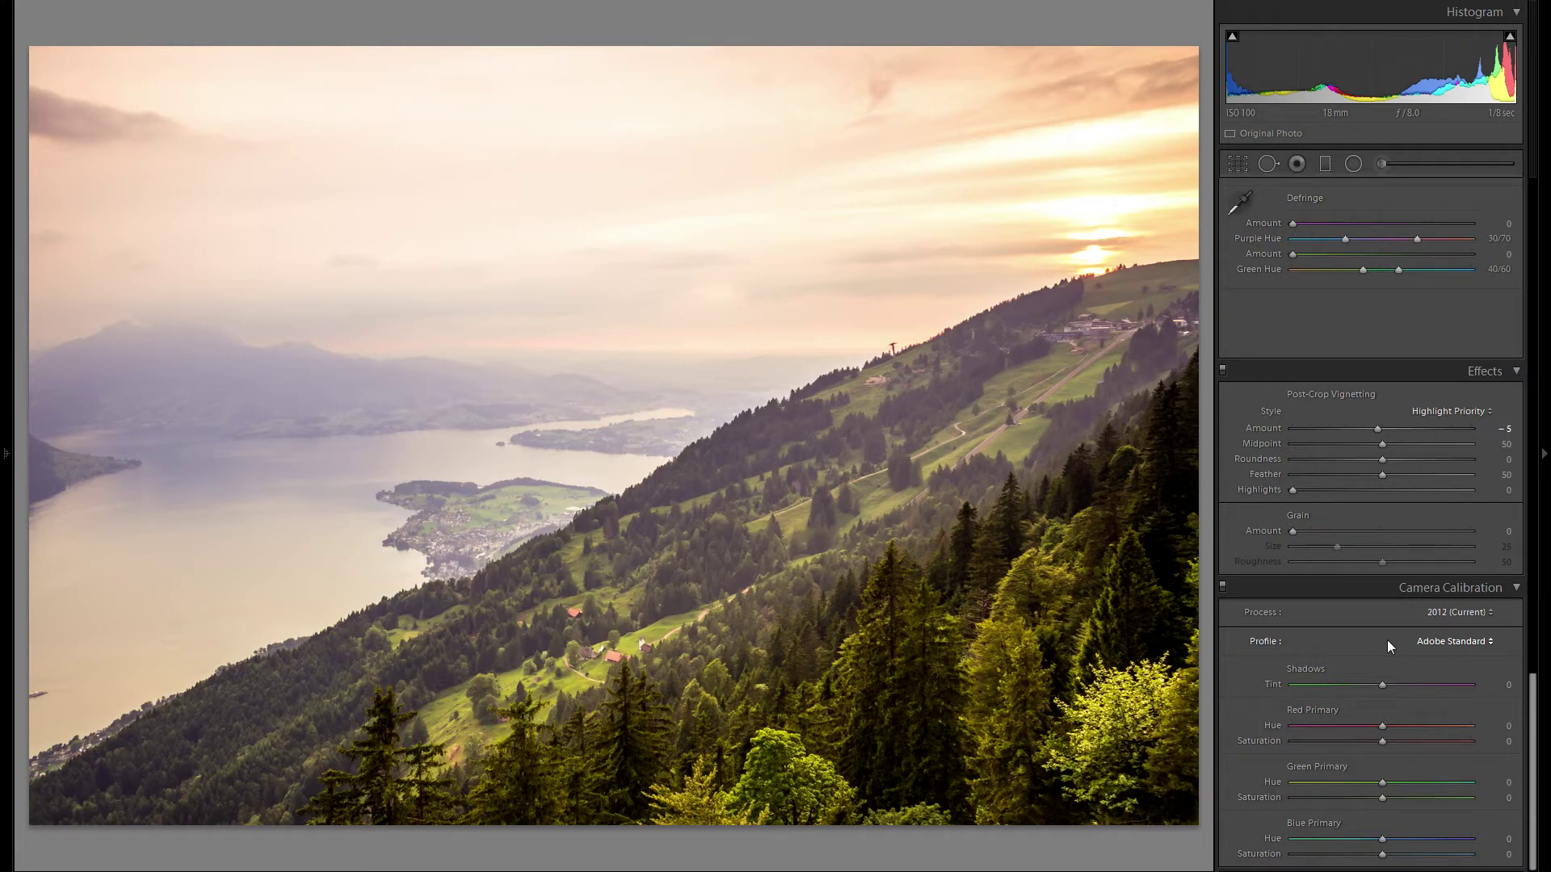
double_click(1384, 685)
scroll(1333, 655, "up", 10)
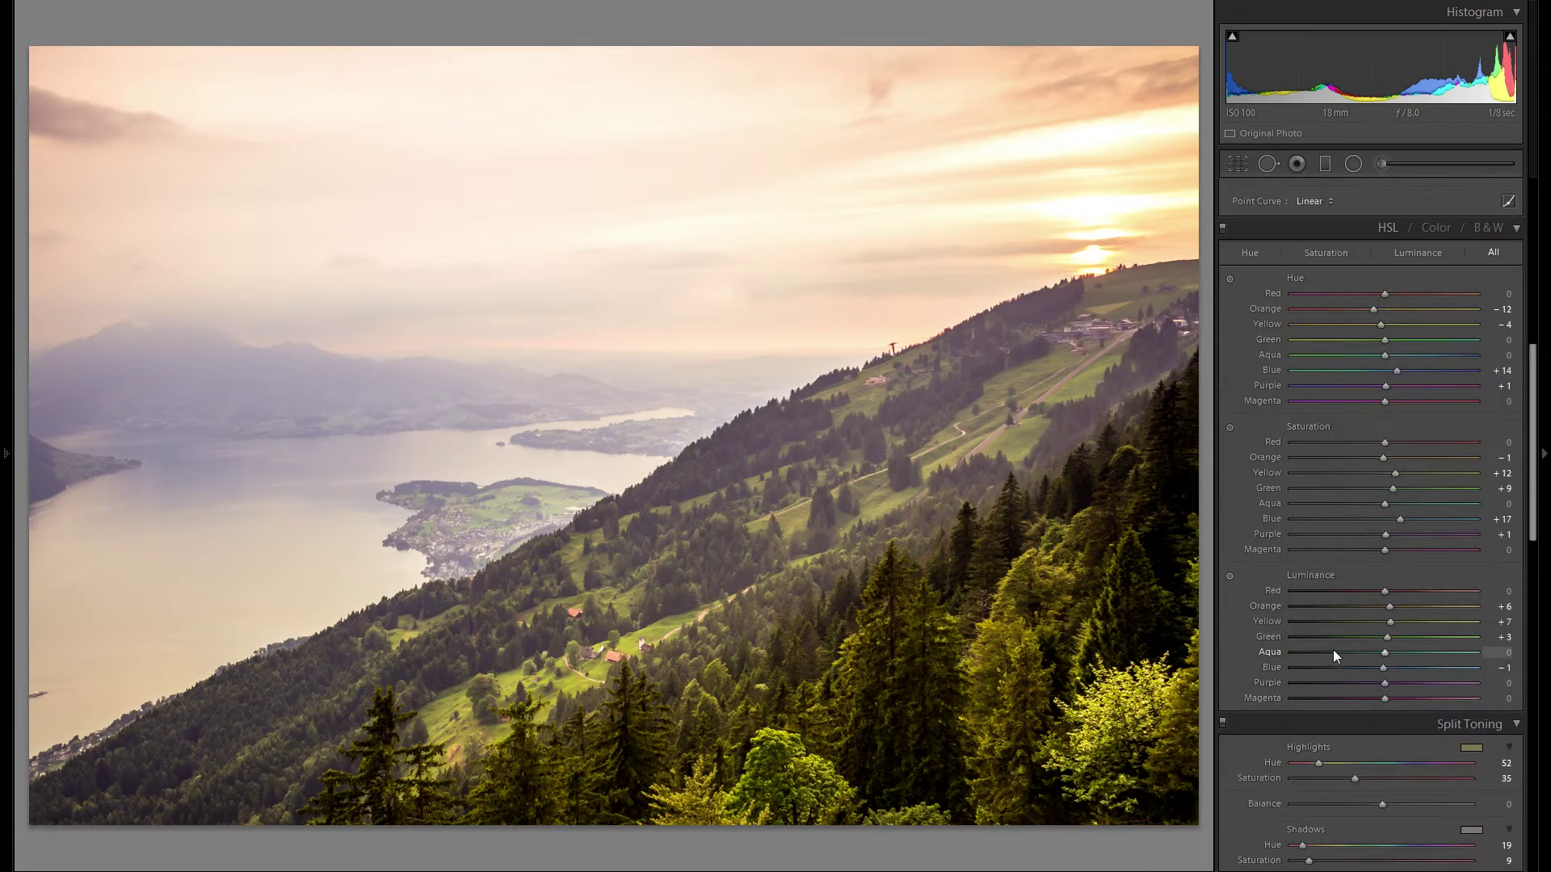
scroll(1341, 444, "down", 10)
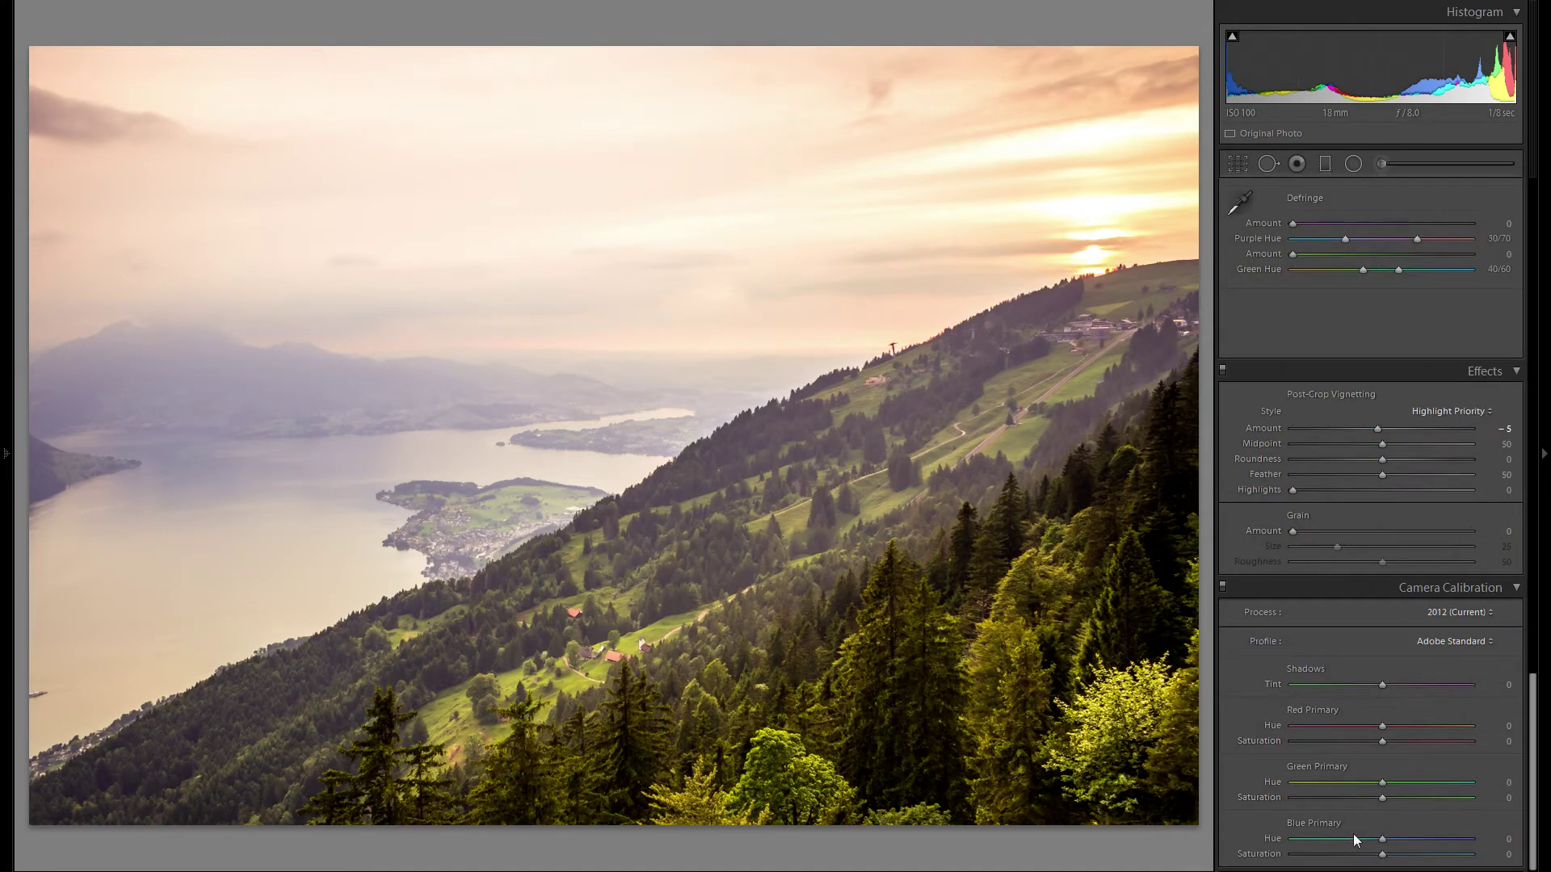
- Try and reset Blue Primary Hue, then set Shadows Tint -11 and Red Primary Hue -5
left_click_drag(1382, 839, 1311, 839)
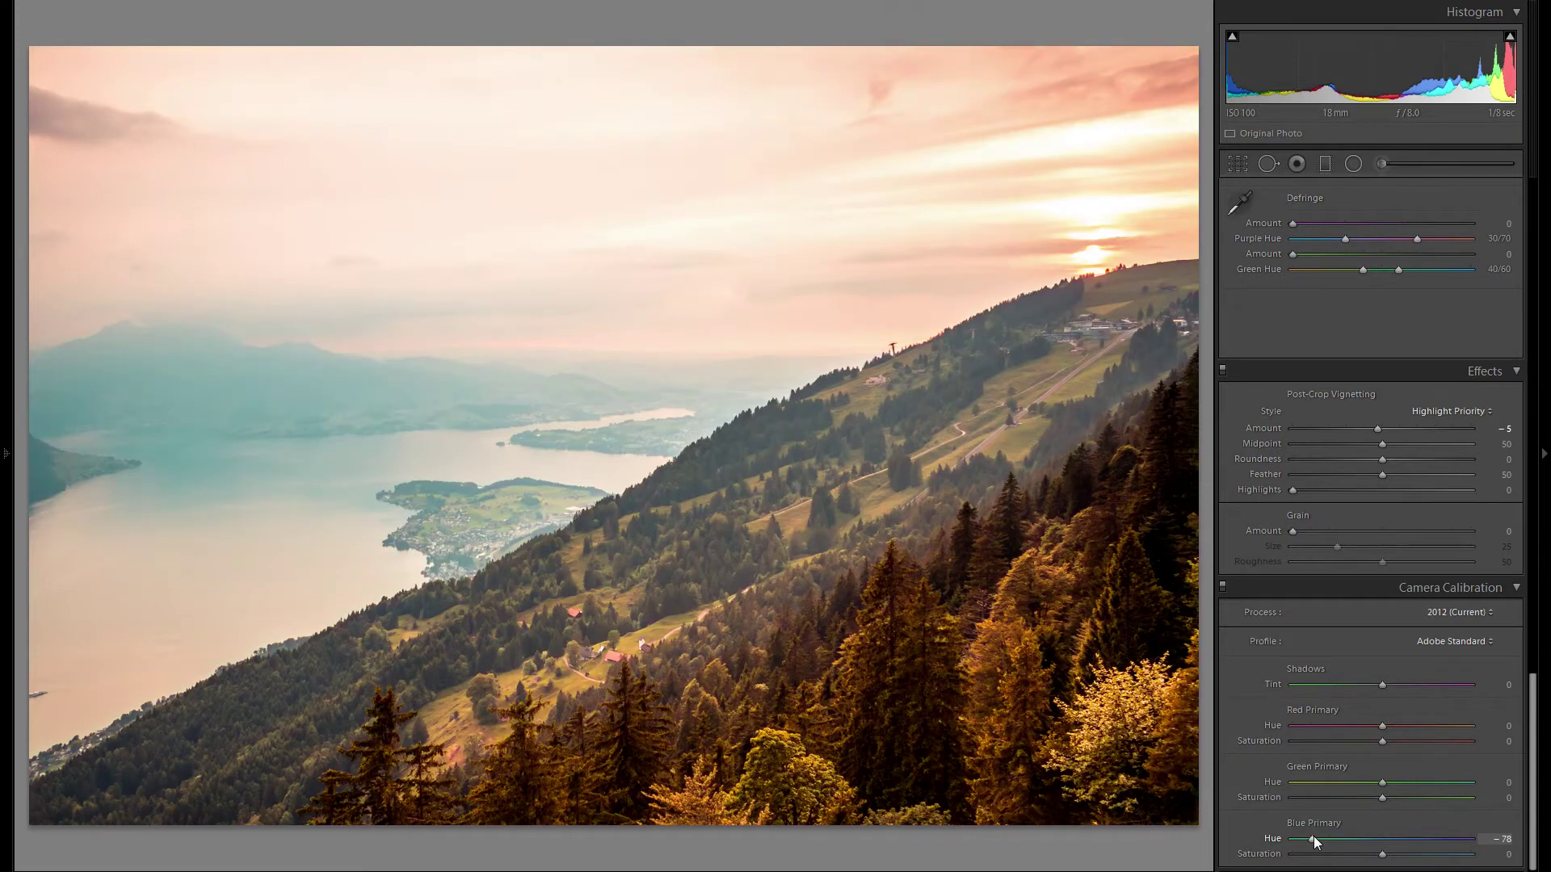
double_click(1281, 841)
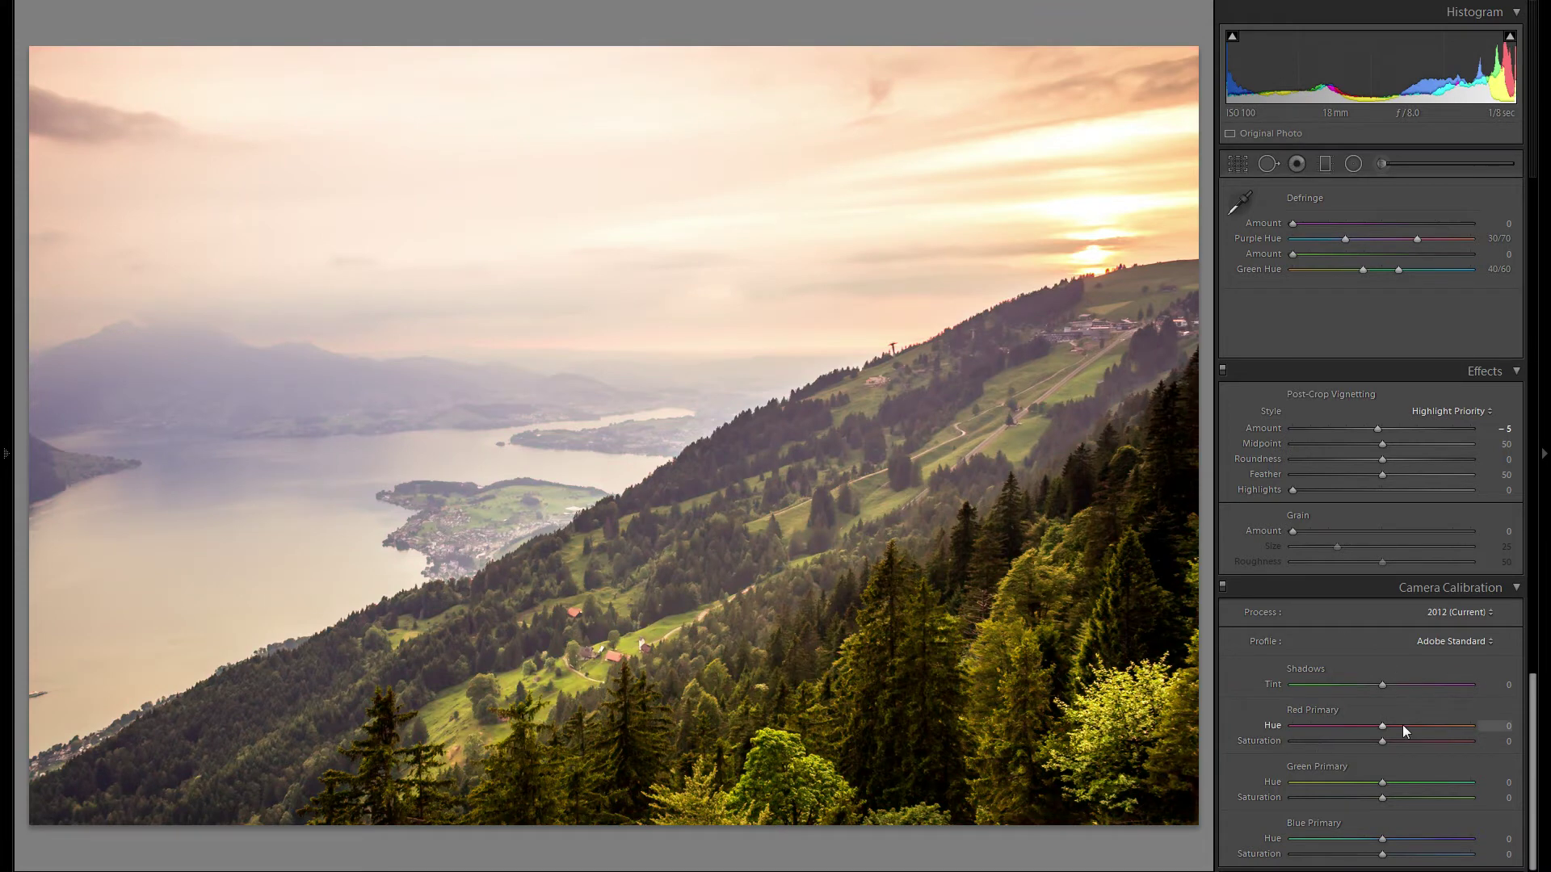
left_click_drag(1383, 687, 1359, 687)
left_click_drag(1359, 687, 1372, 687)
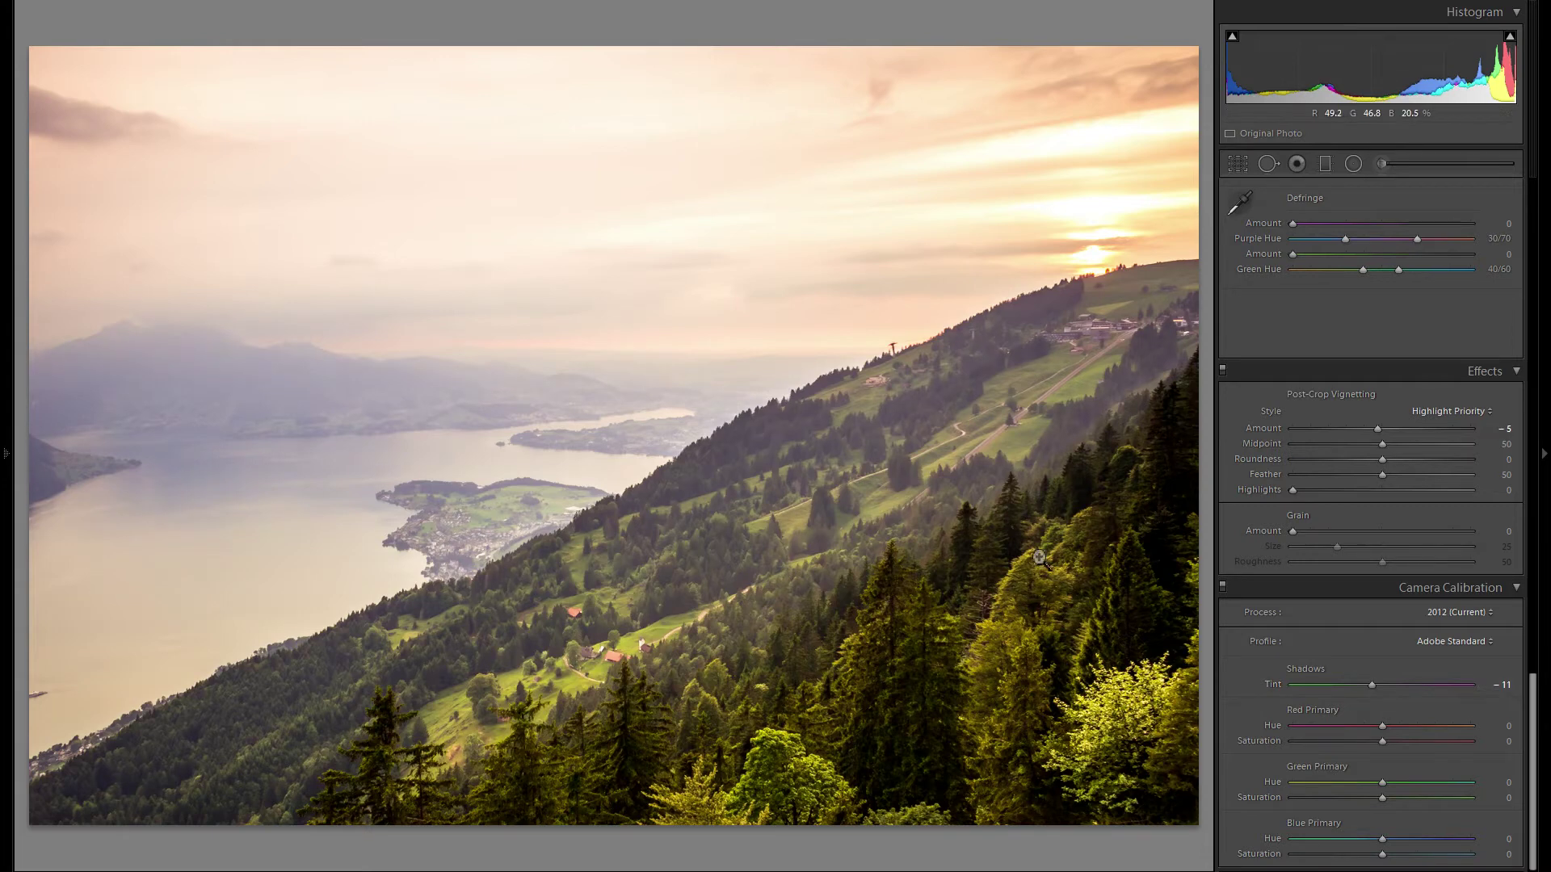
left_click_drag(1378, 730, 1373, 729)
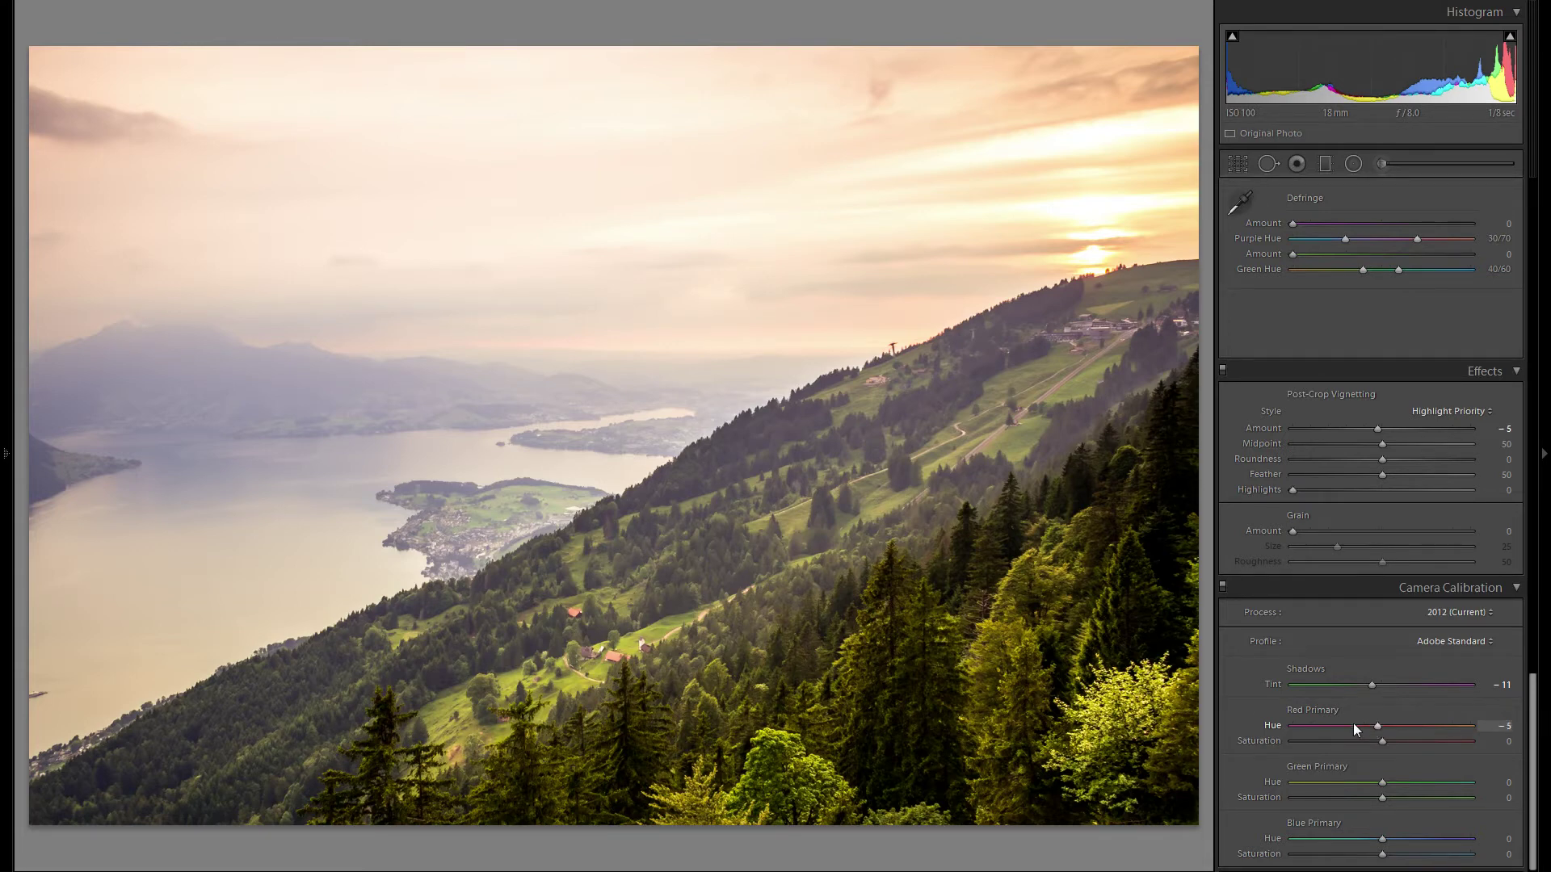
- Set Red Primary Hue to -15 and Red Primary Saturation to +10
left_click(1354, 726)
left_click(1369, 726)
left_click_drag(1382, 744, 1418, 742)
left_click_drag(1418, 742, 1393, 742)
- Settle Green Primary Hue at -16 and leave Green Primary Saturation at 0 after testing
left_click_drag(1383, 783, 1353, 784)
left_click_drag(1354, 783, 1372, 784)
double_click(1273, 780)
left_click(1369, 783)
left_click_drag(1412, 799, 1441, 798)
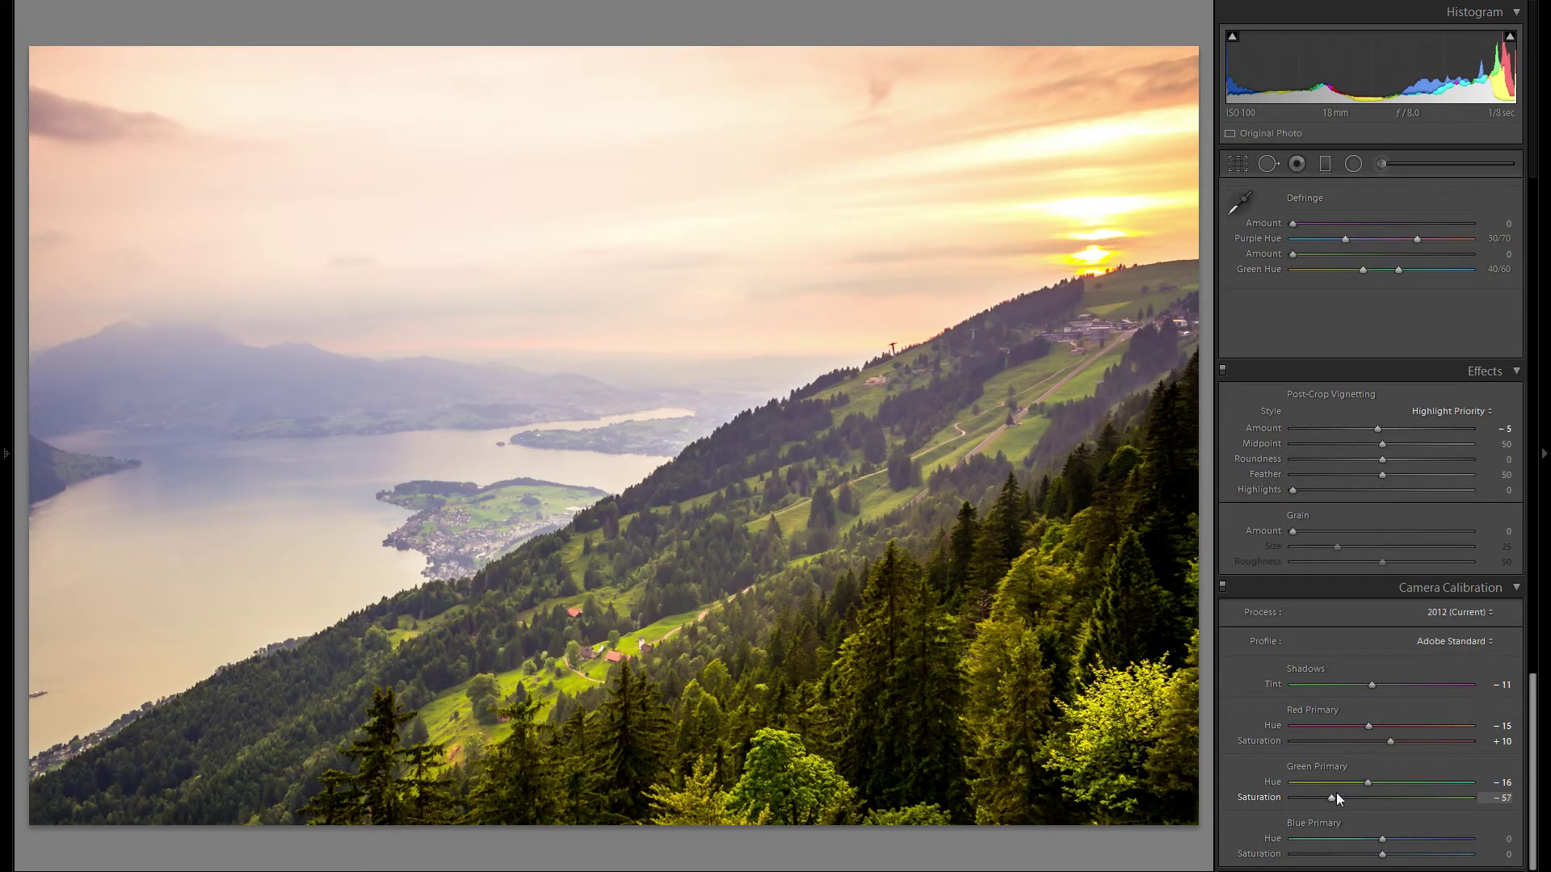
left_click_drag(1336, 792, 1417, 794)
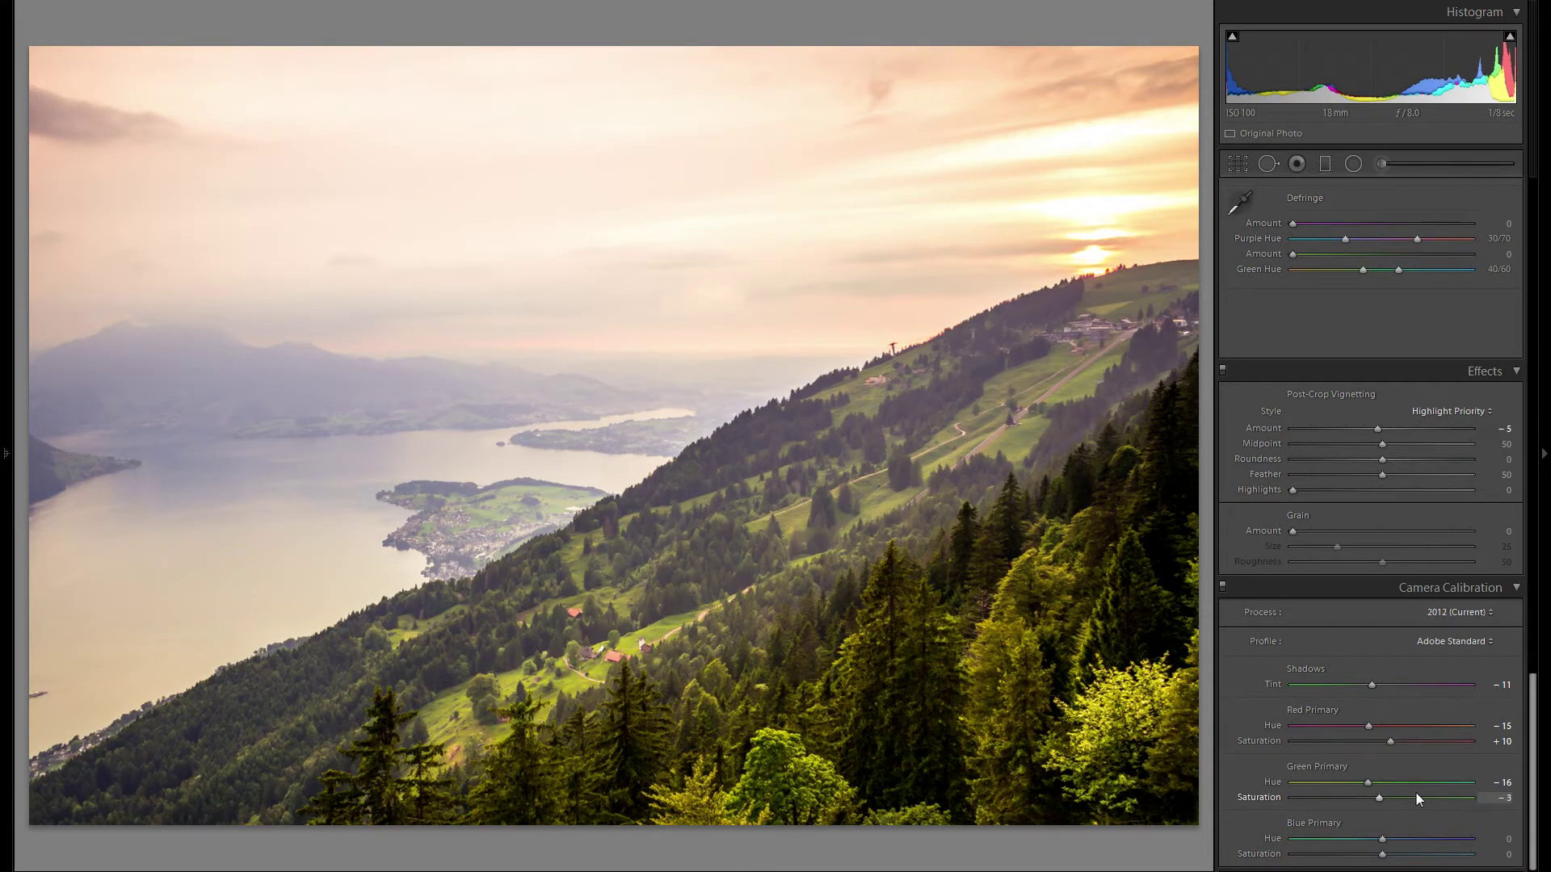
left_click(1413, 798)
double_click(1257, 797)
- Test, reset and settle Blue Primary Hue at -12
left_click_drag(1385, 845, 1419, 845)
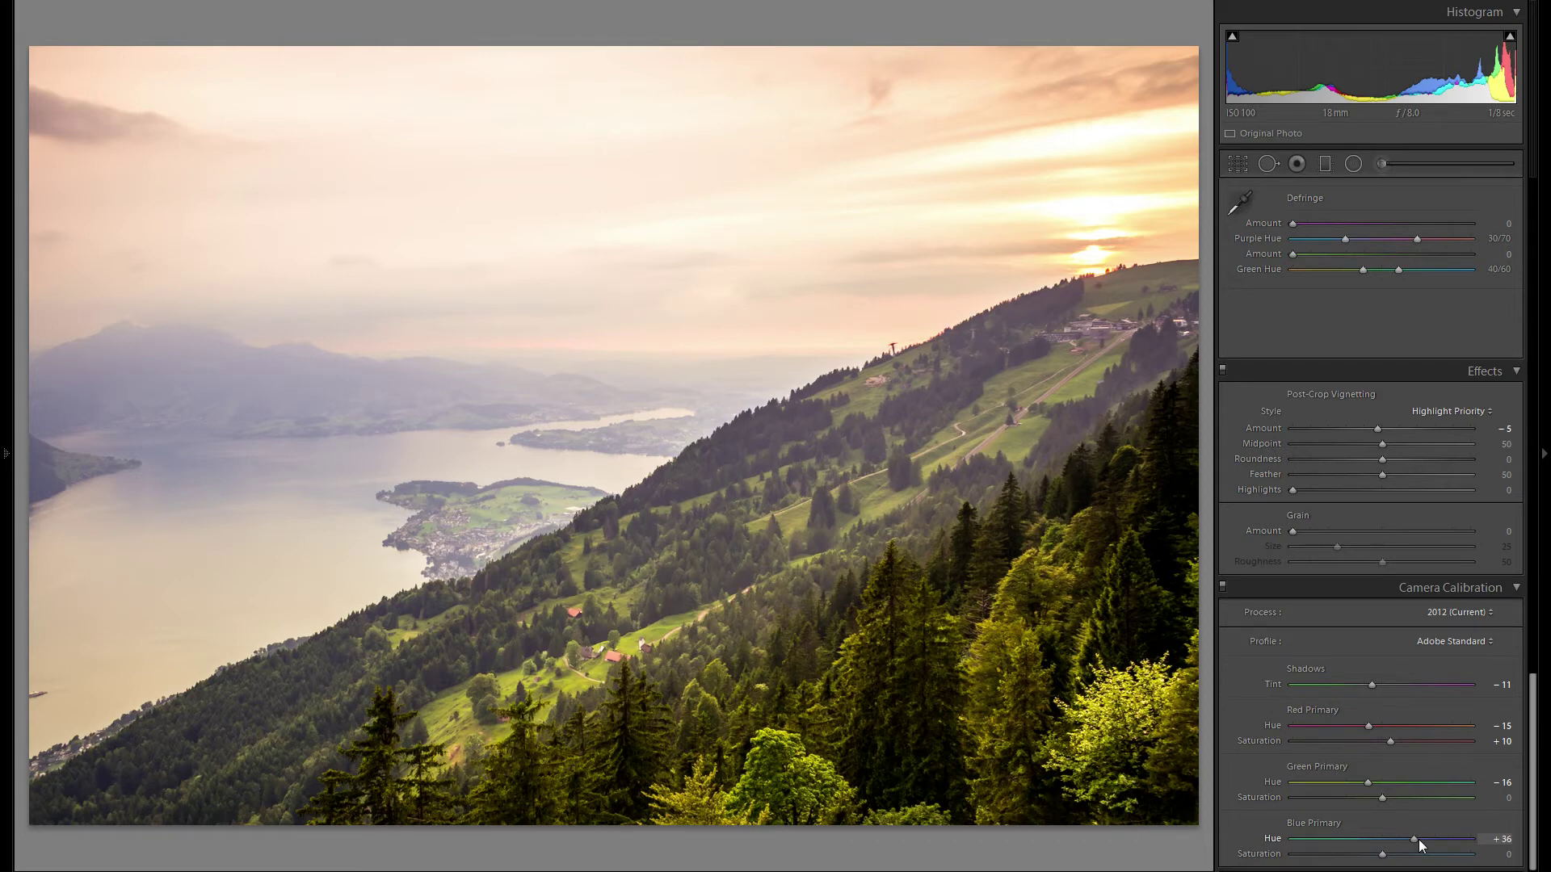
double_click(1275, 839)
left_click_drag(1370, 842, 1369, 841)
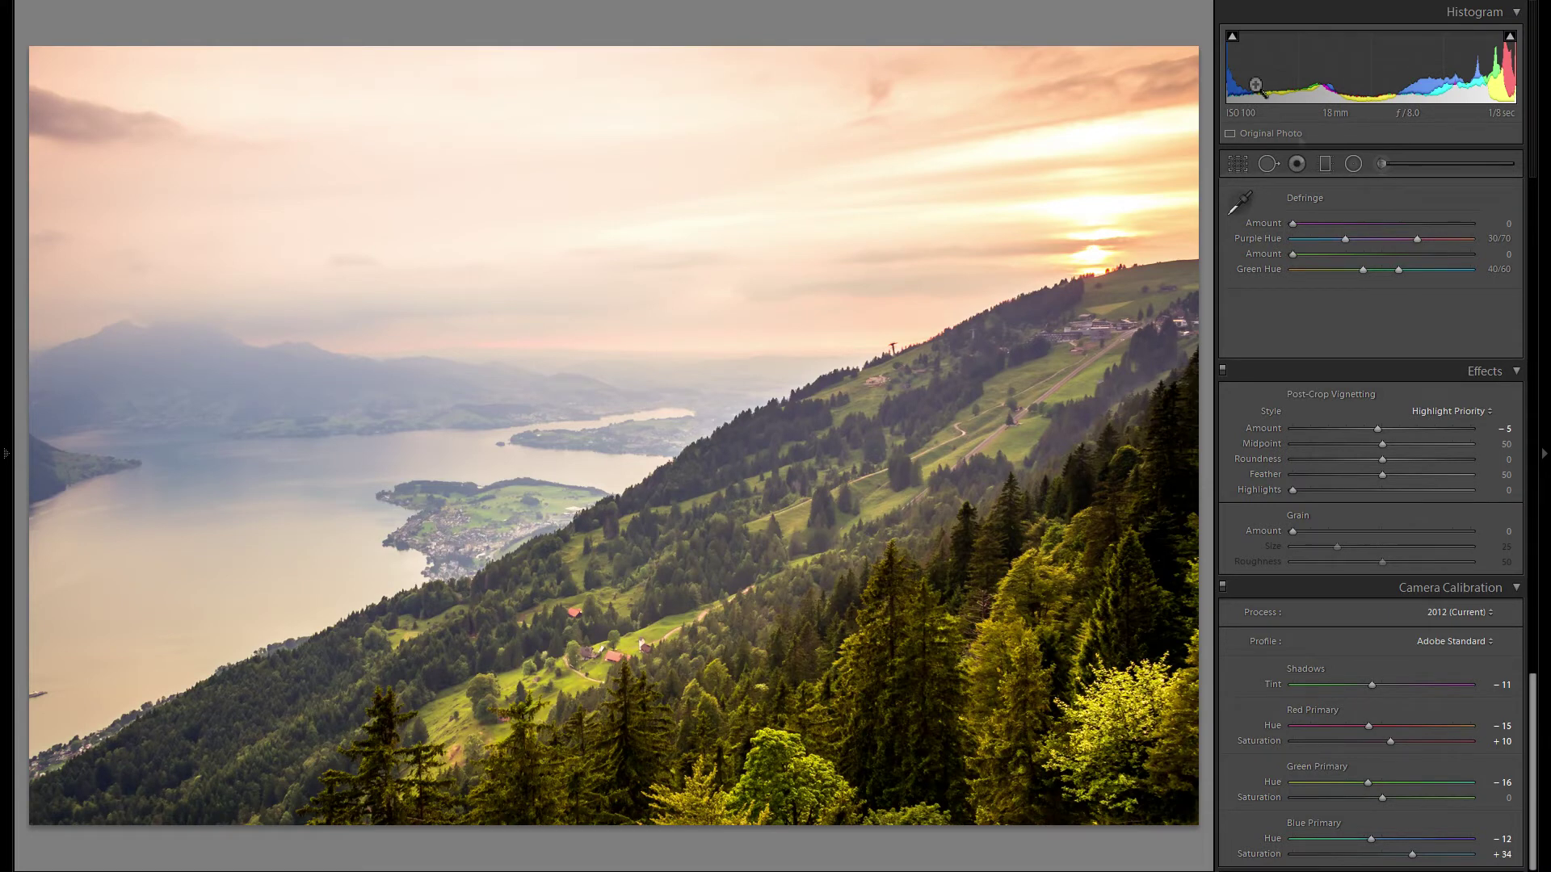
scroll(1405, 490, "up", 10)
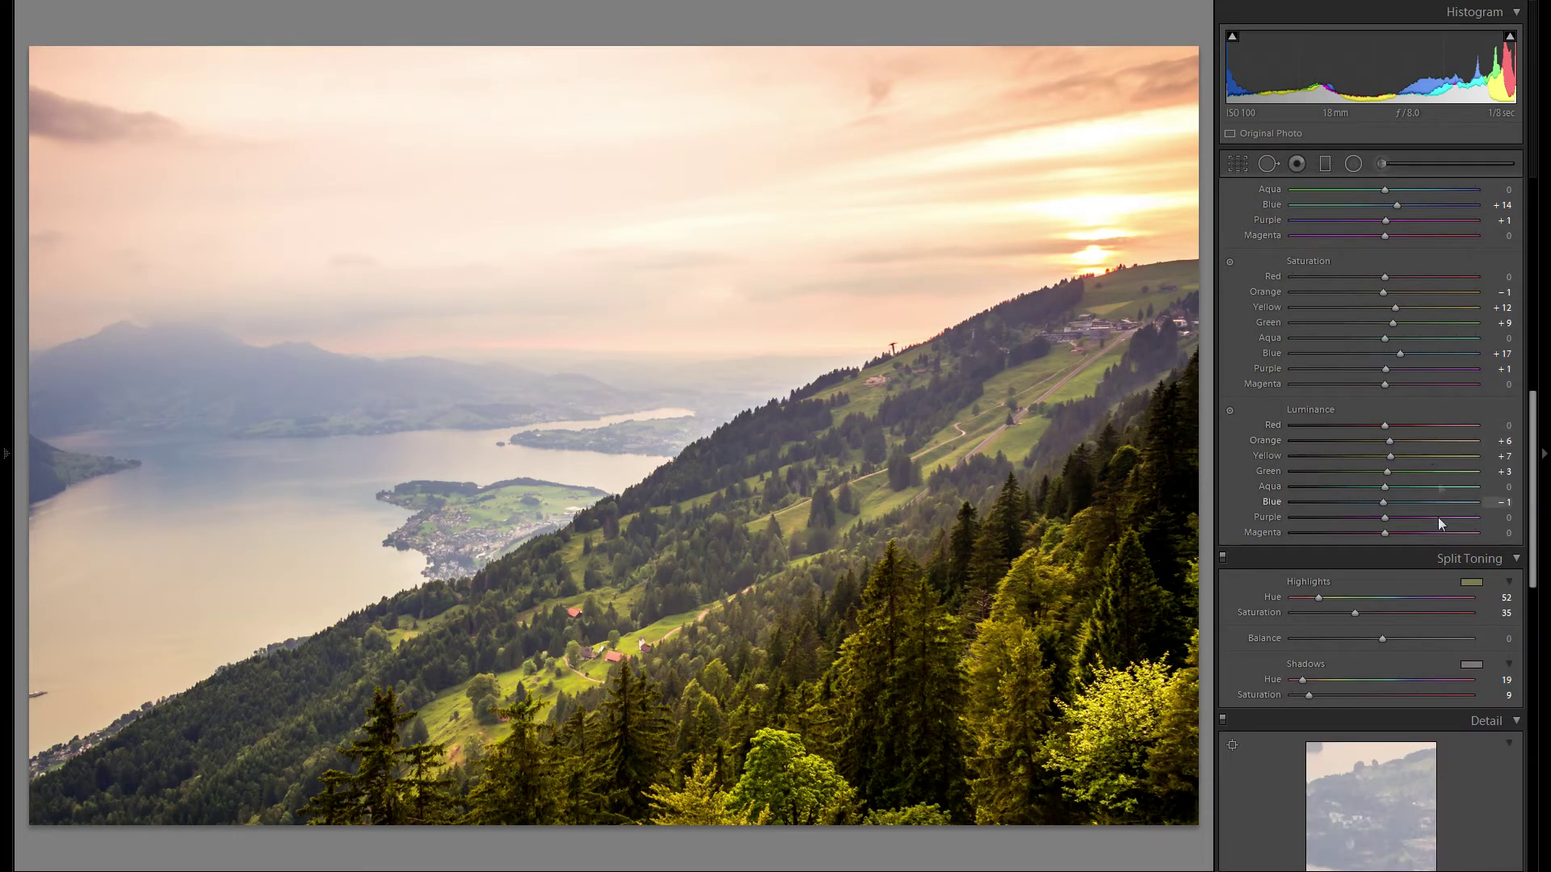
scroll(1438, 526, "up", 8)
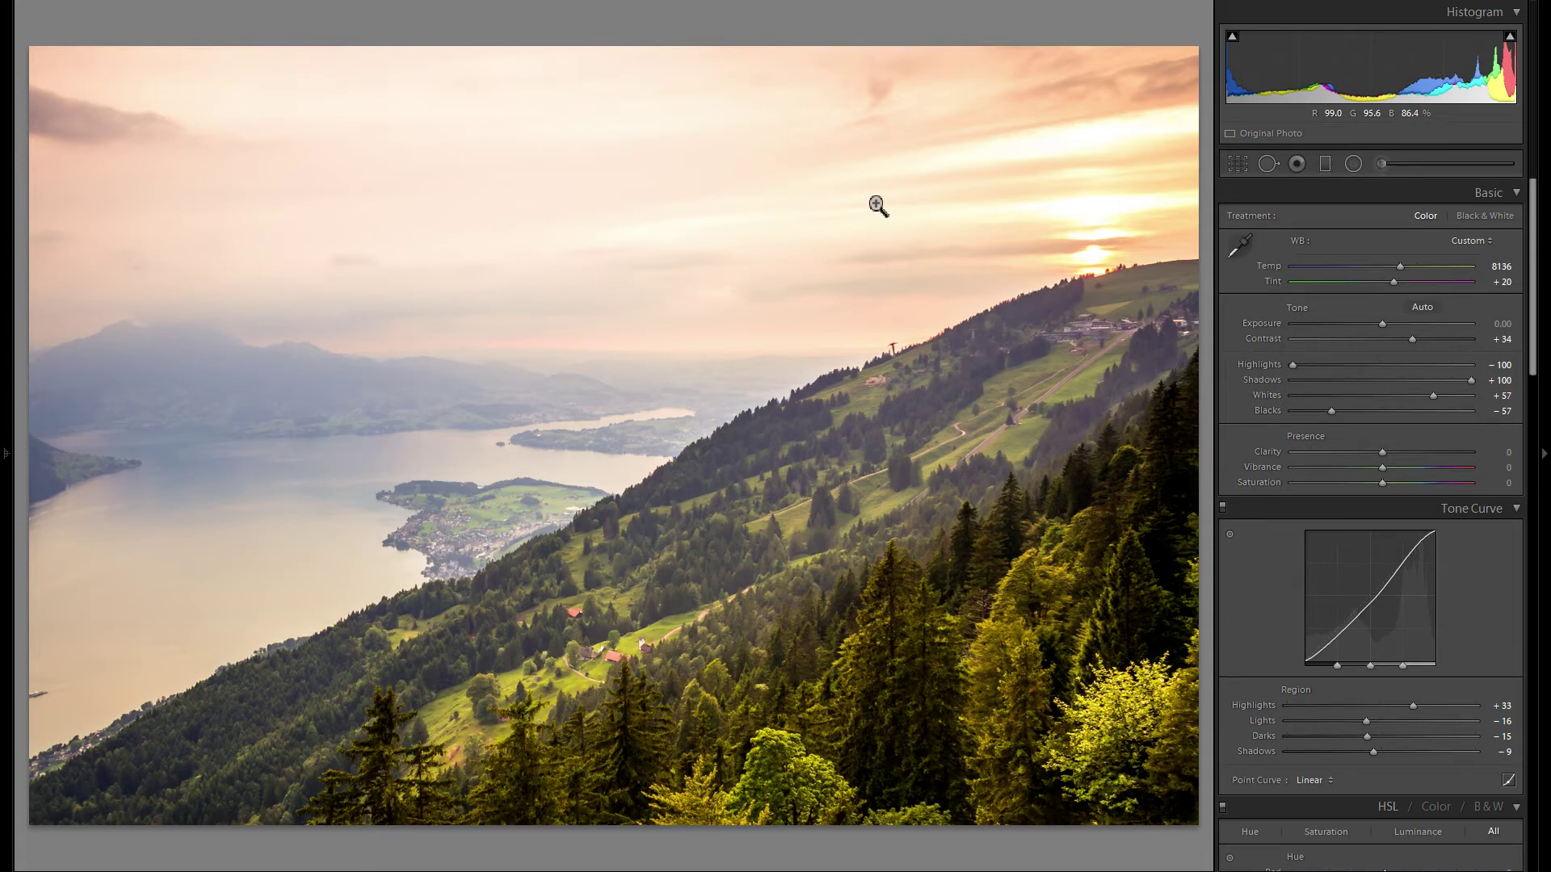
- Add a blue-tinted graduated filter at about -20 Temp over the upper-left sky and mountains
left_click(1326, 163)
double_click(1258, 353)
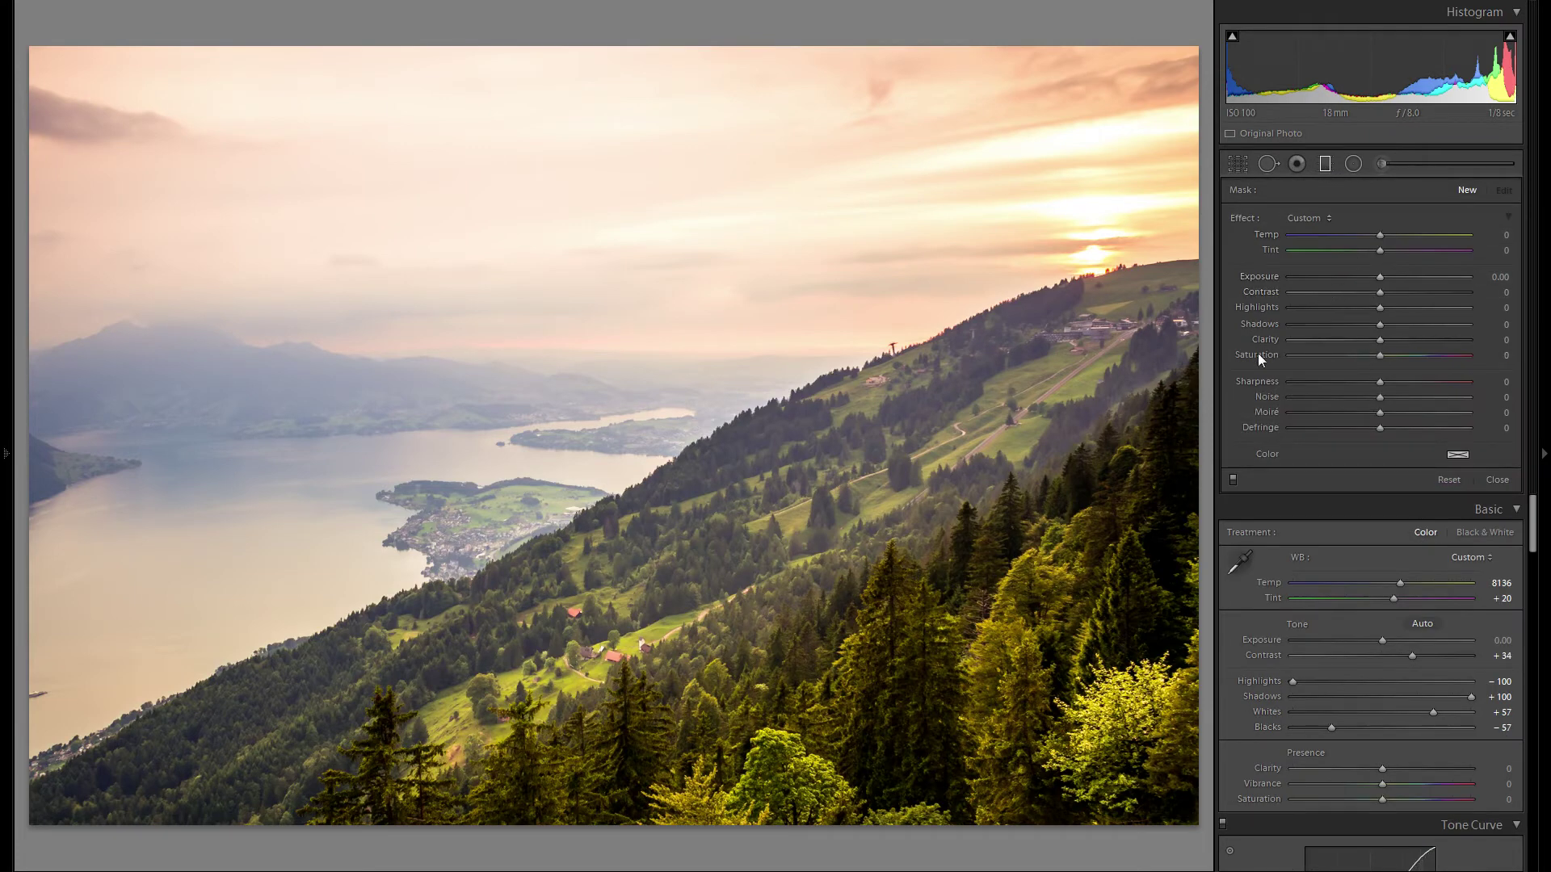
left_click_drag(1373, 231, 1362, 235)
left_click(1458, 454)
left_click_drag(446, 348, 494, 566)
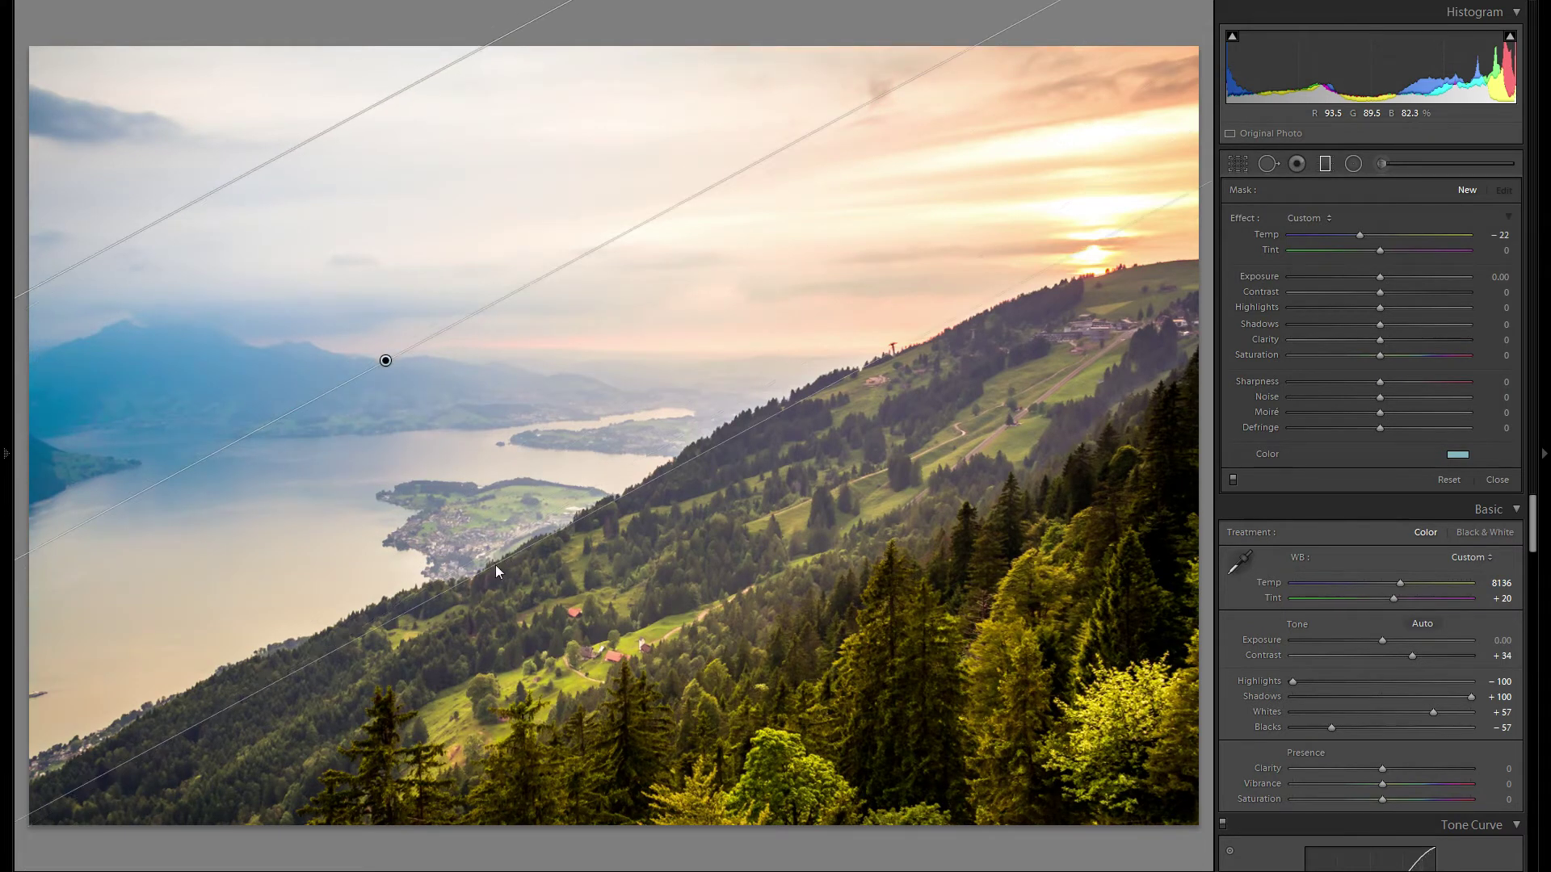
left_click_drag(386, 362, 440, 419)
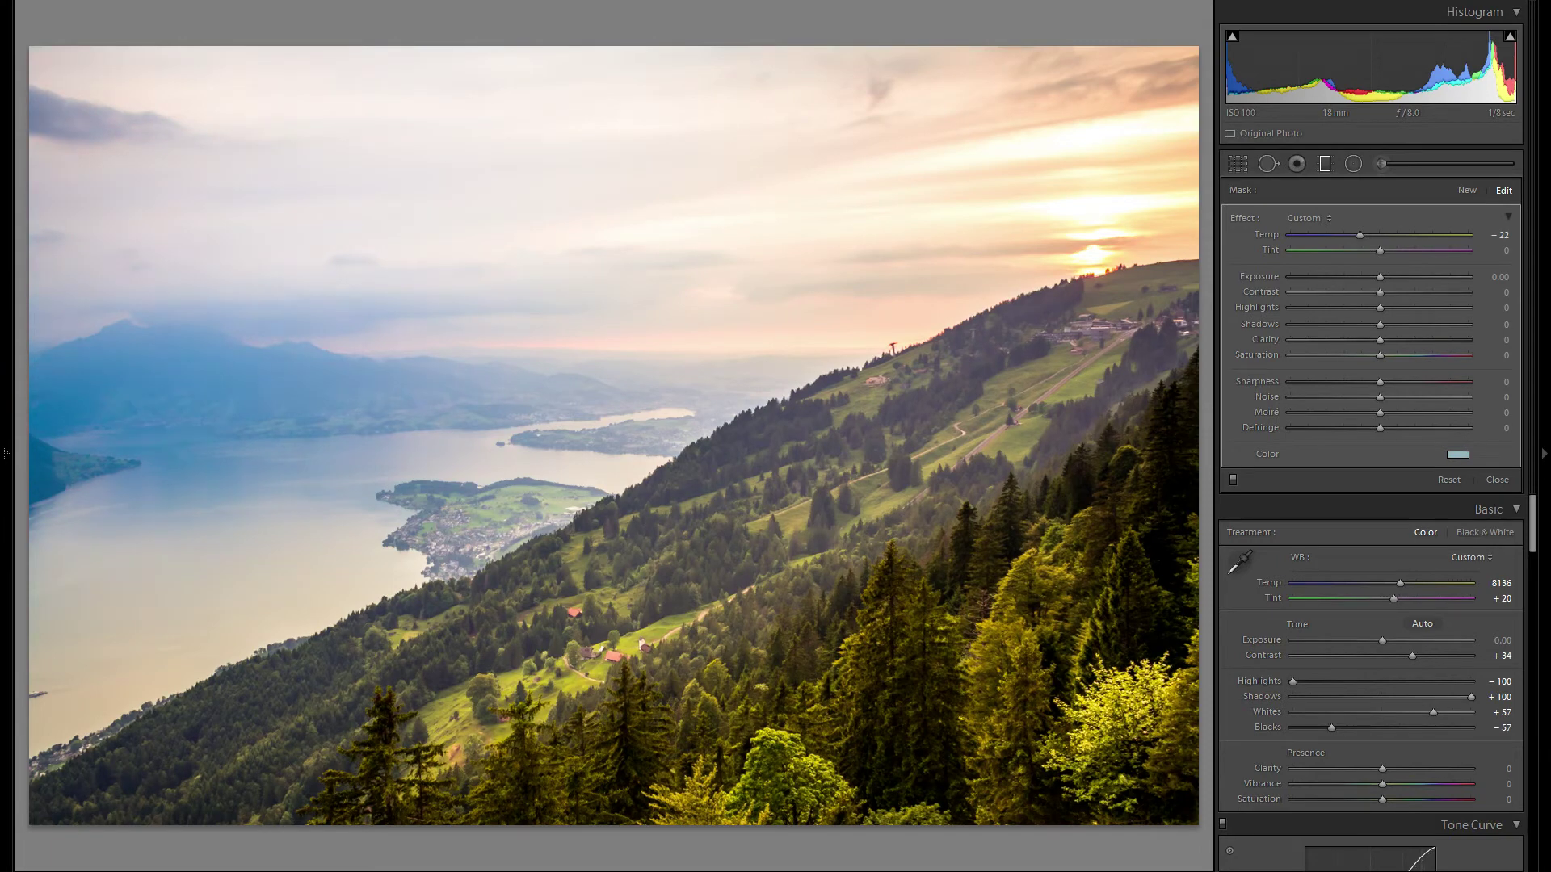
left_click_drag(1360, 235, 1365, 235)
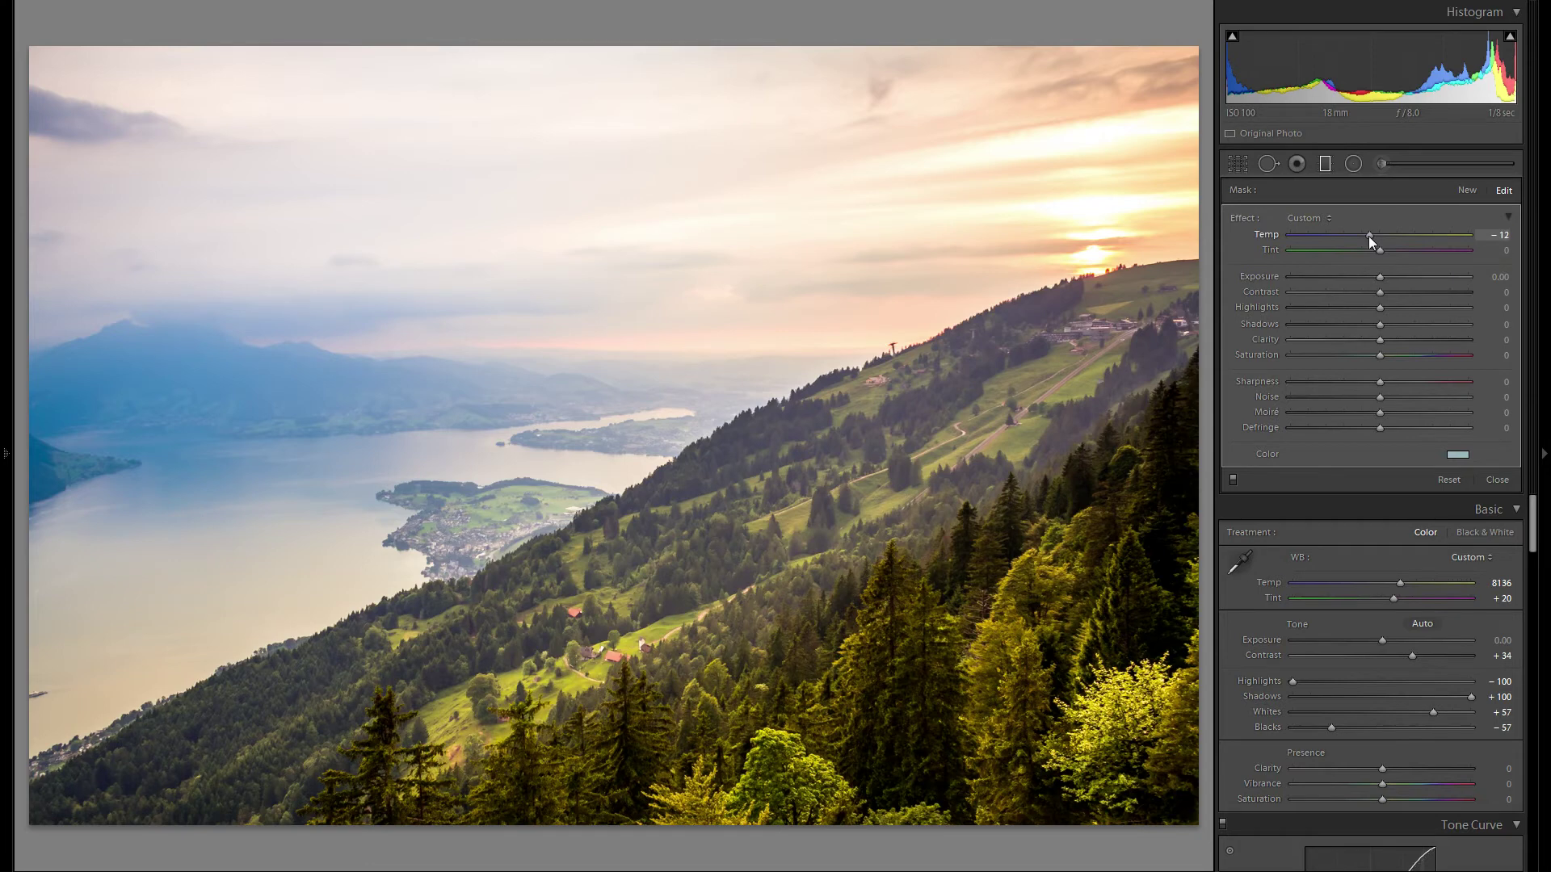
left_click_drag(1368, 235, 1370, 236)
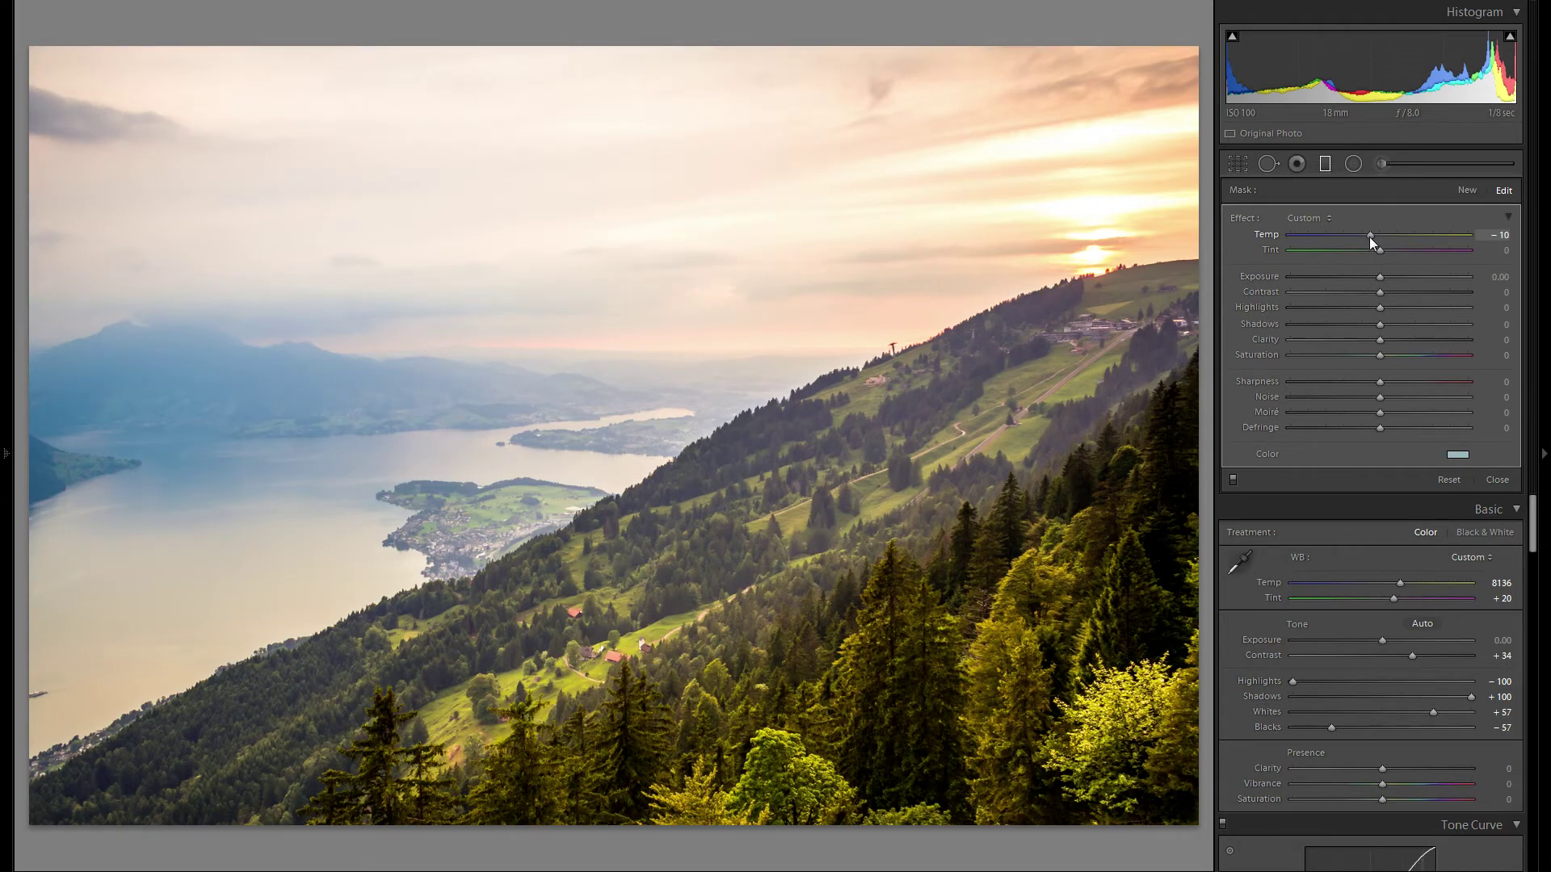
- Draw a new gradient tilted across the upper-left sky with Temp -14 and close the tool
left_click(1471, 187)
left_click_drag(291, 146, 405, 428)
left_click(336, 259)
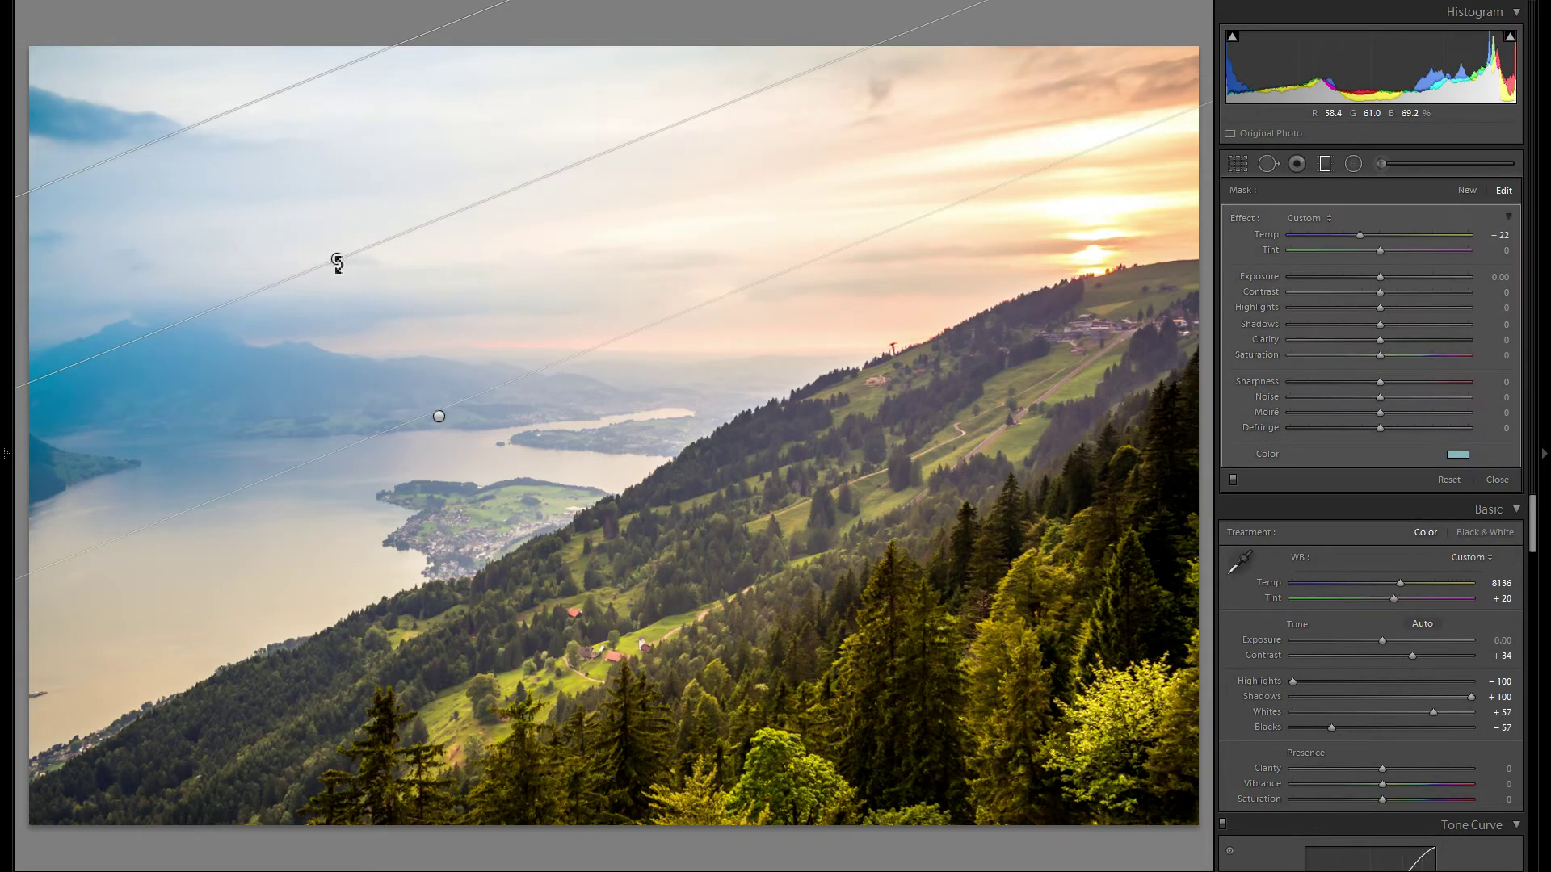
left_click_drag(336, 259, 284, 177)
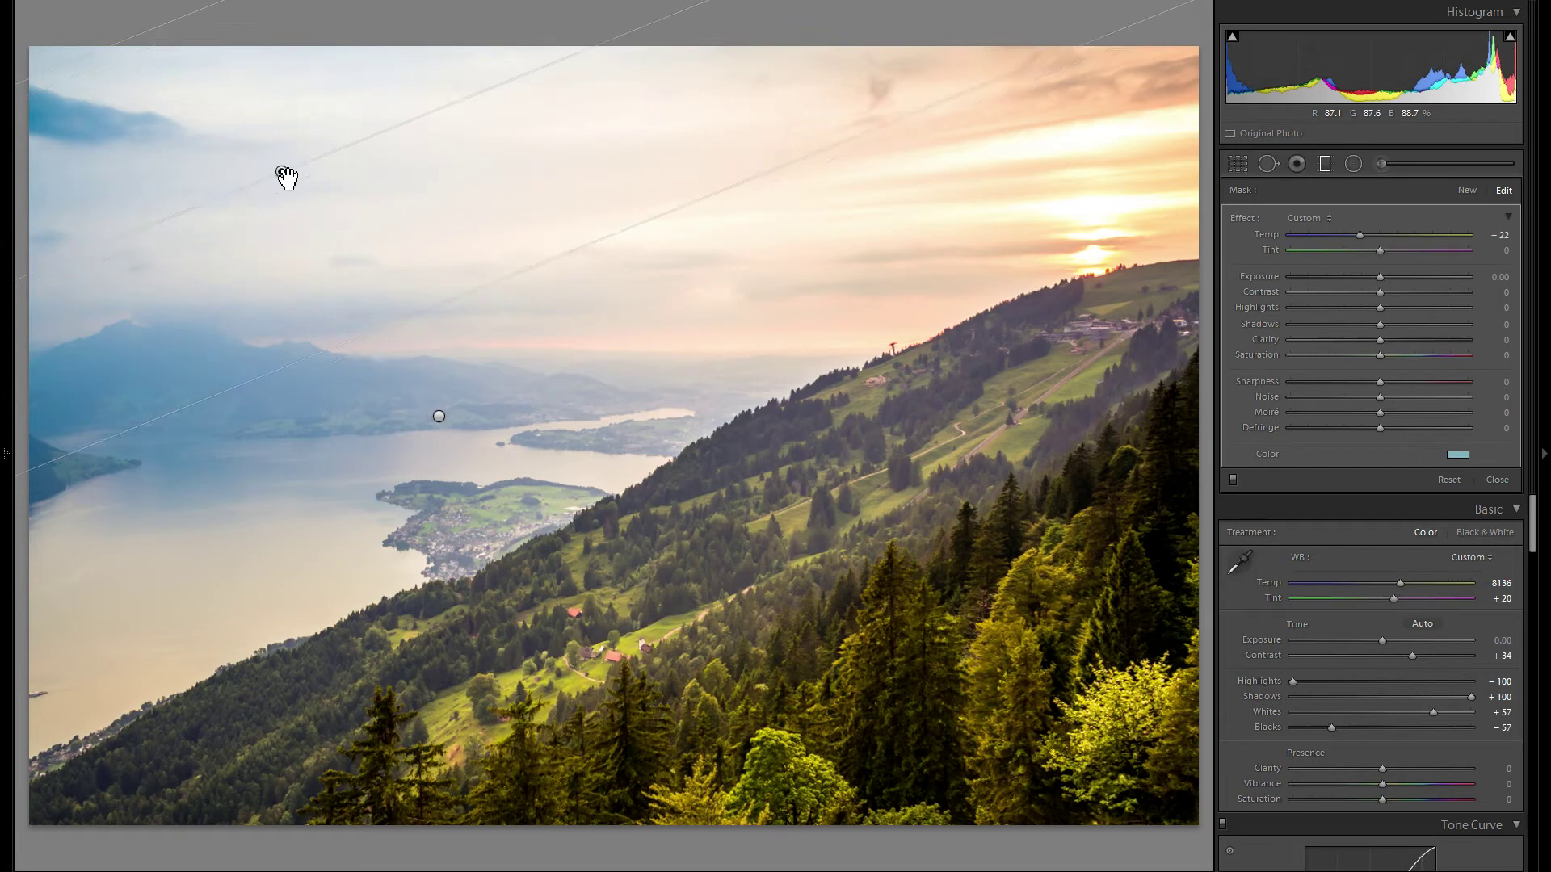
left_click_drag(1360, 235, 1365, 238)
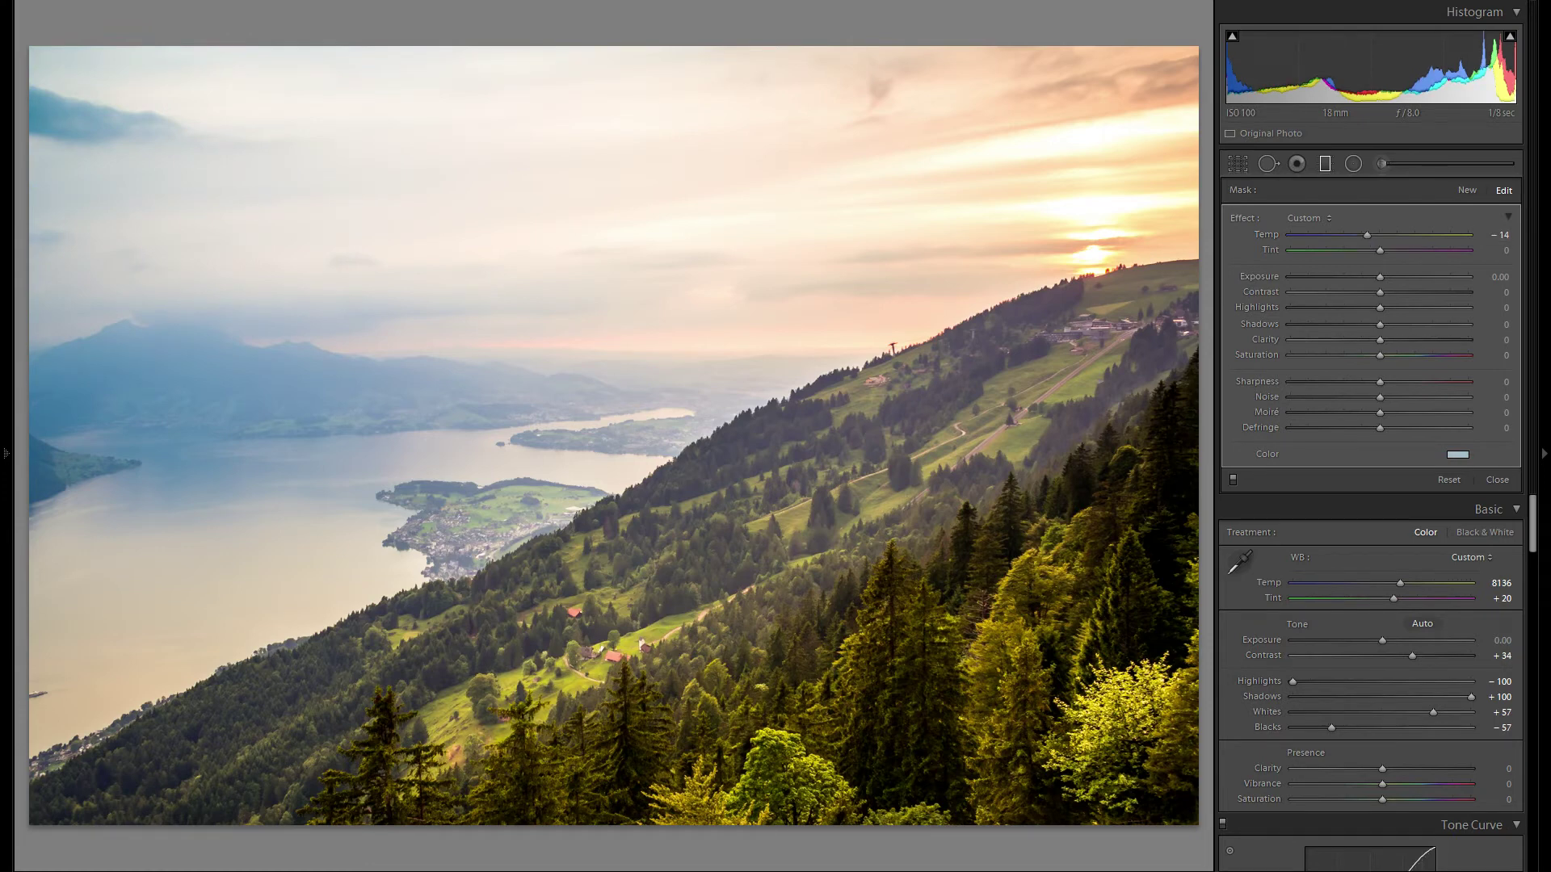
key("m")
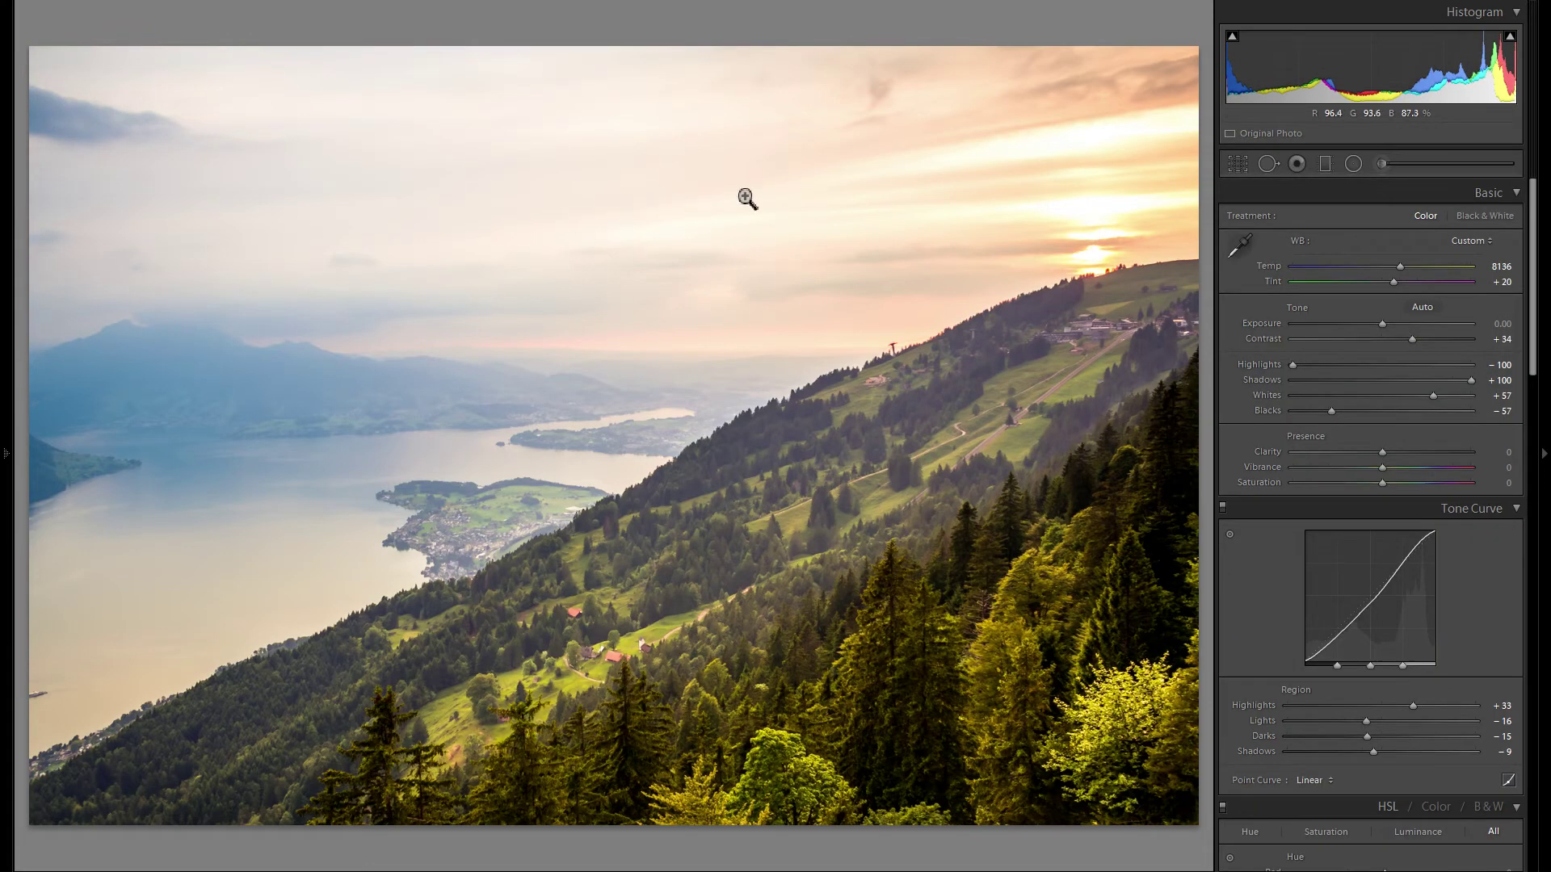
- Draw a large radial filter ellipse and move it onto the setting sun
left_click(1357, 167)
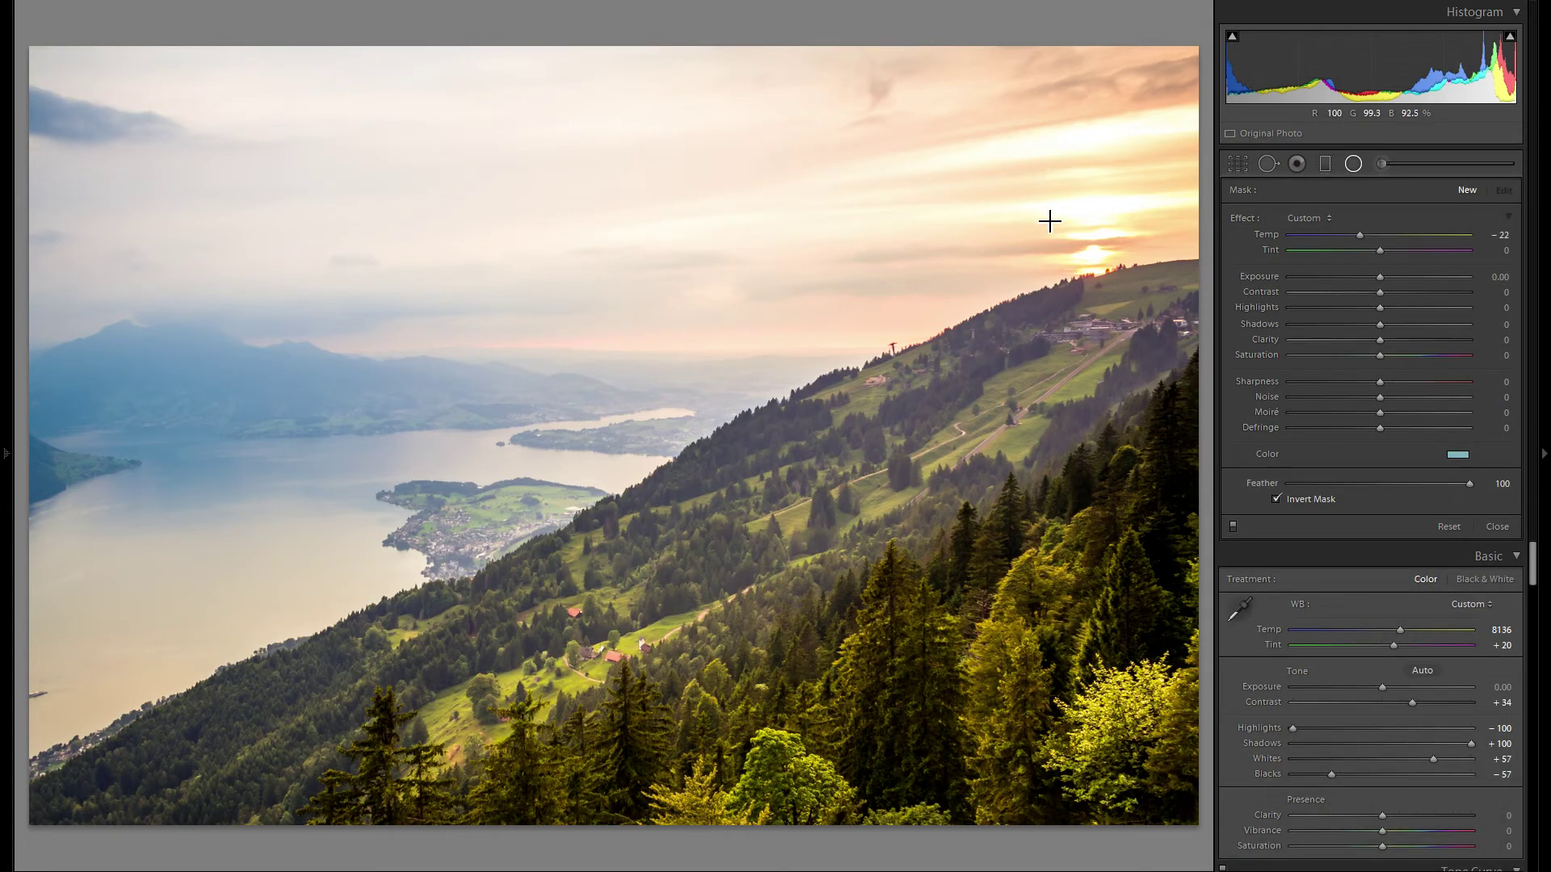
mouse_move(870, 221)
left_mouse_down()
mouse_move(1271, 277)
mouse_move(1349, 345)
left_mouse_up()
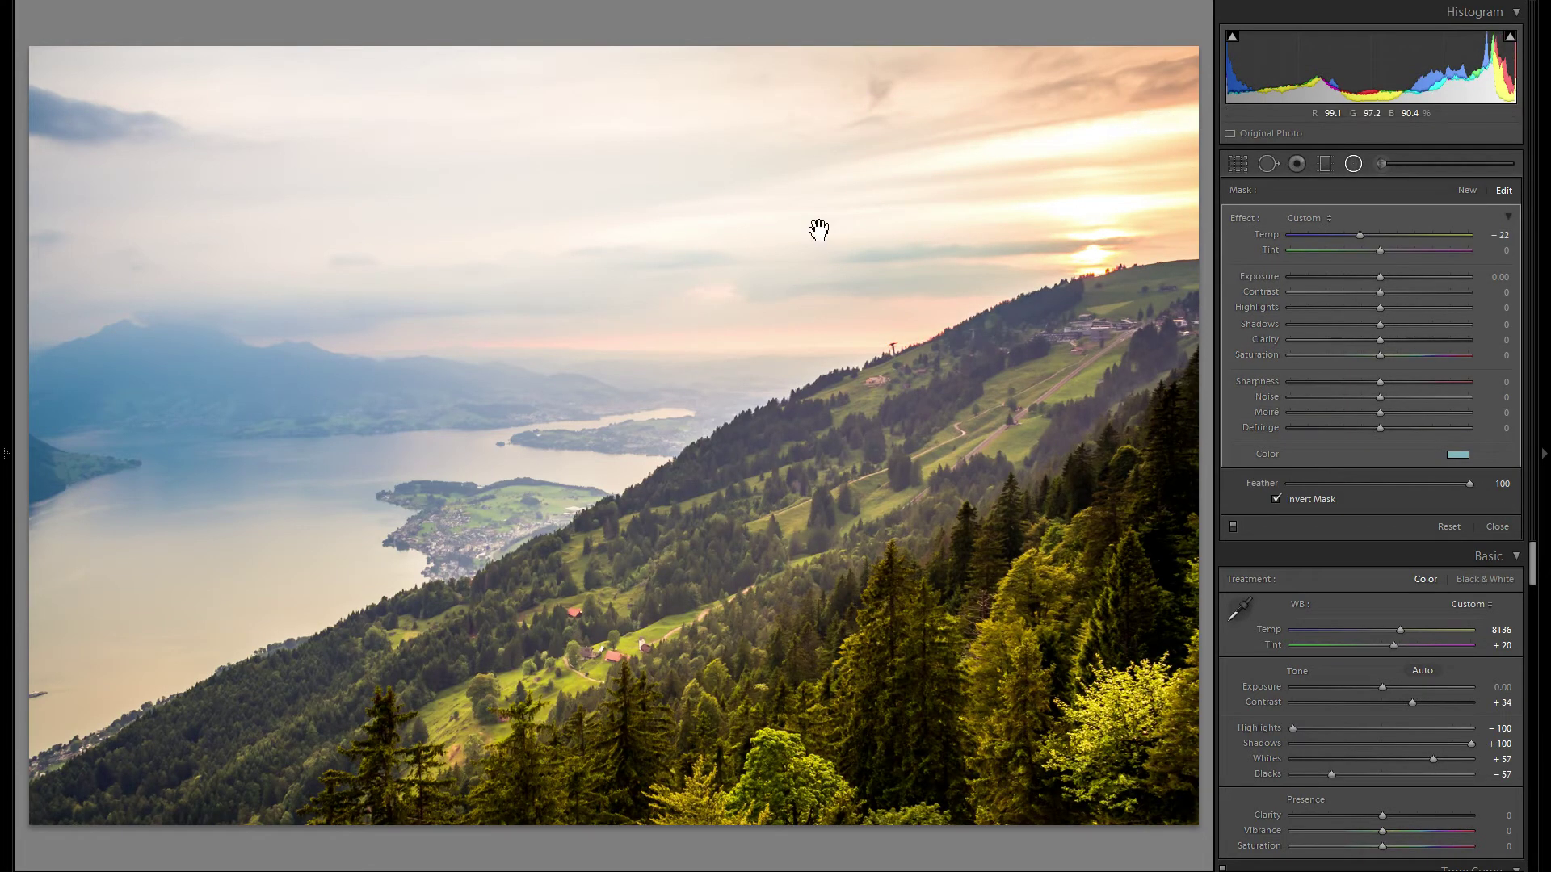
left_click_drag(889, 214, 1096, 240)
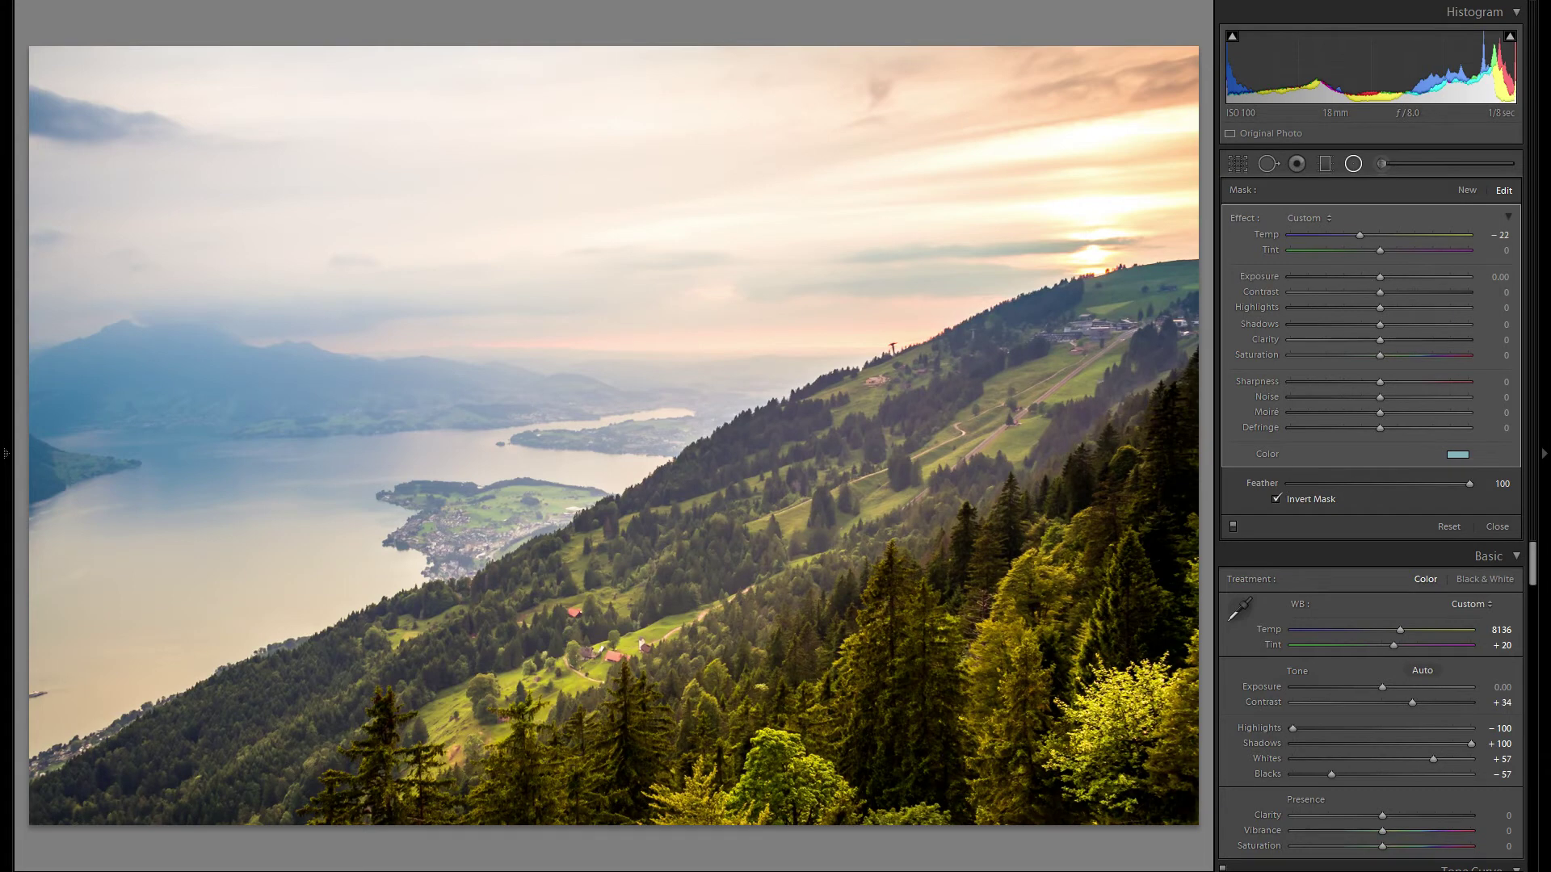
- Give the sun filter a pale orange tint, Temp 0, a lower edge and saturation 4
left_click(1457, 454)
left_click(1458, 454)
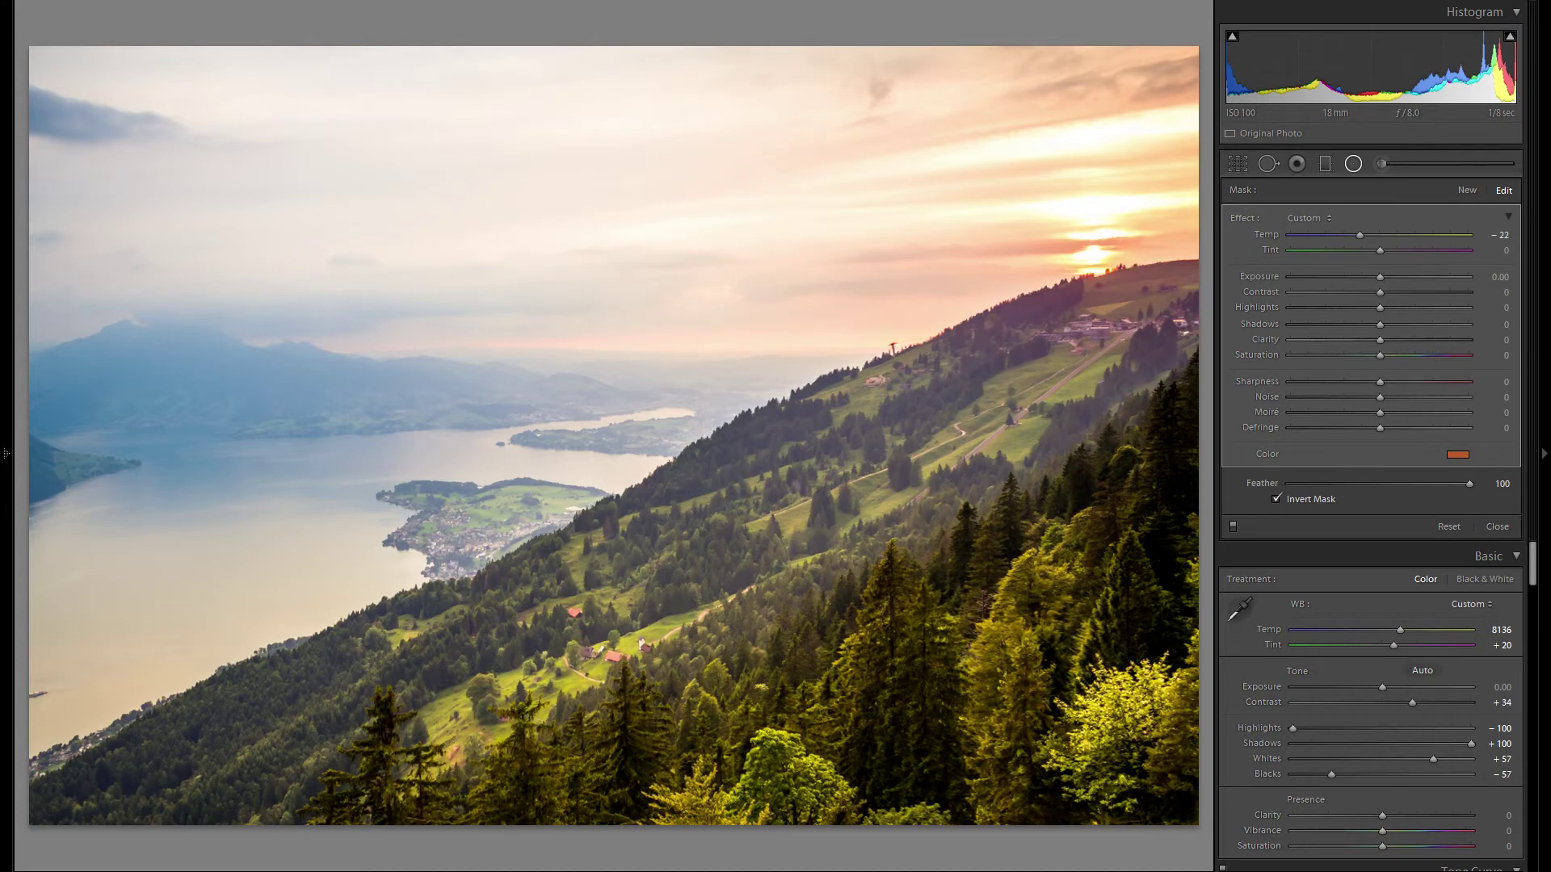
left_click_drag(1389, 517, 1390, 553)
double_click(1266, 234)
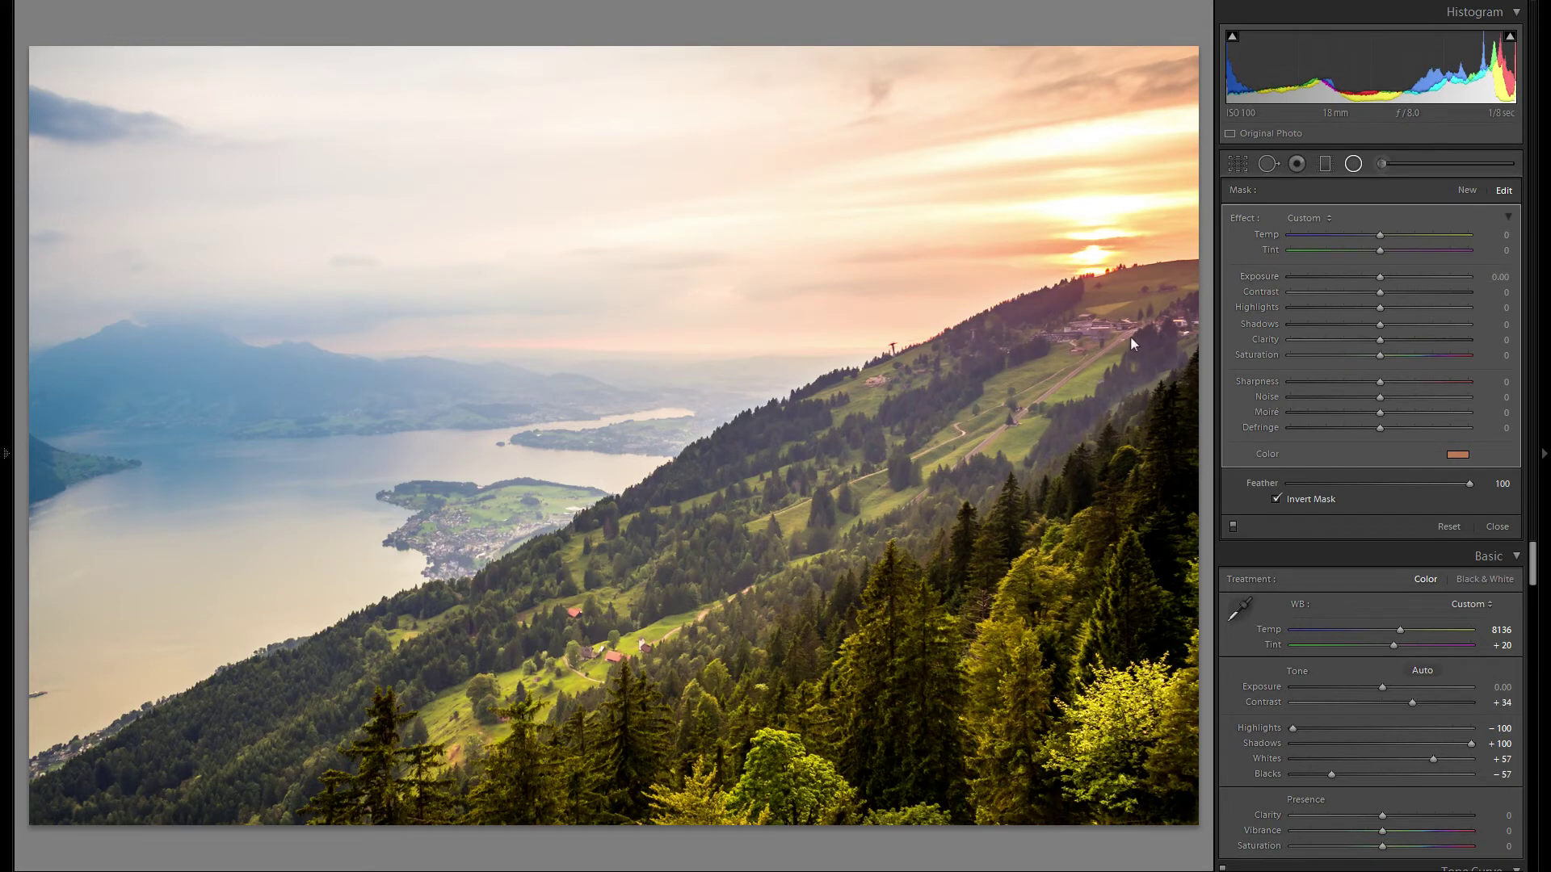
left_click_drag(1086, 367, 1087, 381)
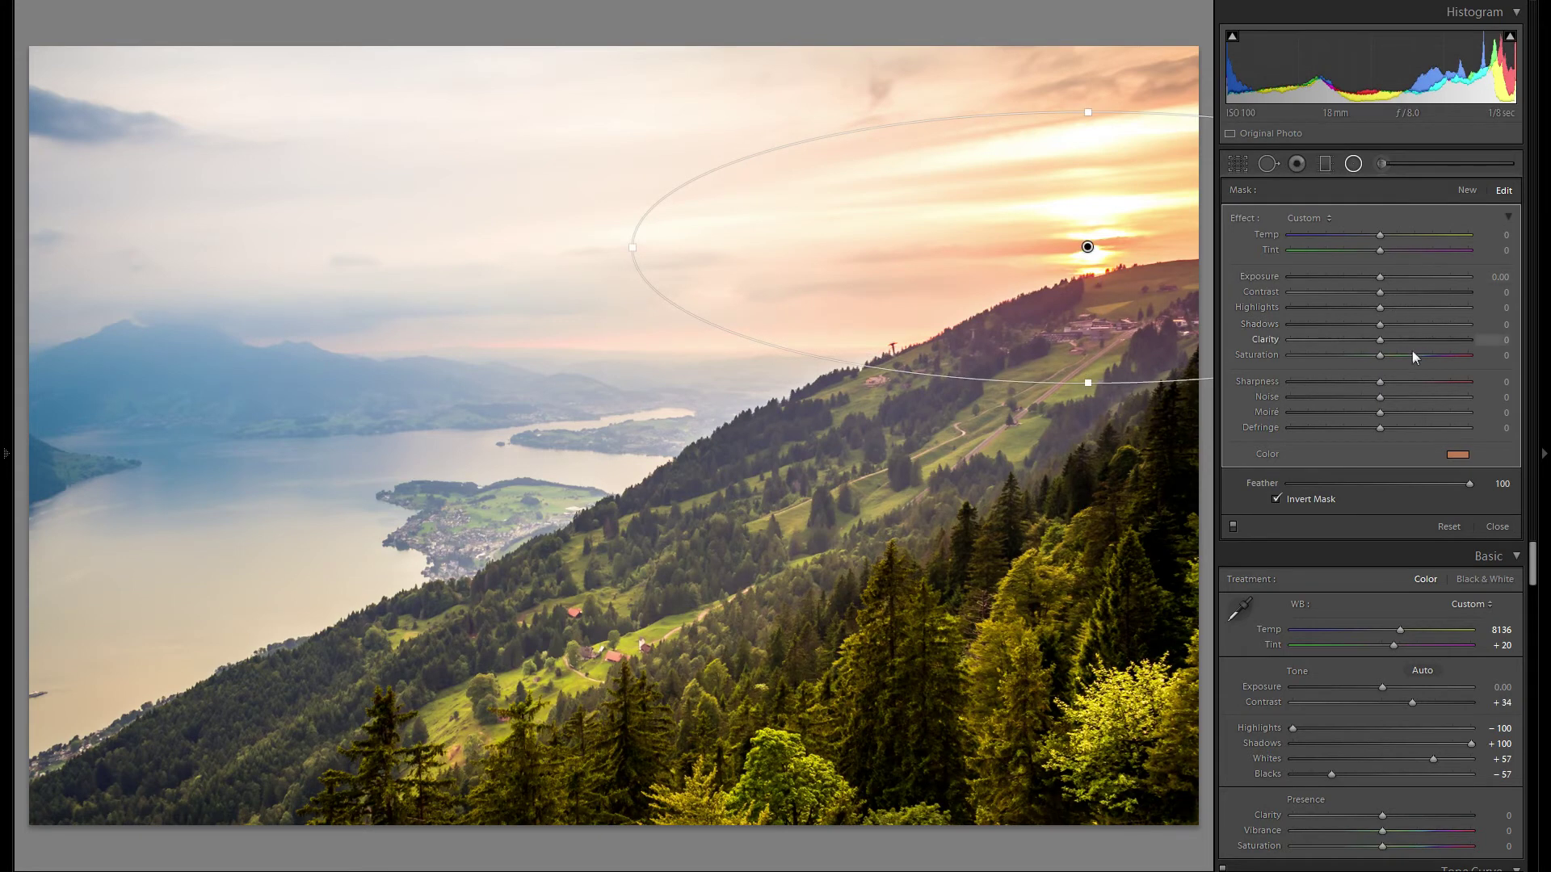
left_click_drag(1357, 357, 1414, 357)
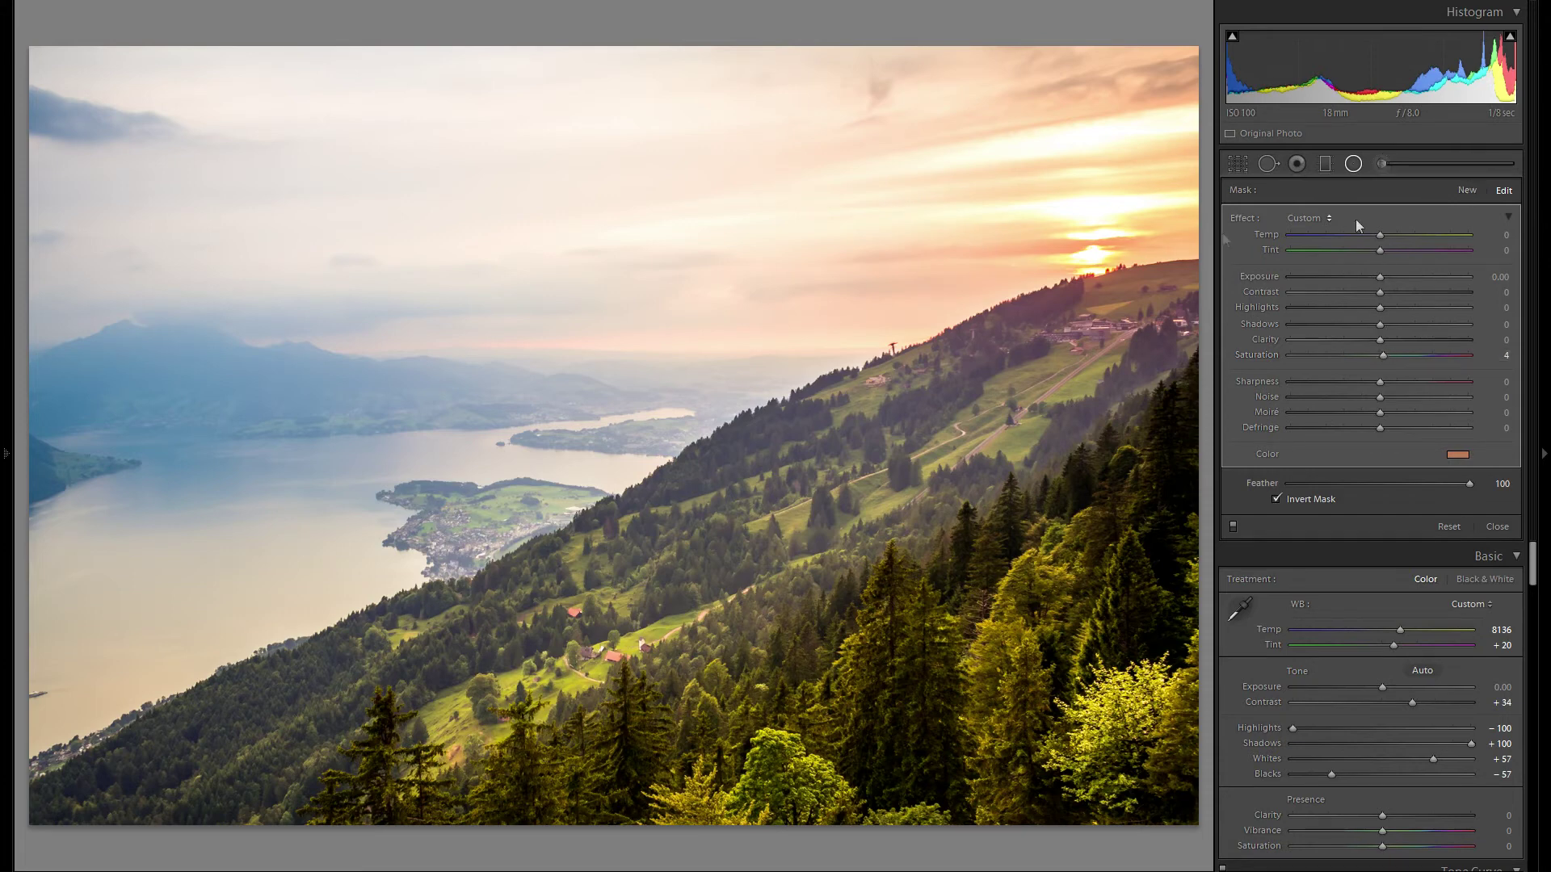
left_click(1462, 189)
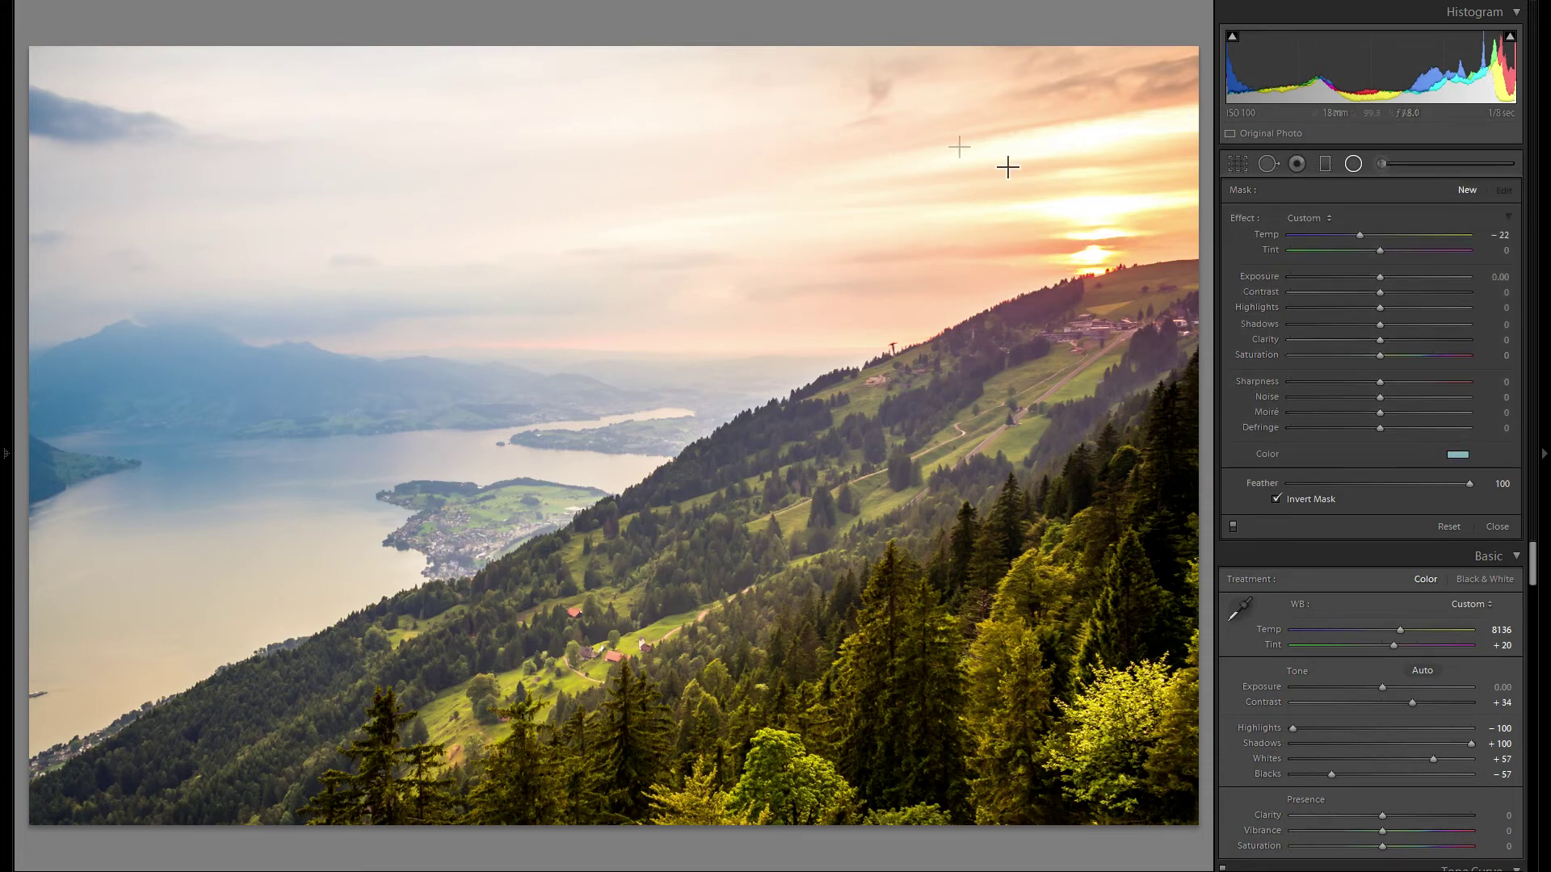
- Draw a second radial filter over the upper-right sky, reset its temperature, then cool it to -15
left_click_drag(904, 87, 1392, 234)
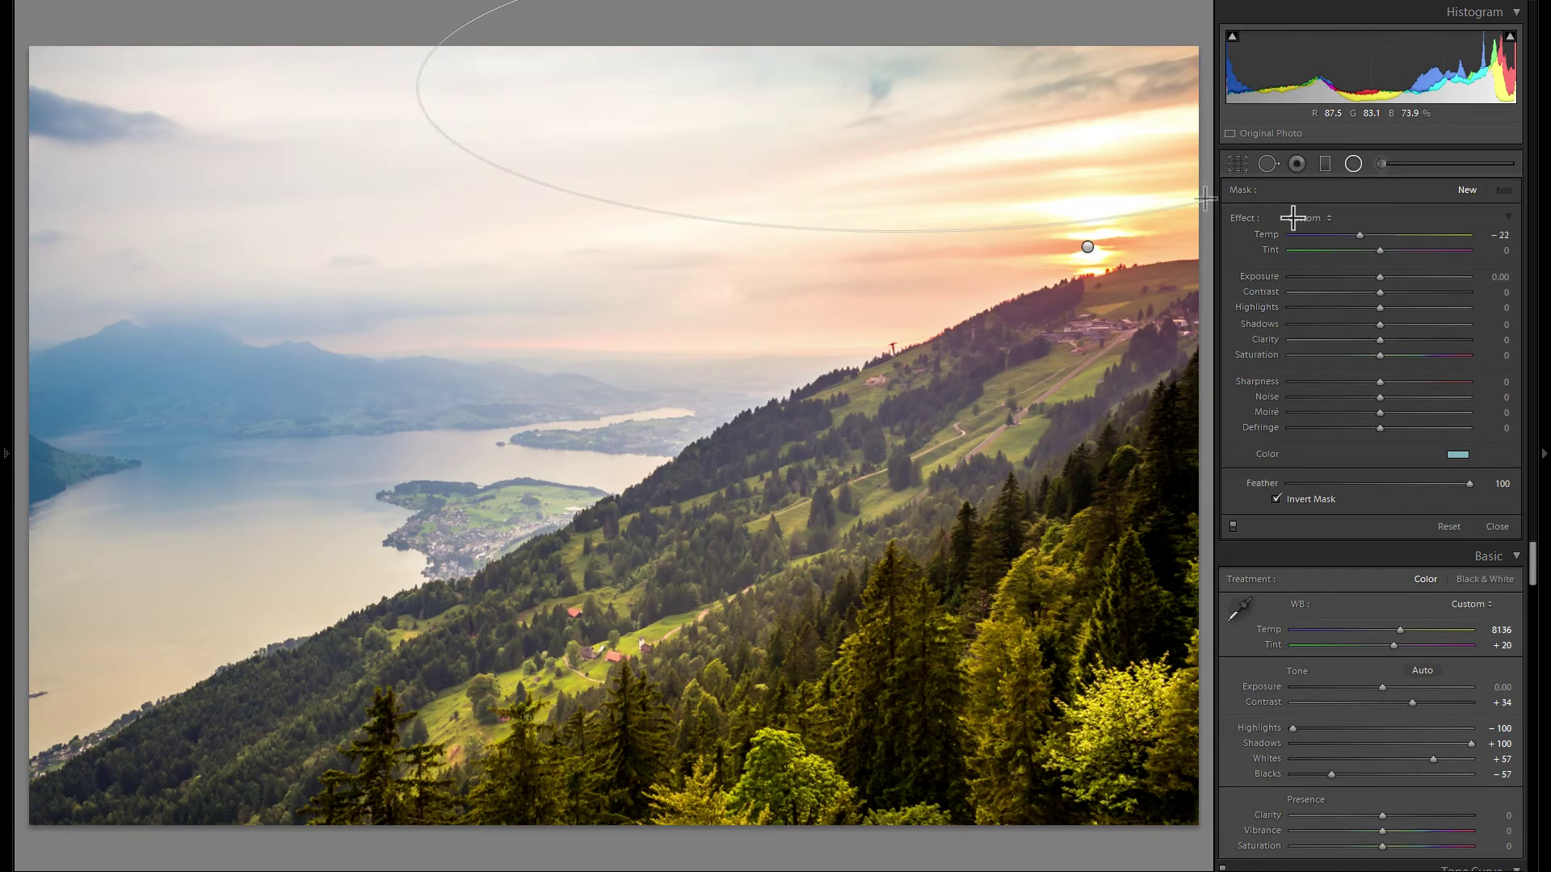
left_click_drag(932, 118, 1070, 139)
double_click(1276, 230)
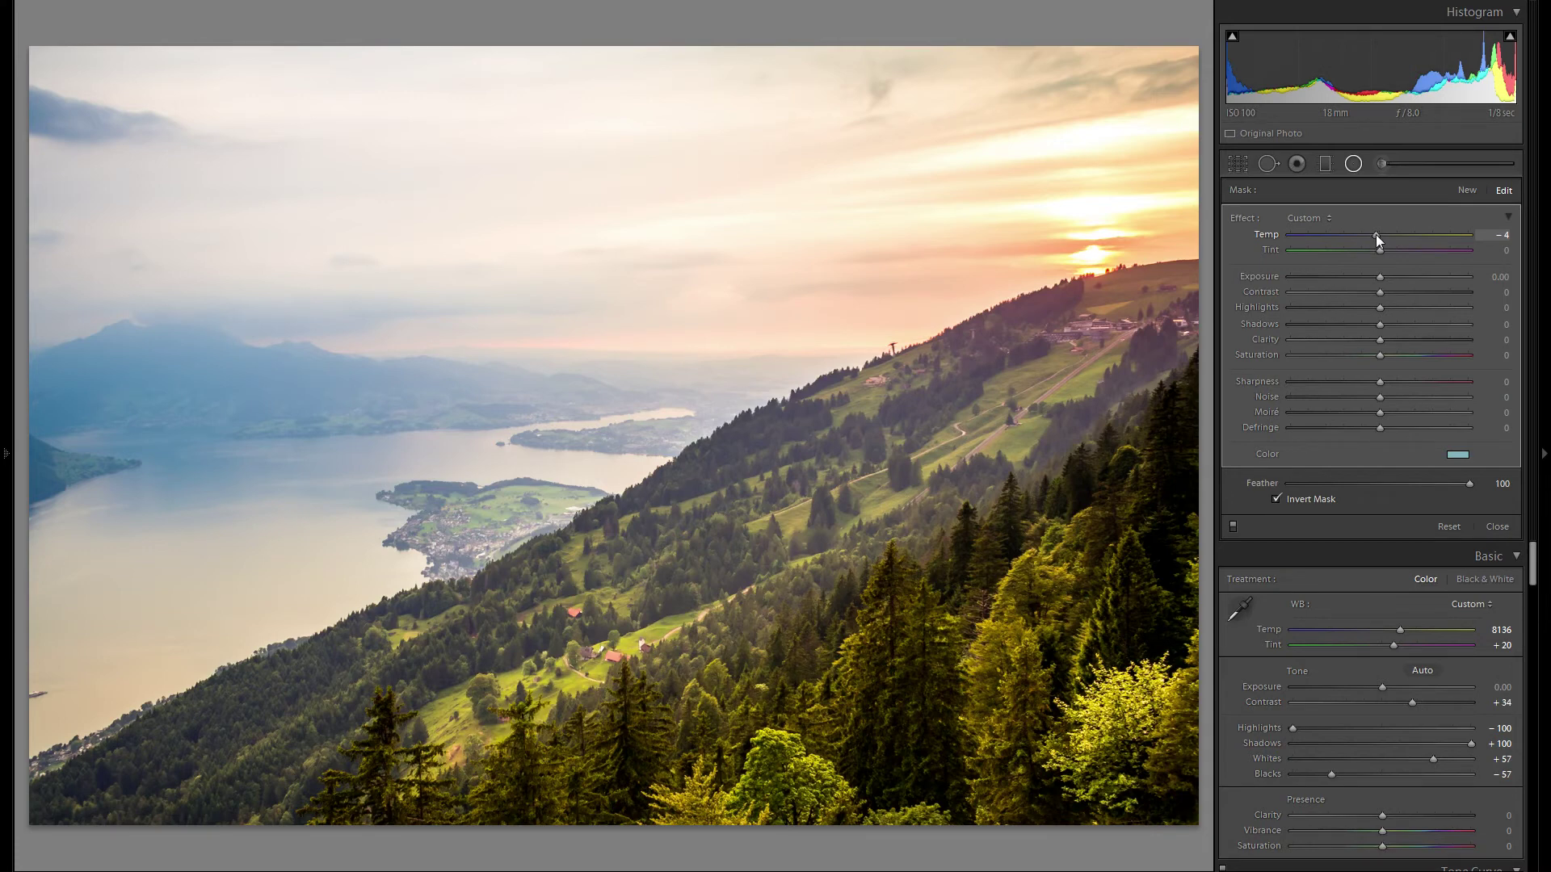
left_click_drag(1374, 234, 1366, 234)
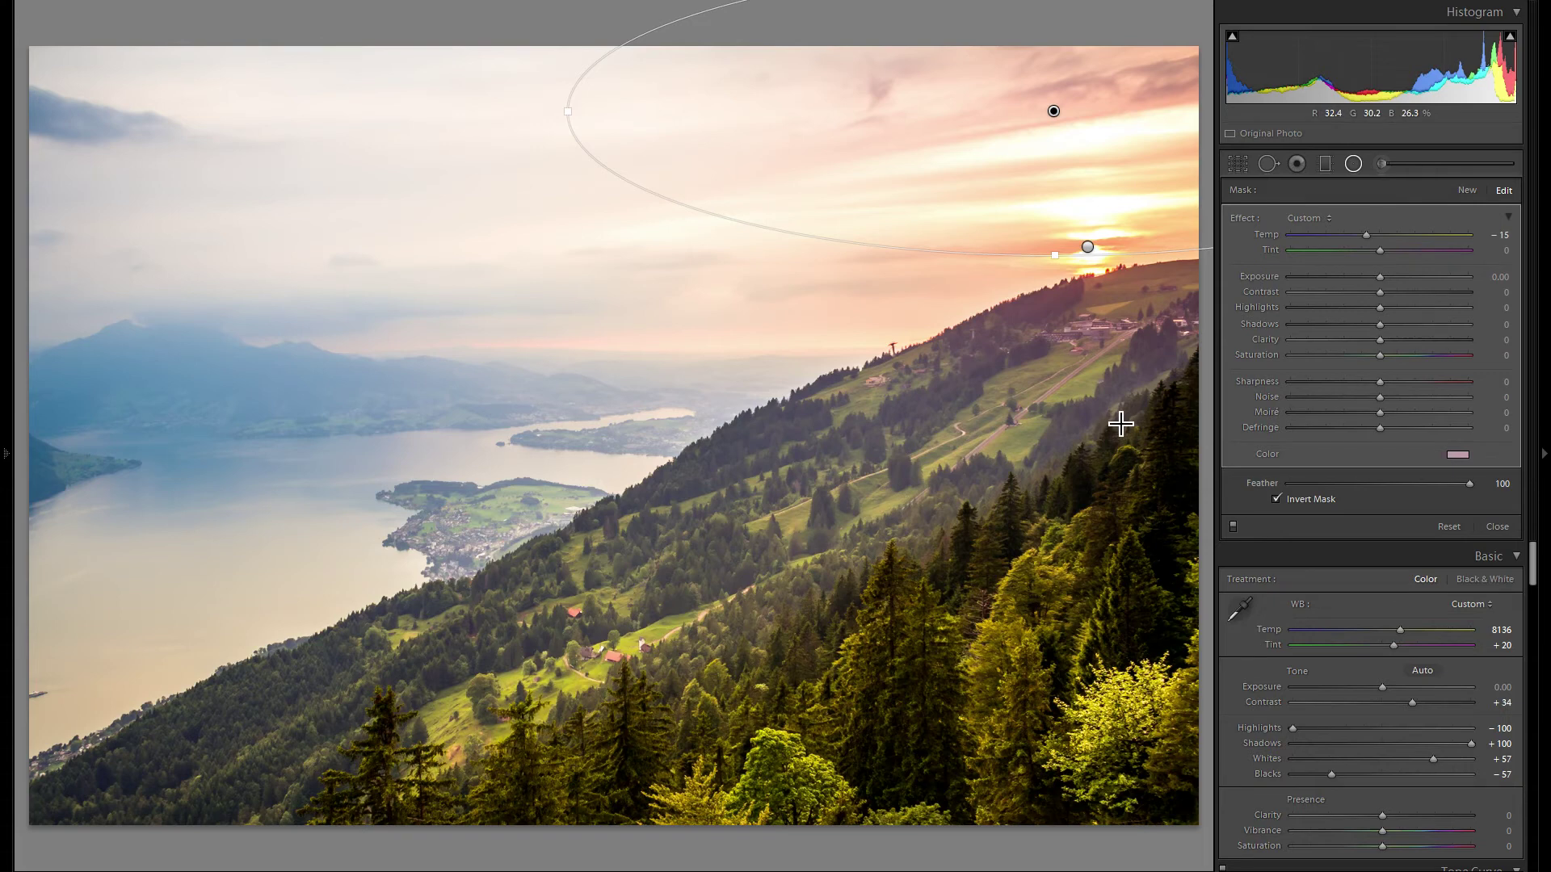
left_click(1325, 165)
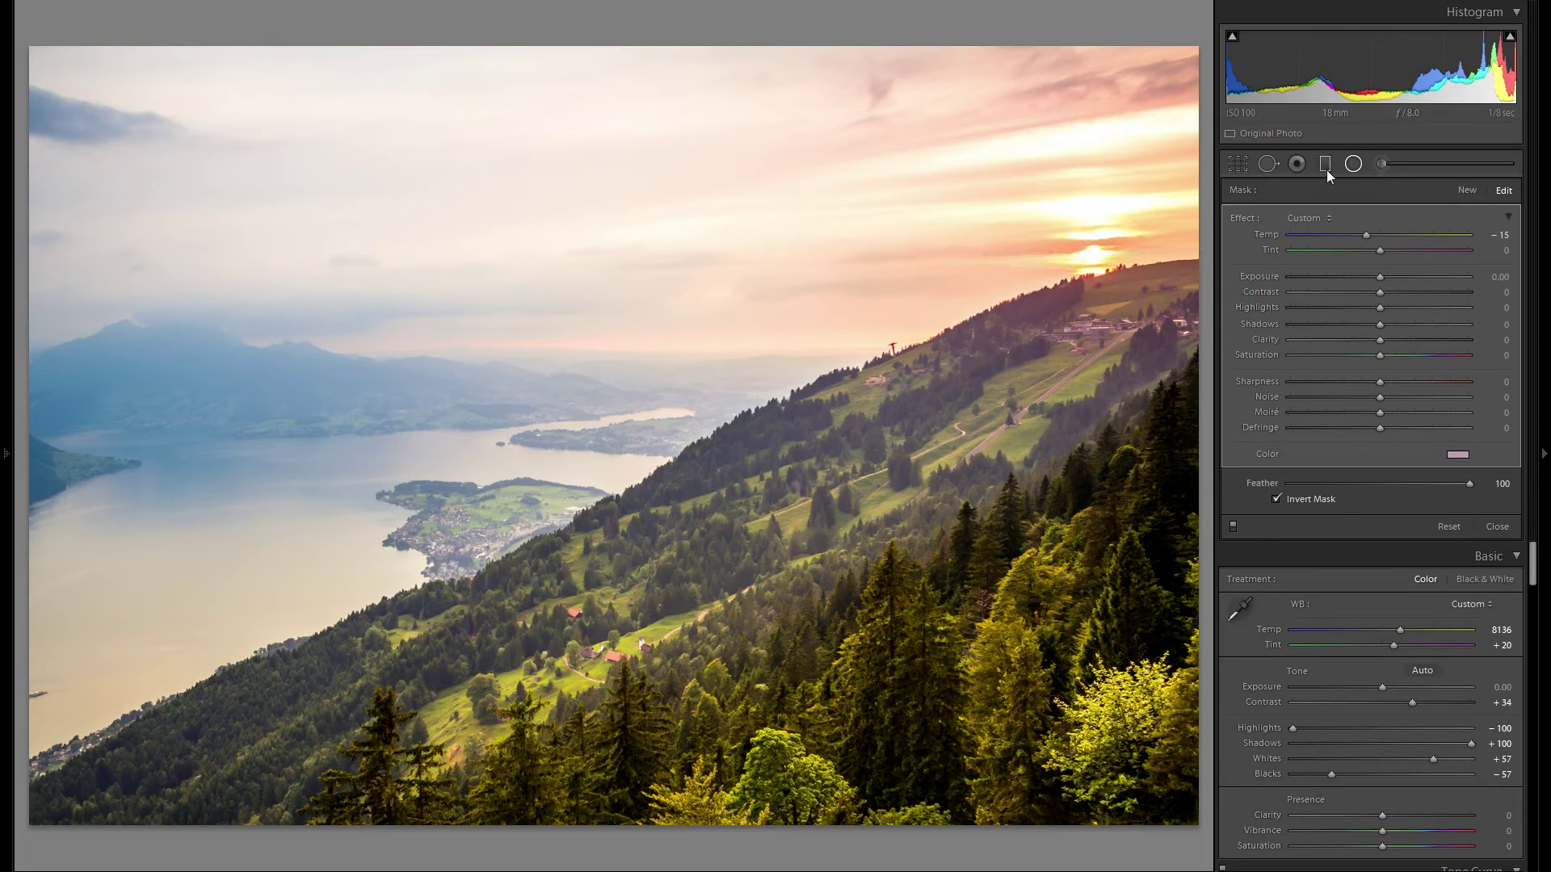
- Draw a graduated filter over the sky with neutral temperature, no colour tint and exposure -0.05
mouse_move(604, 301)
left_mouse_down()
mouse_move(623, 461)
mouse_move(644, 459)
left_mouse_up()
double_click(1266, 234)
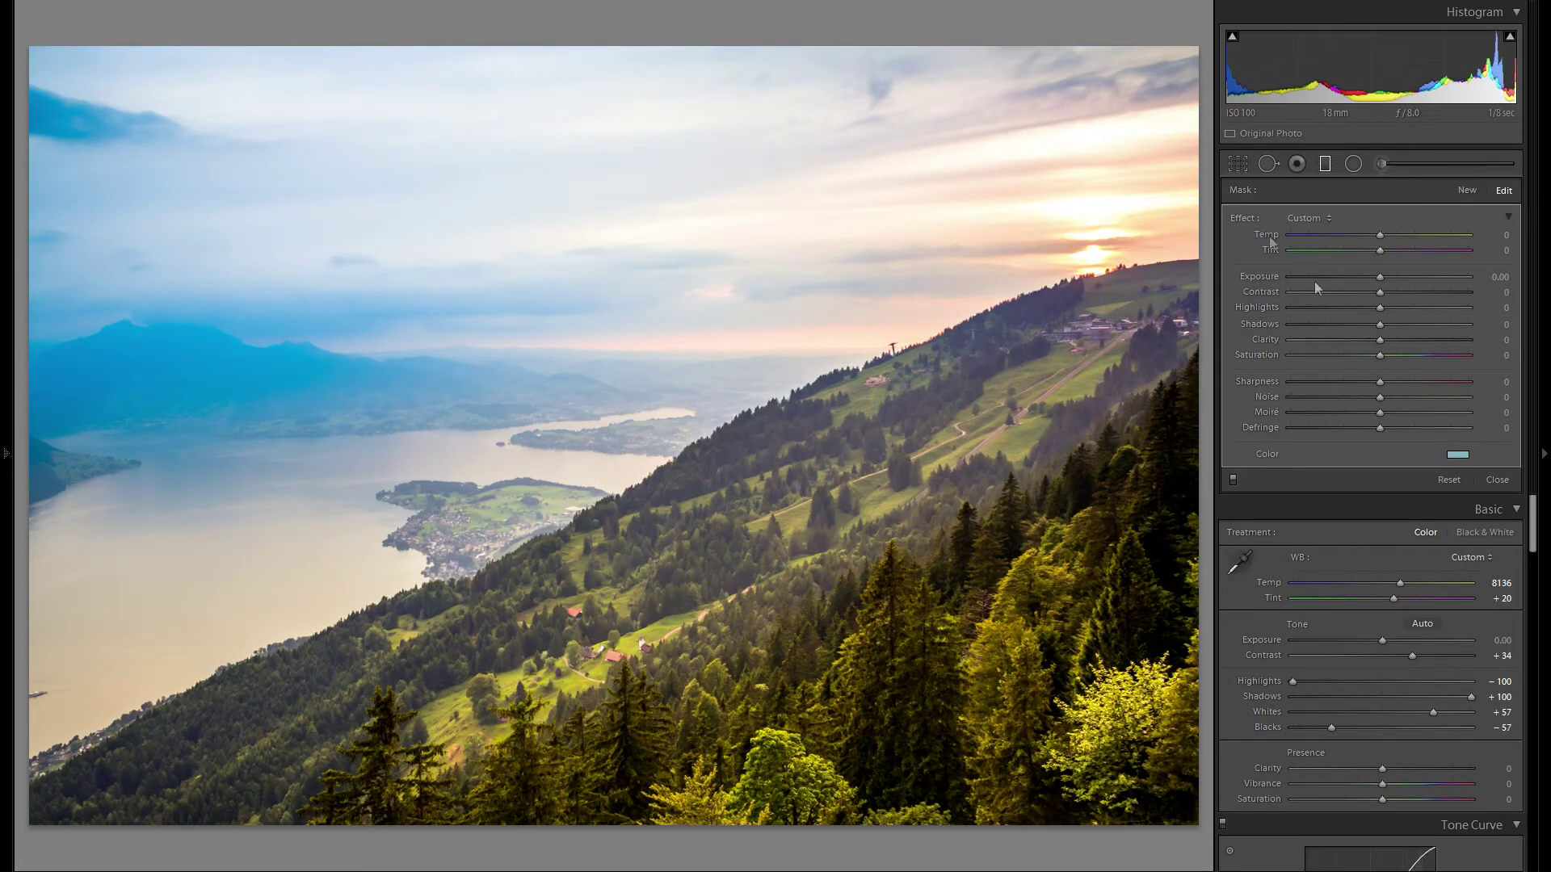
double_click(1457, 455)
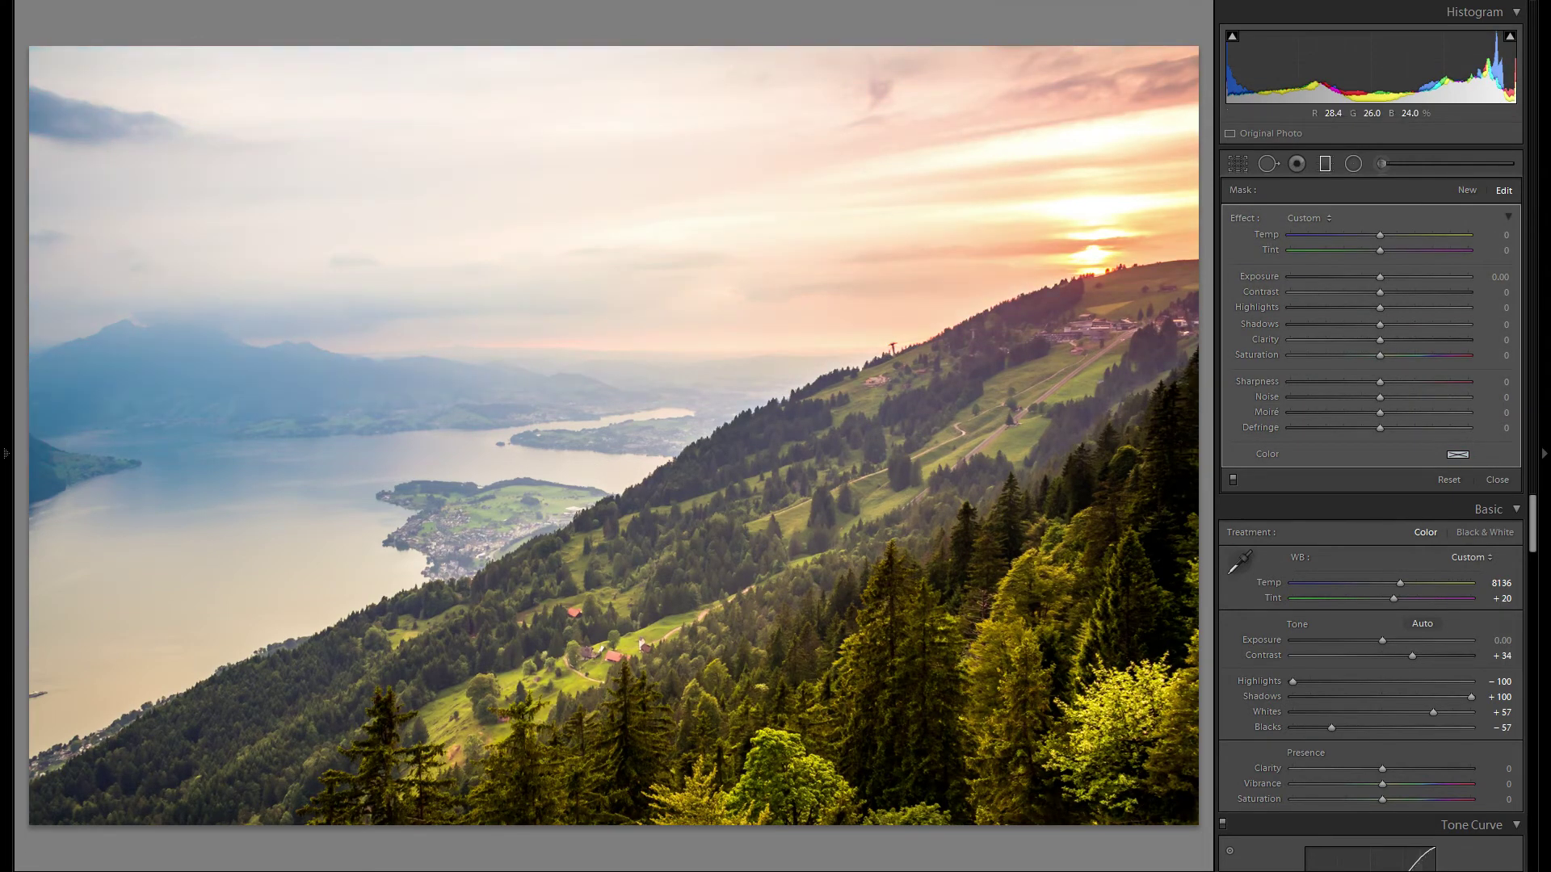
left_click_drag(1384, 276, 1377, 276)
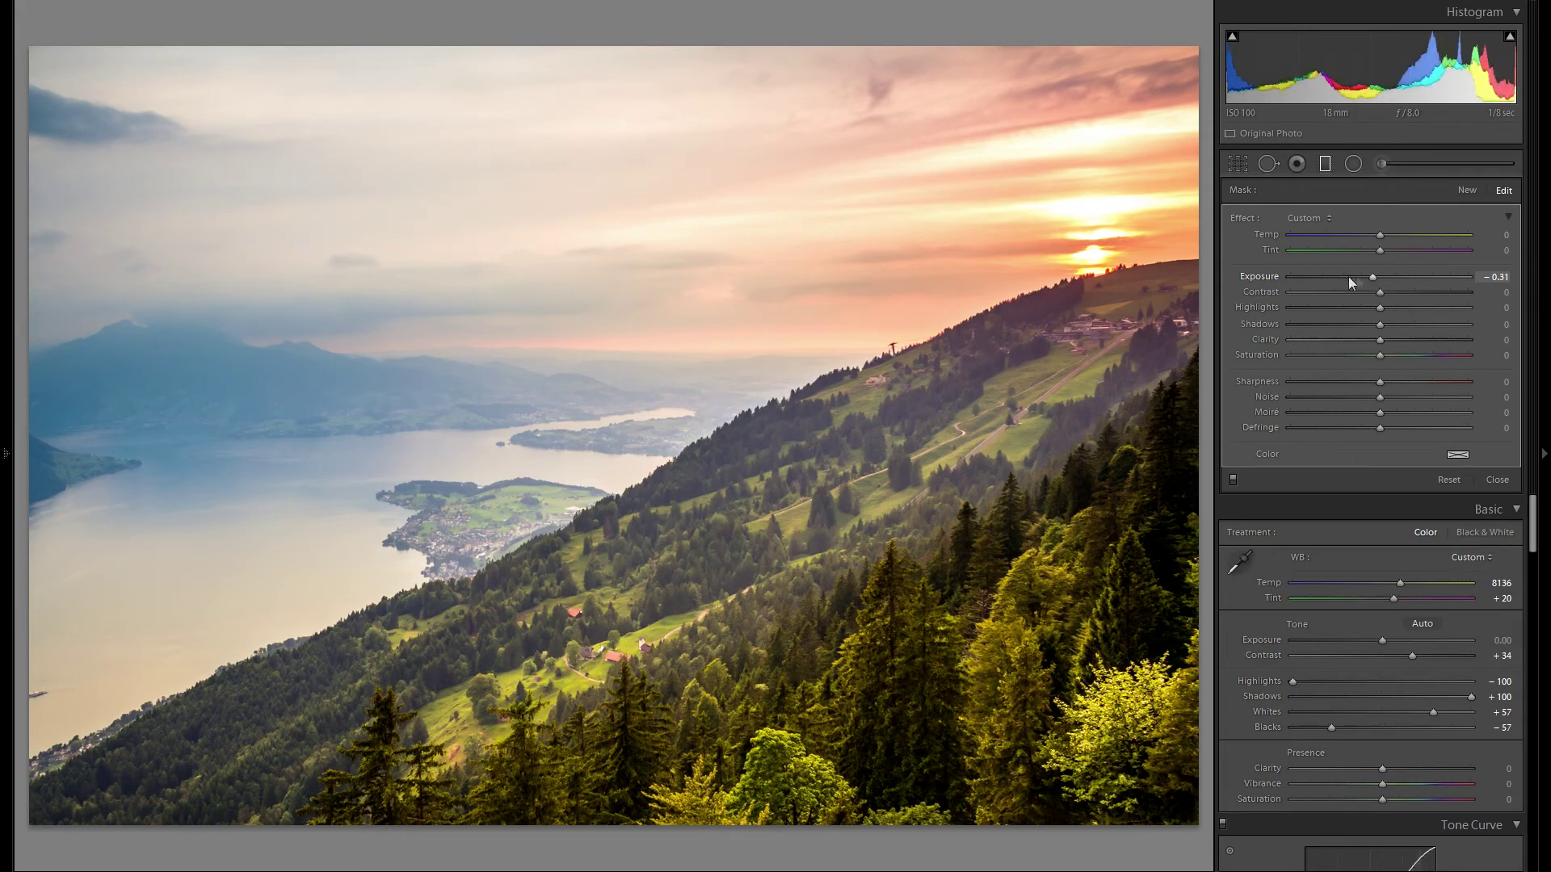
double_click(1261, 276)
left_click_drag(1380, 278, 1378, 276)
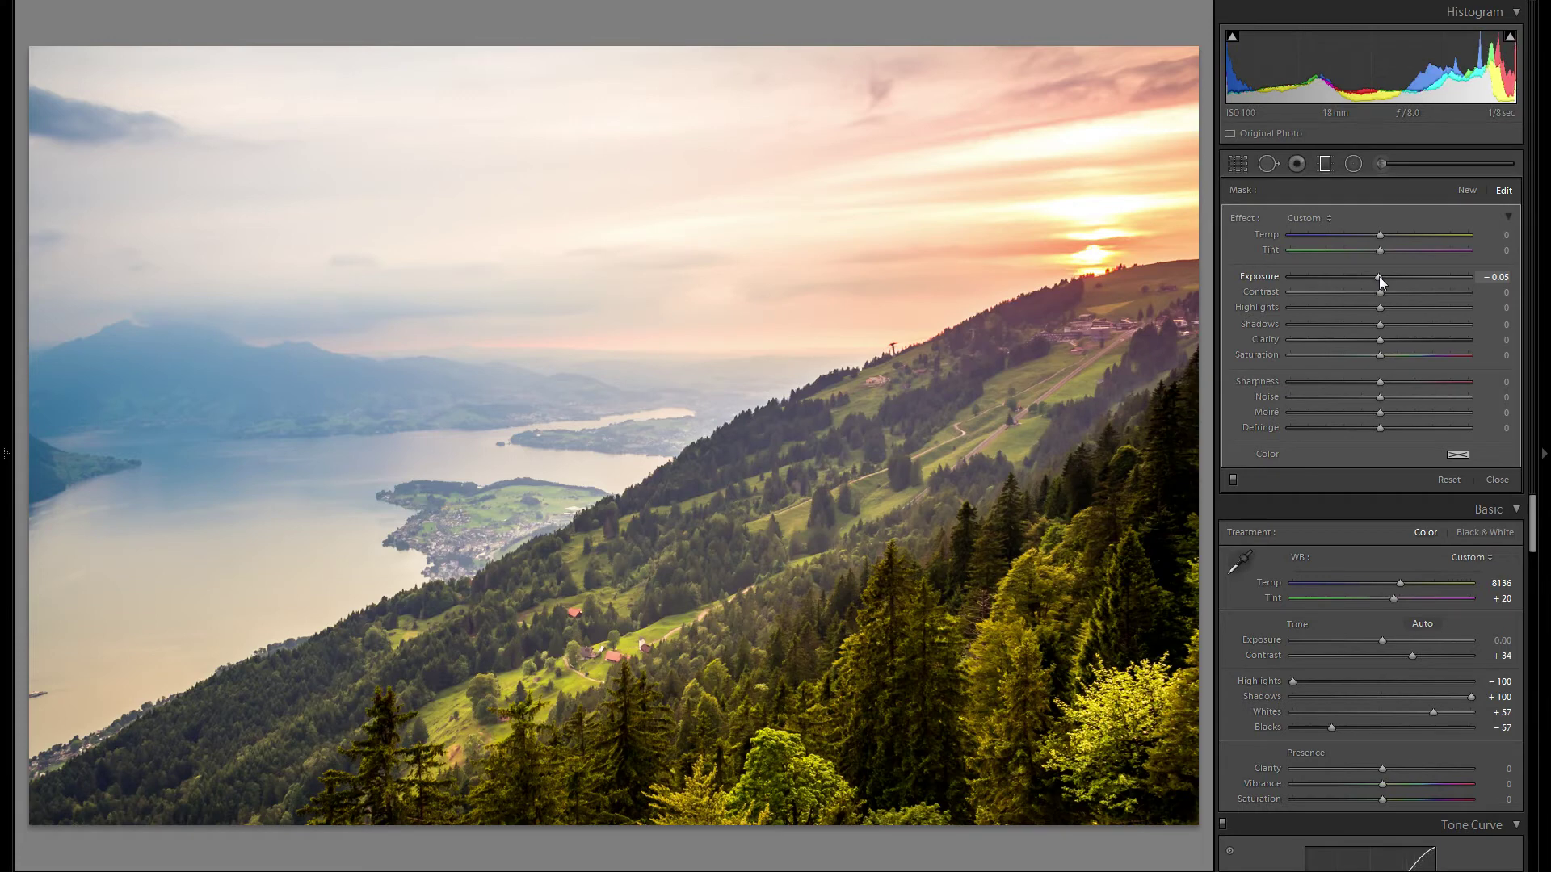
- Give the graduated filter contrast 33 and clarity 2, then toggle it off and on to compare
left_click(1416, 291)
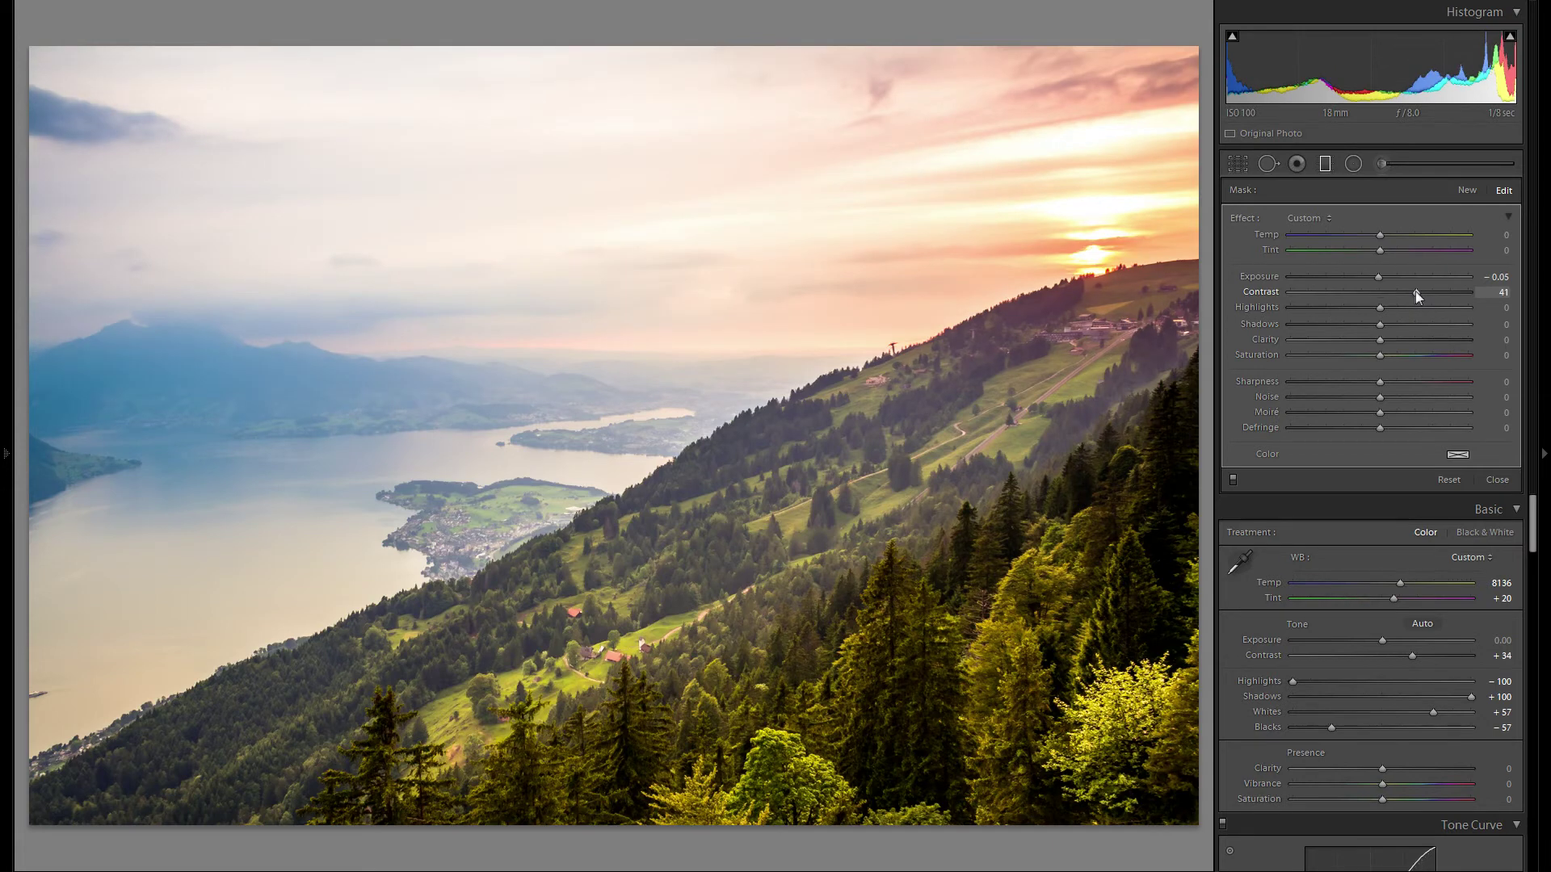
double_click(1254, 291)
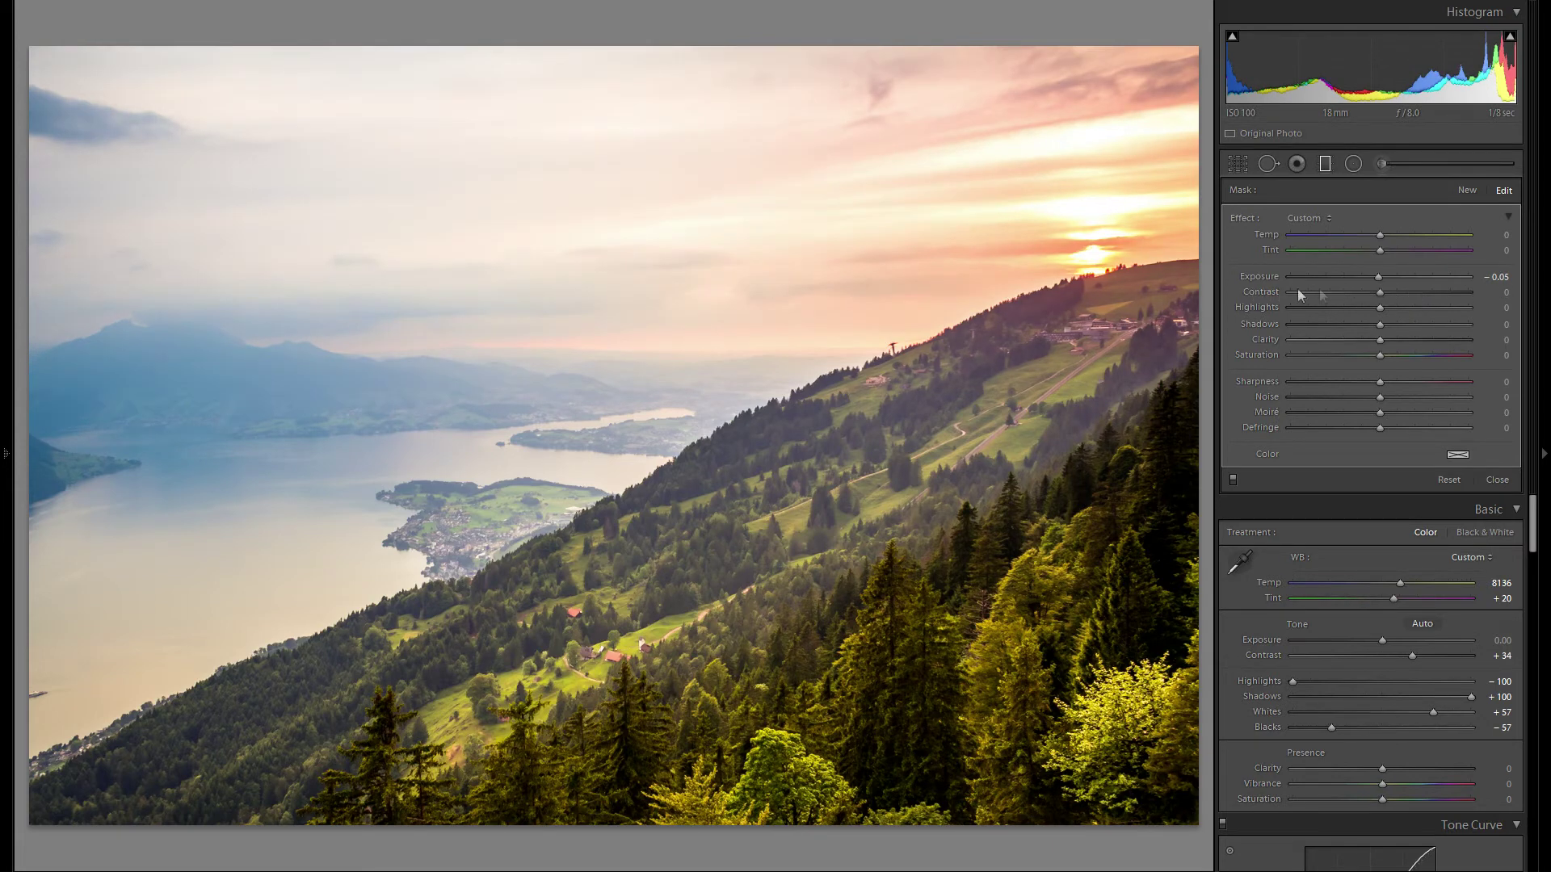
left_click(1409, 292)
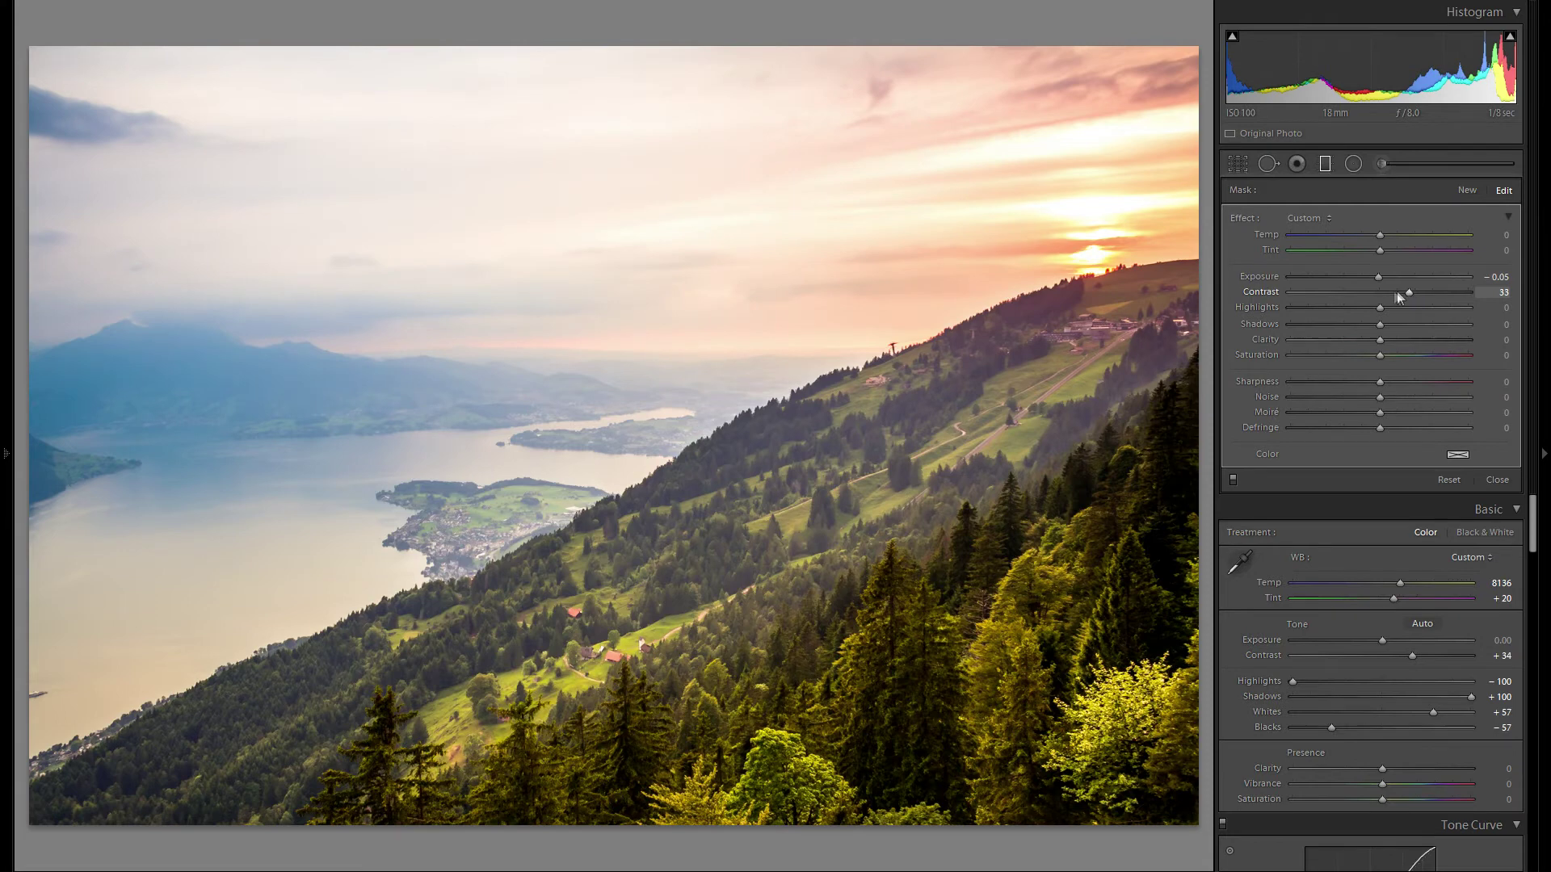
left_click_drag(1413, 339, 1381, 341)
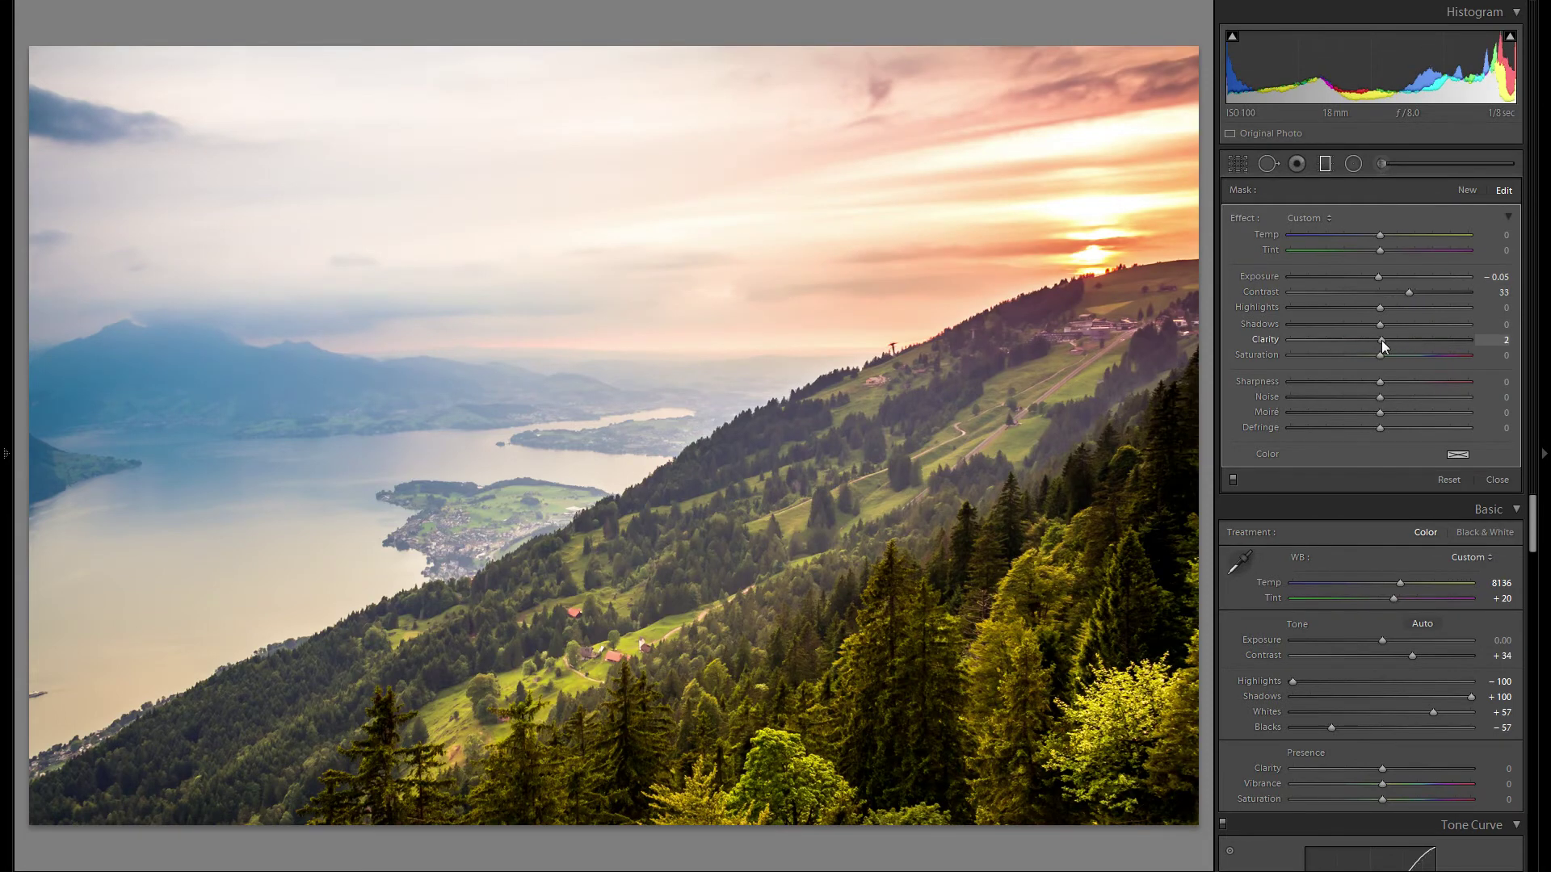
left_click(1234, 479)
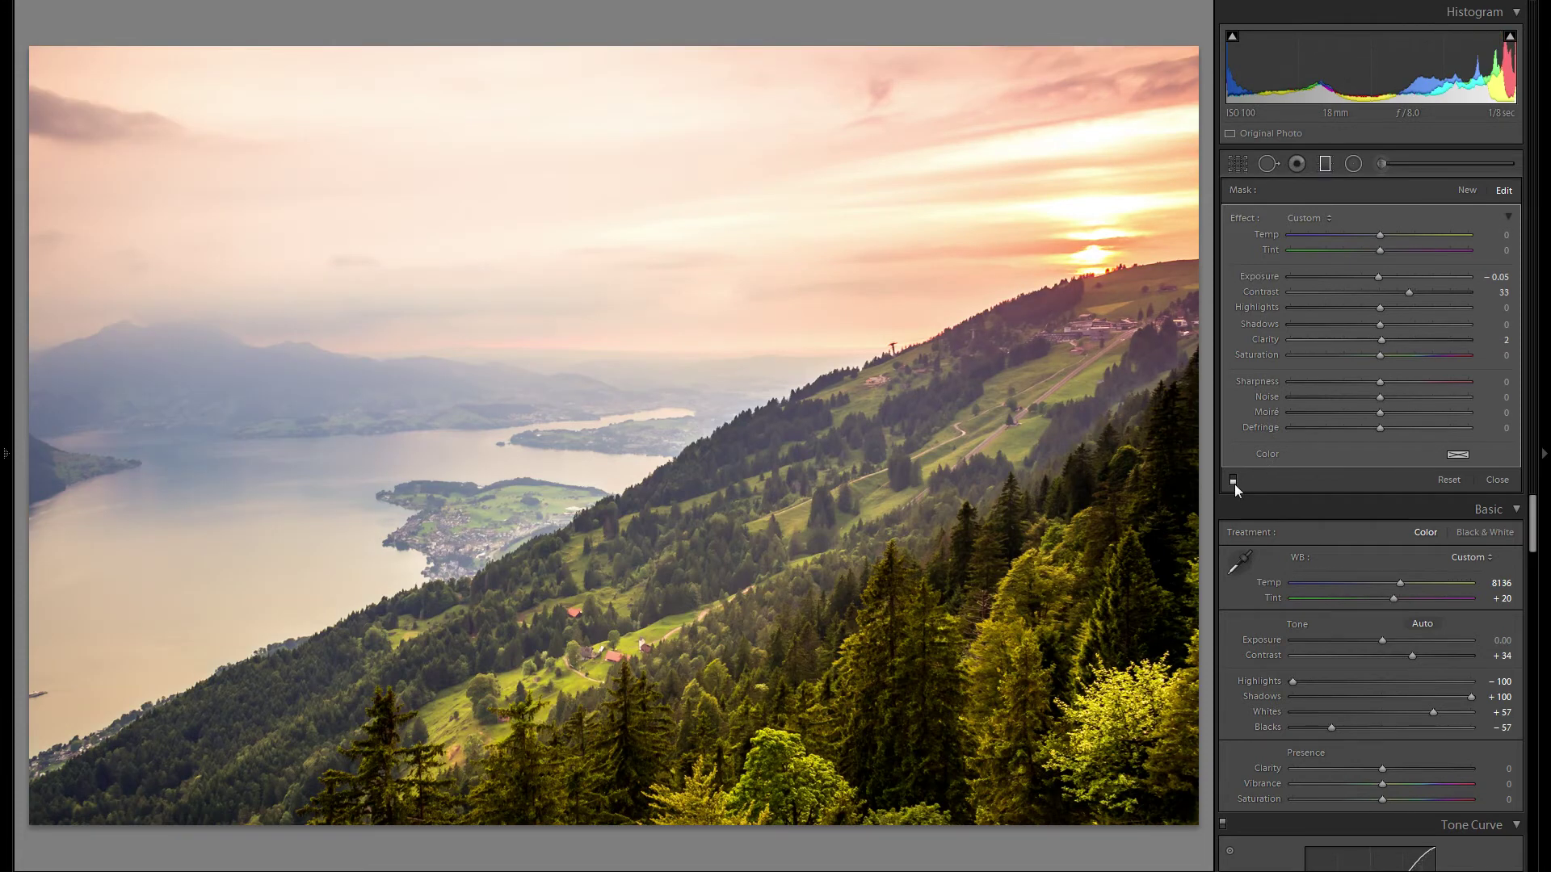
left_click(1233, 479)
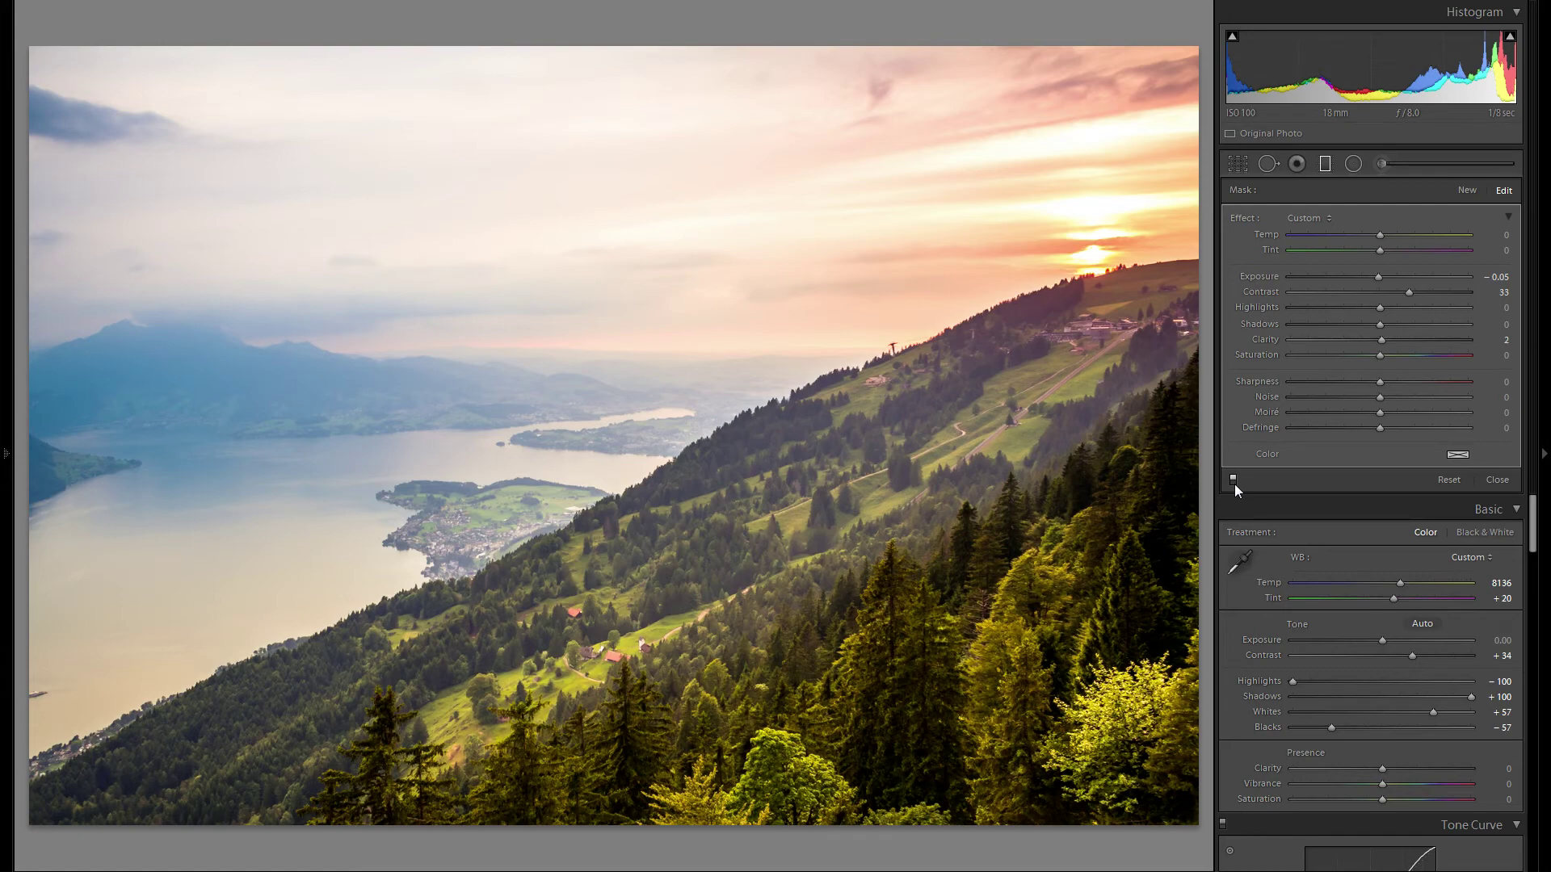
- Draw a radial filter rotated along the upper grassy slope, with neutral temperature and a reddish tint
left_click(1325, 166)
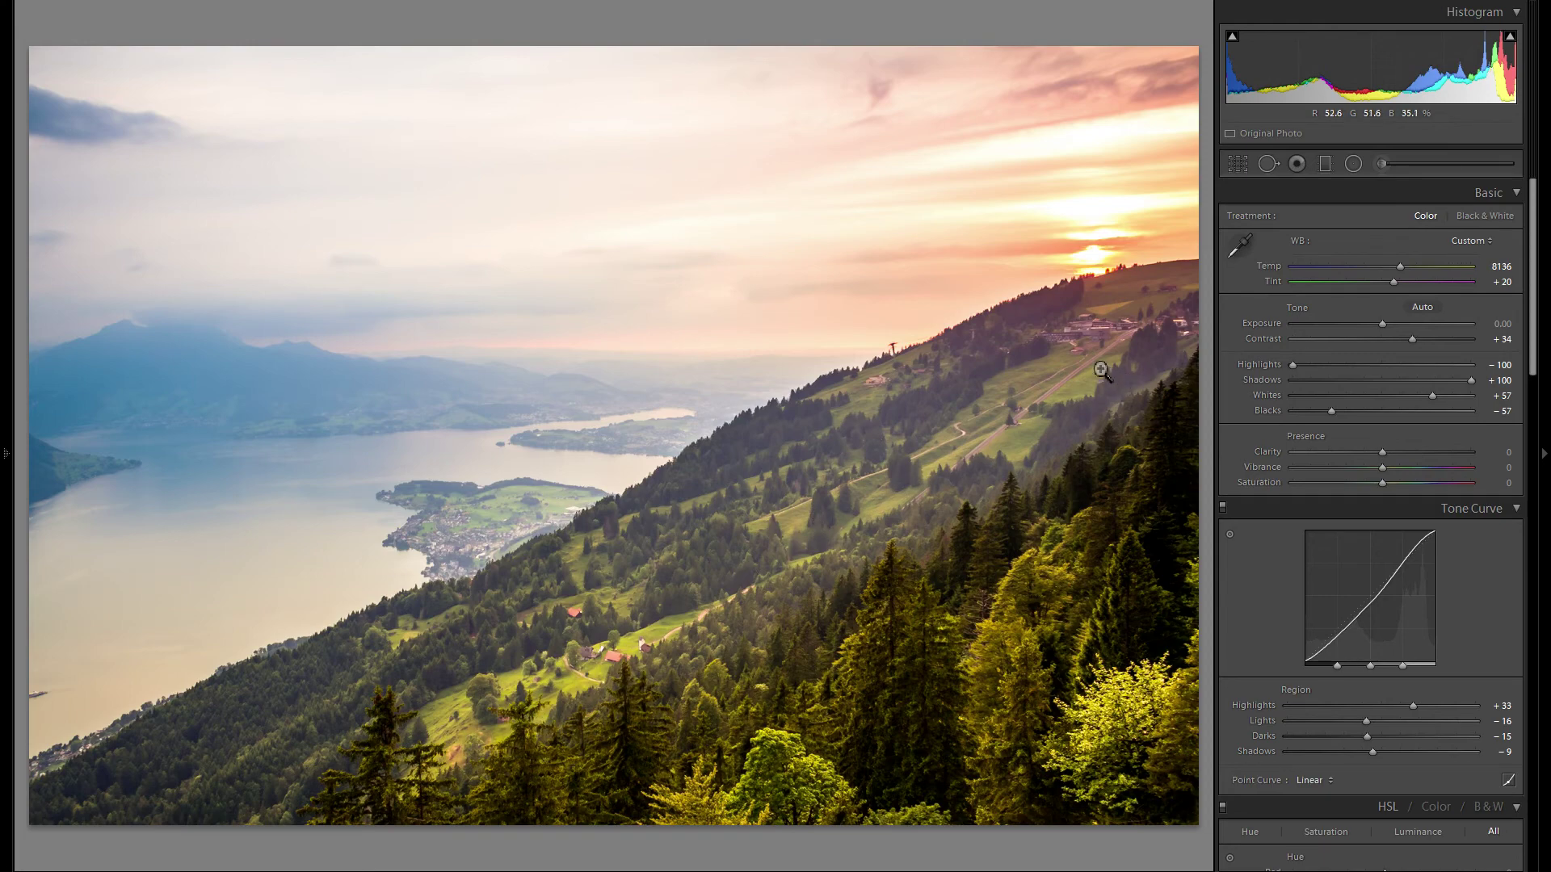
left_click(1353, 164)
left_click_drag(1023, 361, 1114, 396)
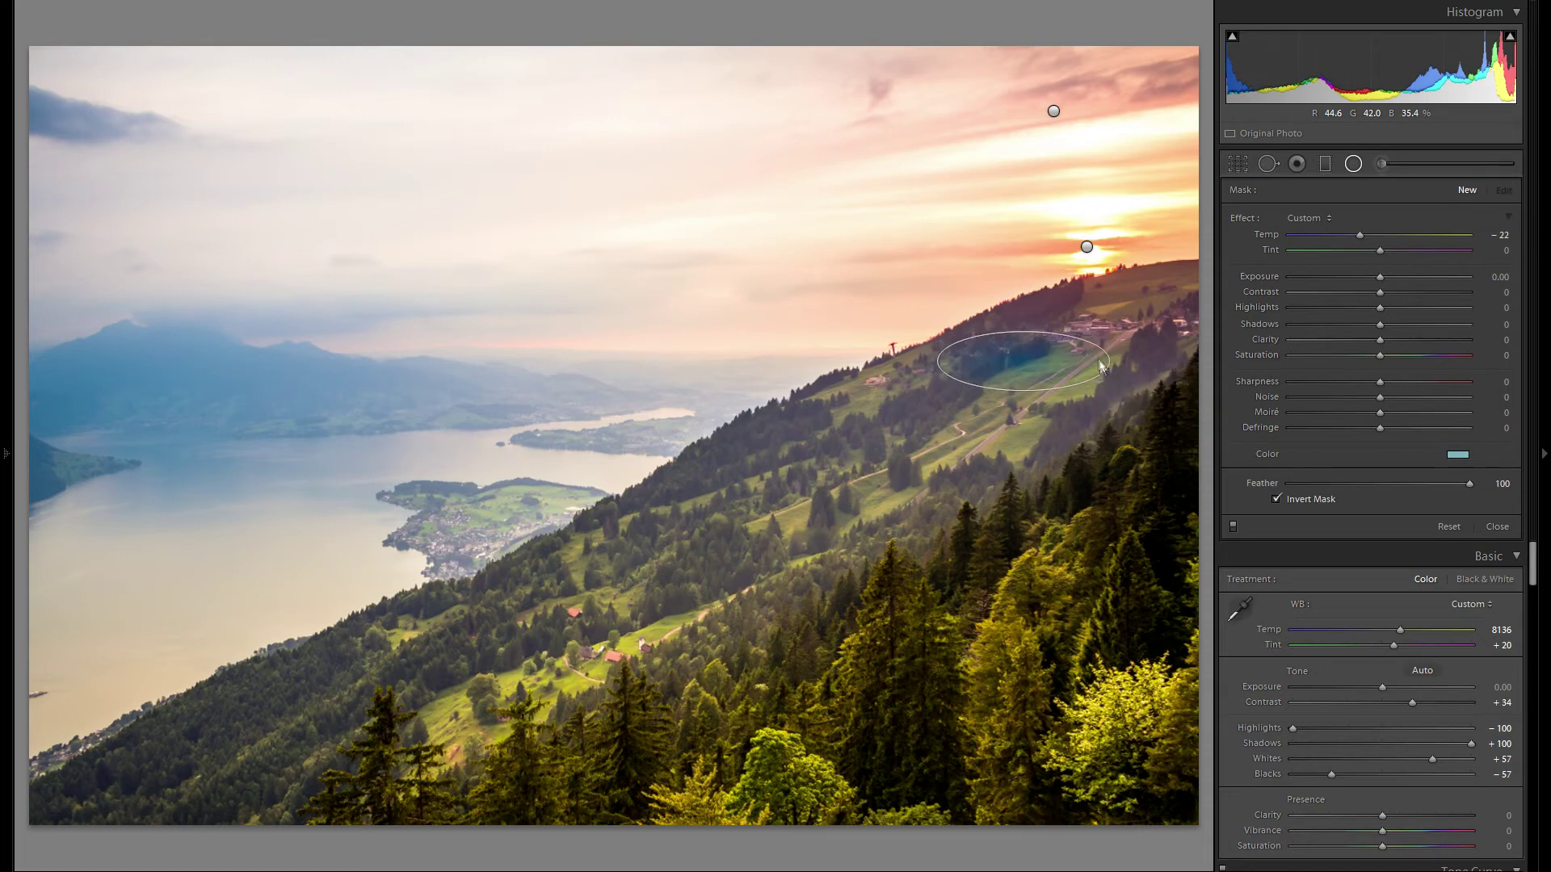
left_click_drag(1088, 313, 1075, 301)
double_click(1267, 233)
left_click(1460, 457)
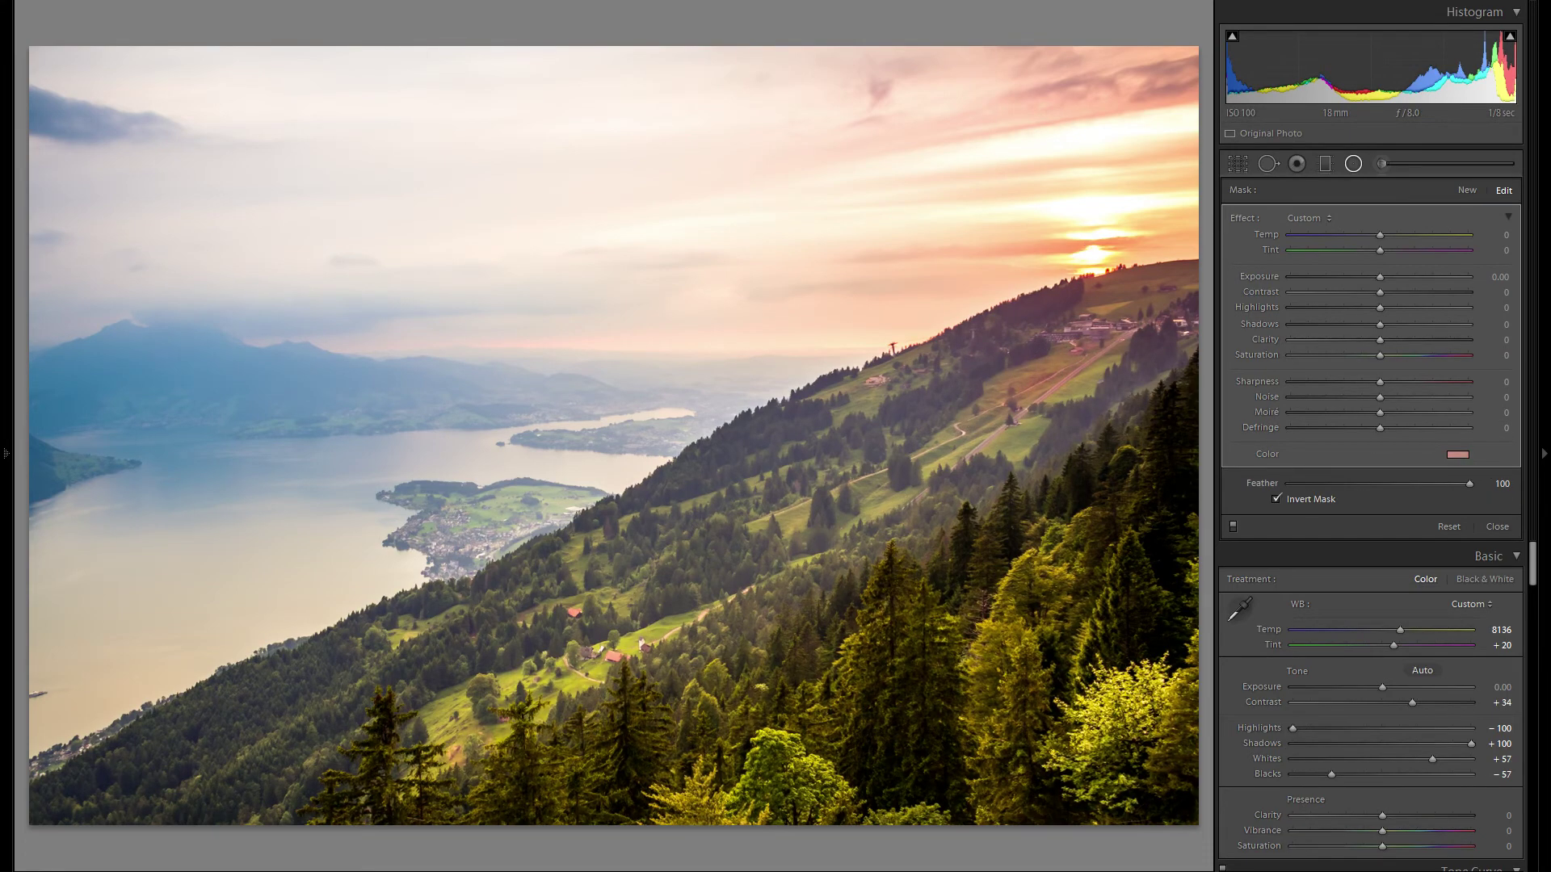
- Set the hillside radial filter to clarity 40 and exposure about +0.27
left_click(1415, 342)
left_click(1381, 275)
left_click_drag(1381, 277, 1385, 275)
- Duplicate the hillside filter several times, placing copies down the slope and on the lower-left hills
right_click(1064, 385)
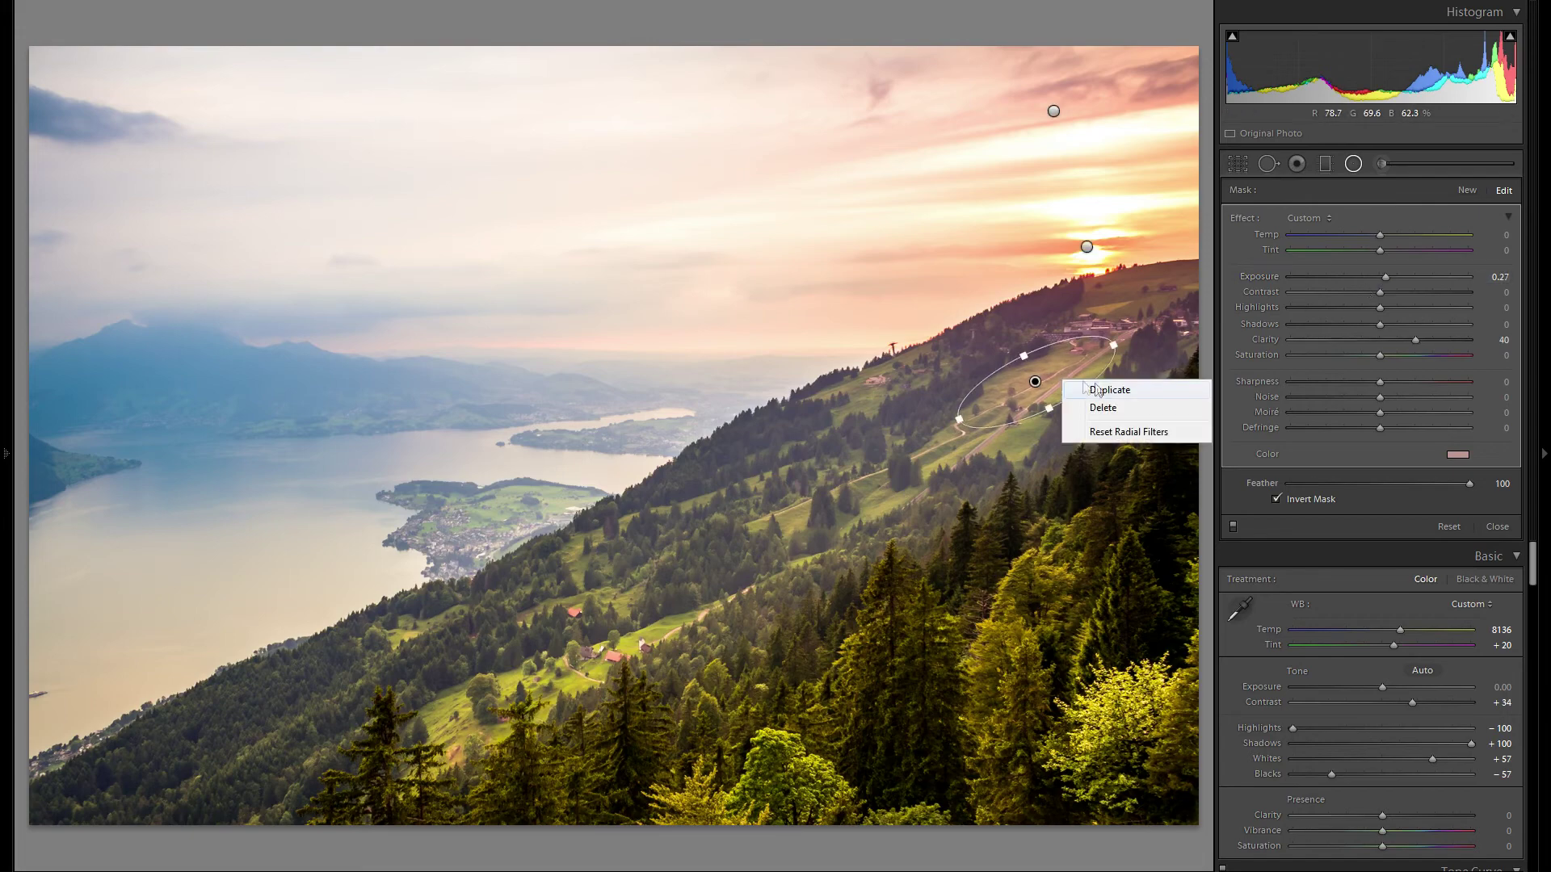
left_click(1110, 391)
left_click_drag(1075, 381, 947, 494)
right_click(962, 489)
left_click(1009, 497)
left_click_drag(952, 489, 591, 572)
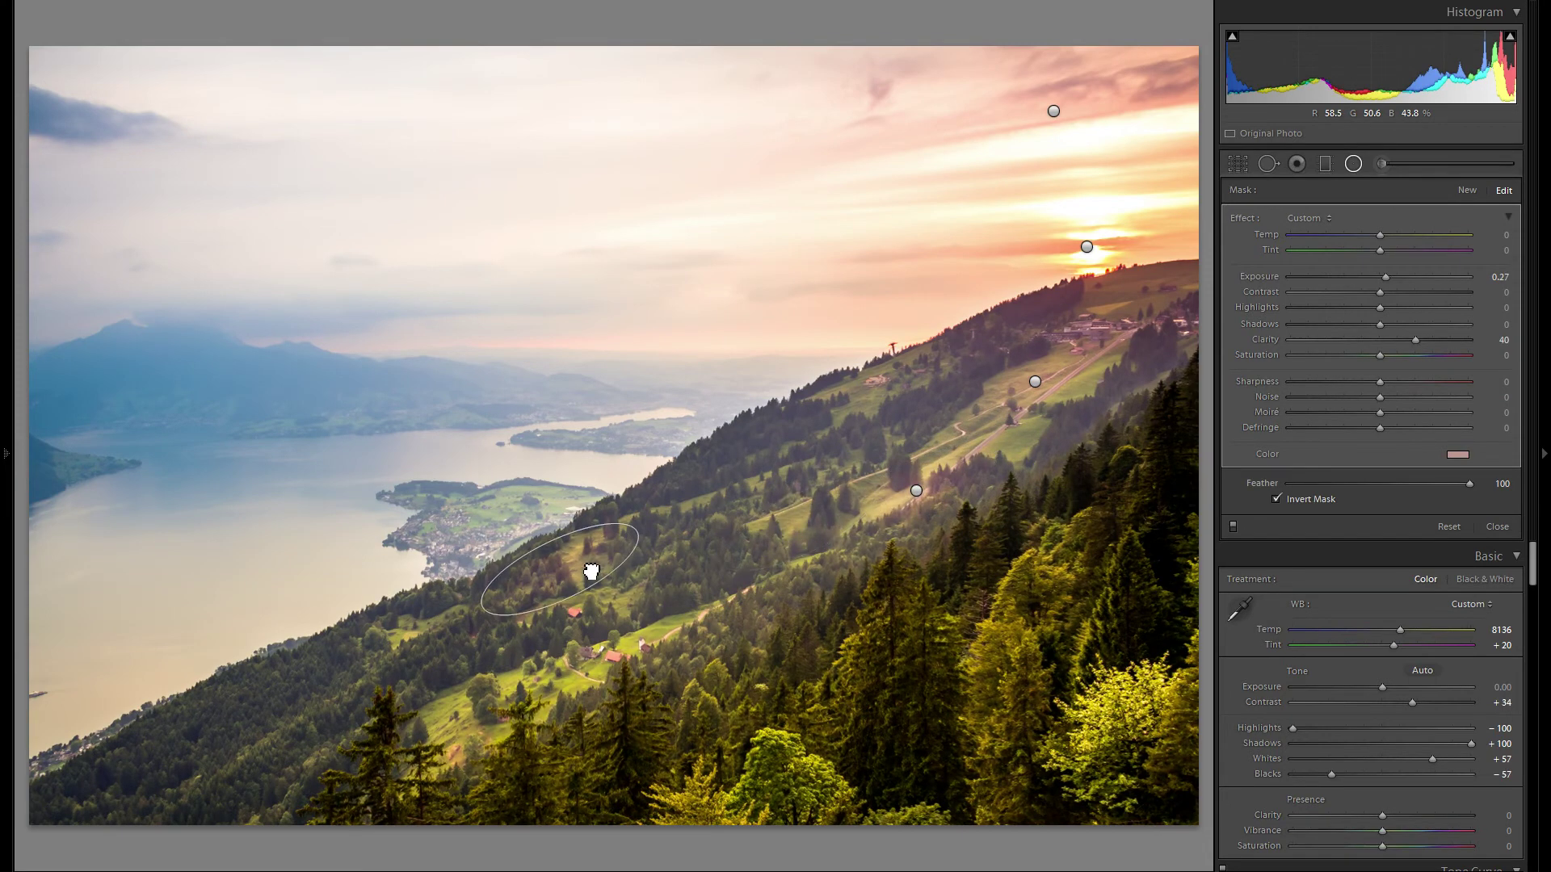
right_click(590, 569)
left_click(627, 575)
left_click_drag(633, 546, 886, 405)
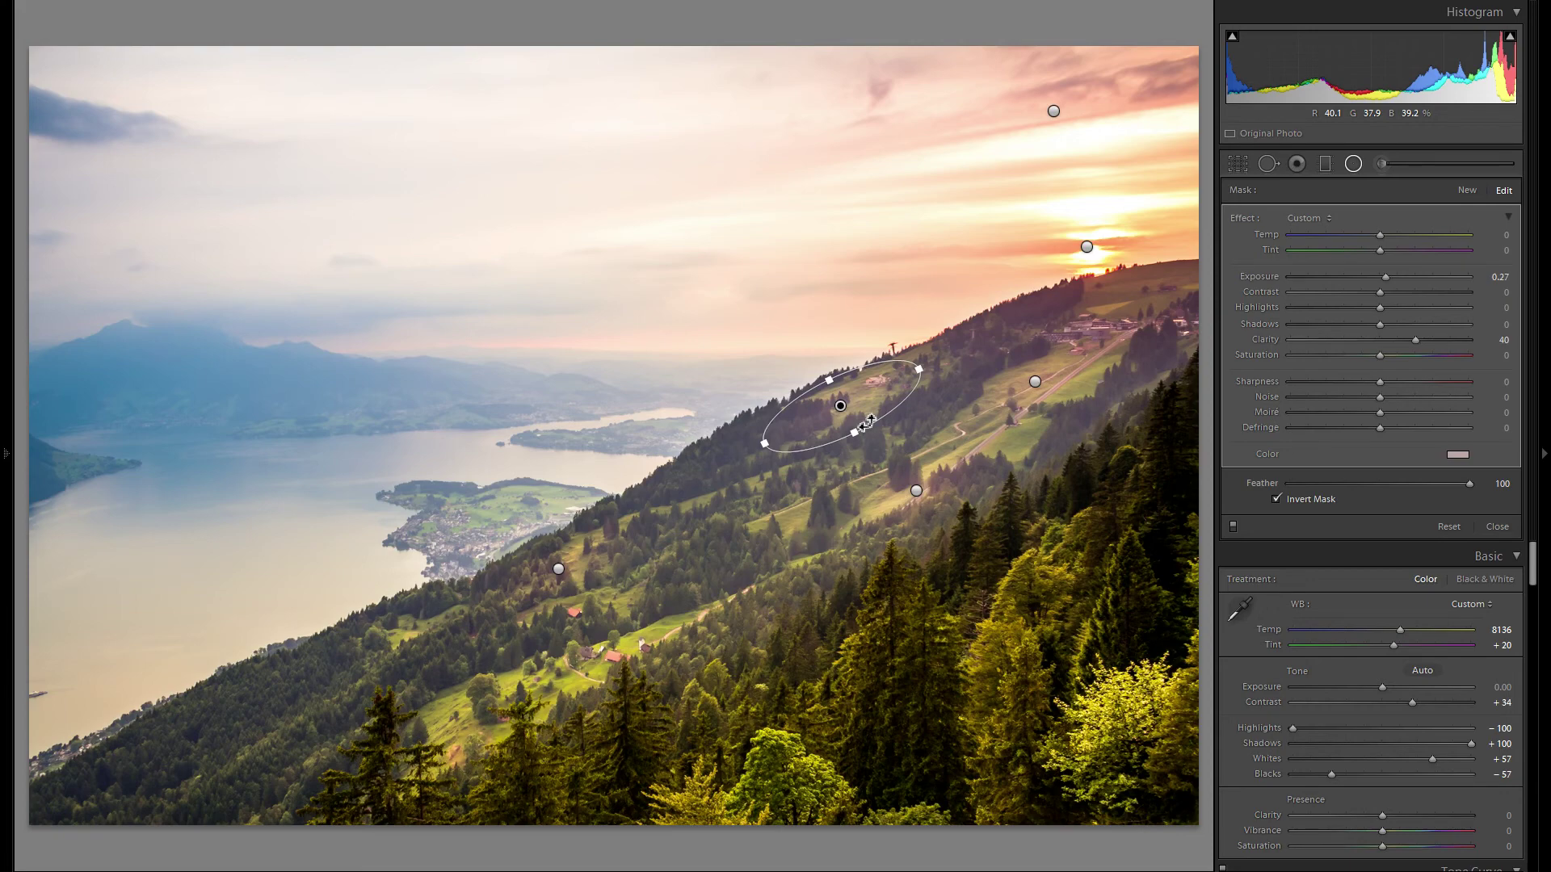
left_click_drag(840, 405, 193, 727)
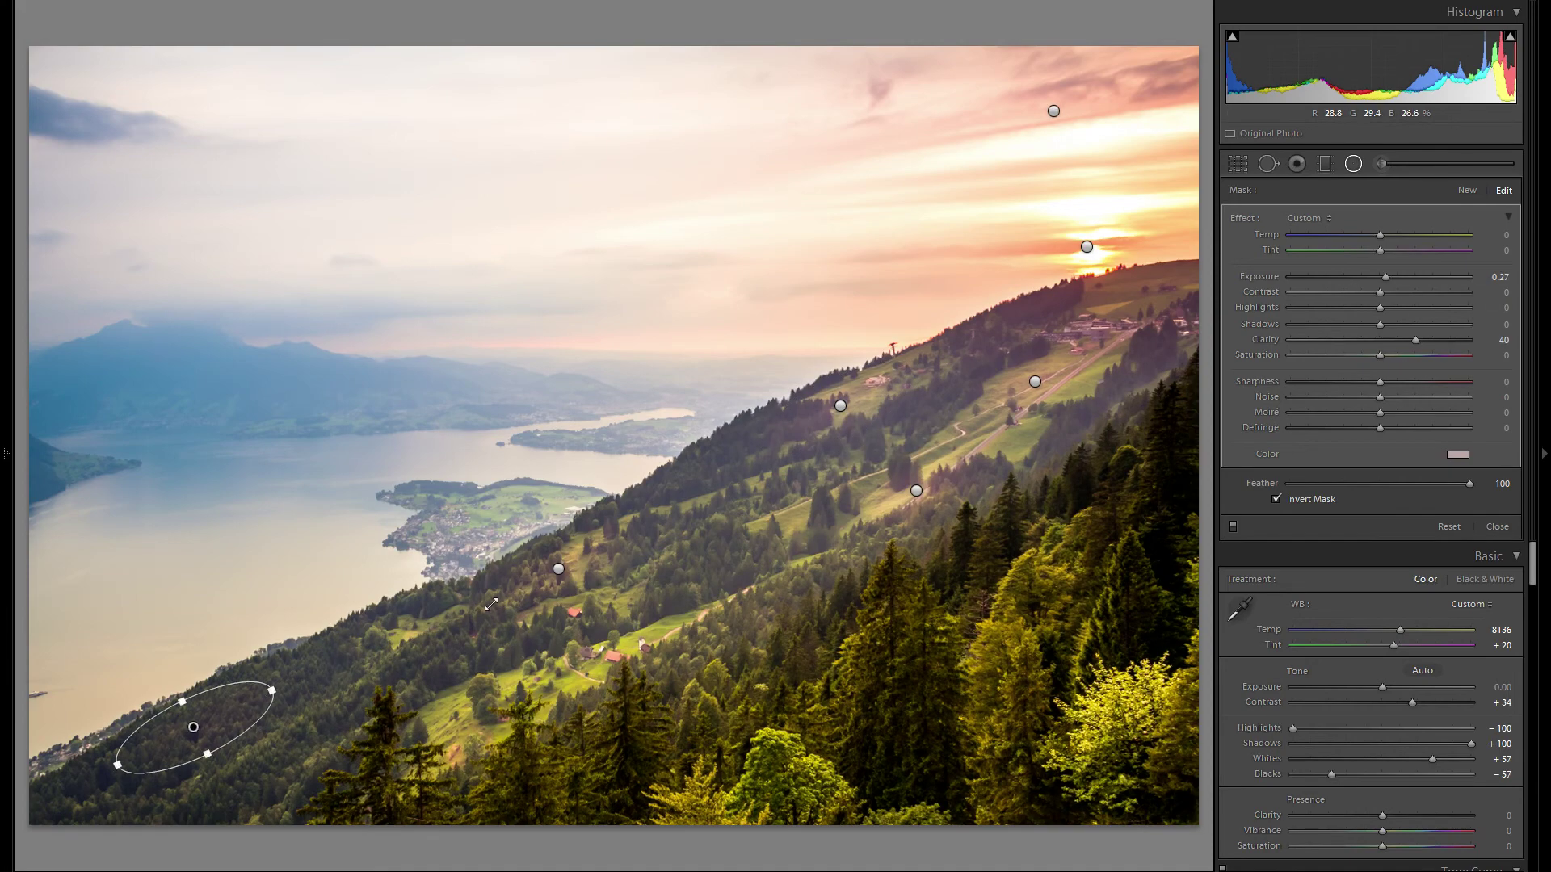
- Add more copies of the filter across the right-hand forest, lakeshore and central slope
right_click(916, 494)
left_click(946, 509)
left_click_drag(916, 491, 758, 445)
right_click(1096, 526)
left_click(1129, 542)
right_click(751, 775)
left_click(808, 785)
right_click(538, 729)
left_click(563, 736)
right_click(535, 497)
left_click(549, 508)
left_click(1461, 456)
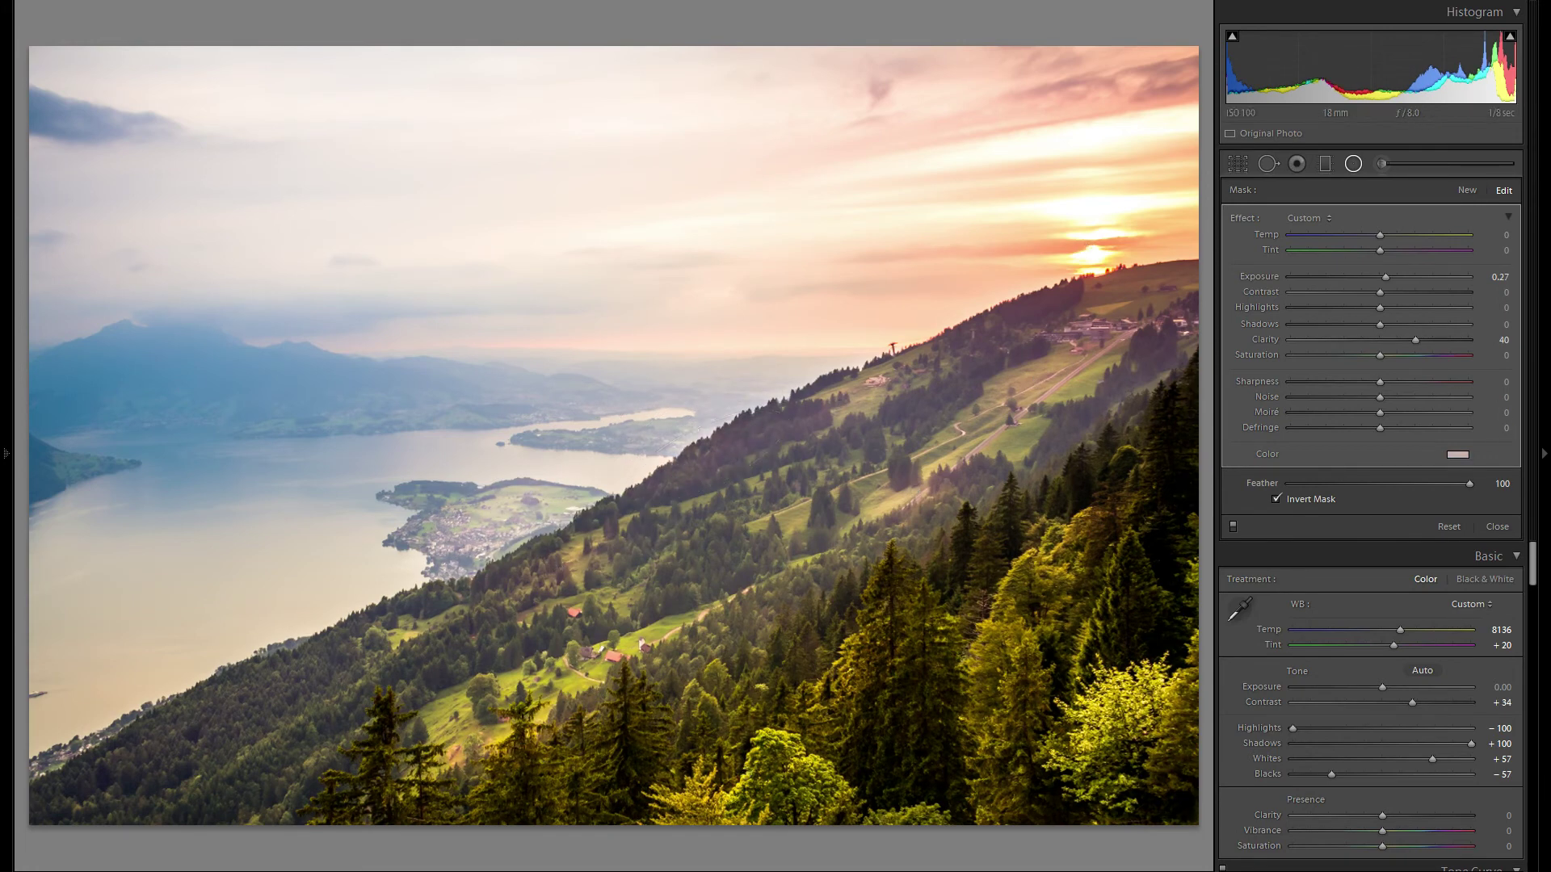
- Draw a new radial filter across the middle hills, angled along the slope, with negative exposure
left_click(1467, 190)
left_click_drag(837, 428, 990, 469)
mouse_move(939, 404)
left_mouse_down()
mouse_move(935, 381)
mouse_move(1087, 311)
mouse_move(1073, 477)
mouse_move(907, 536)
left_mouse_up()
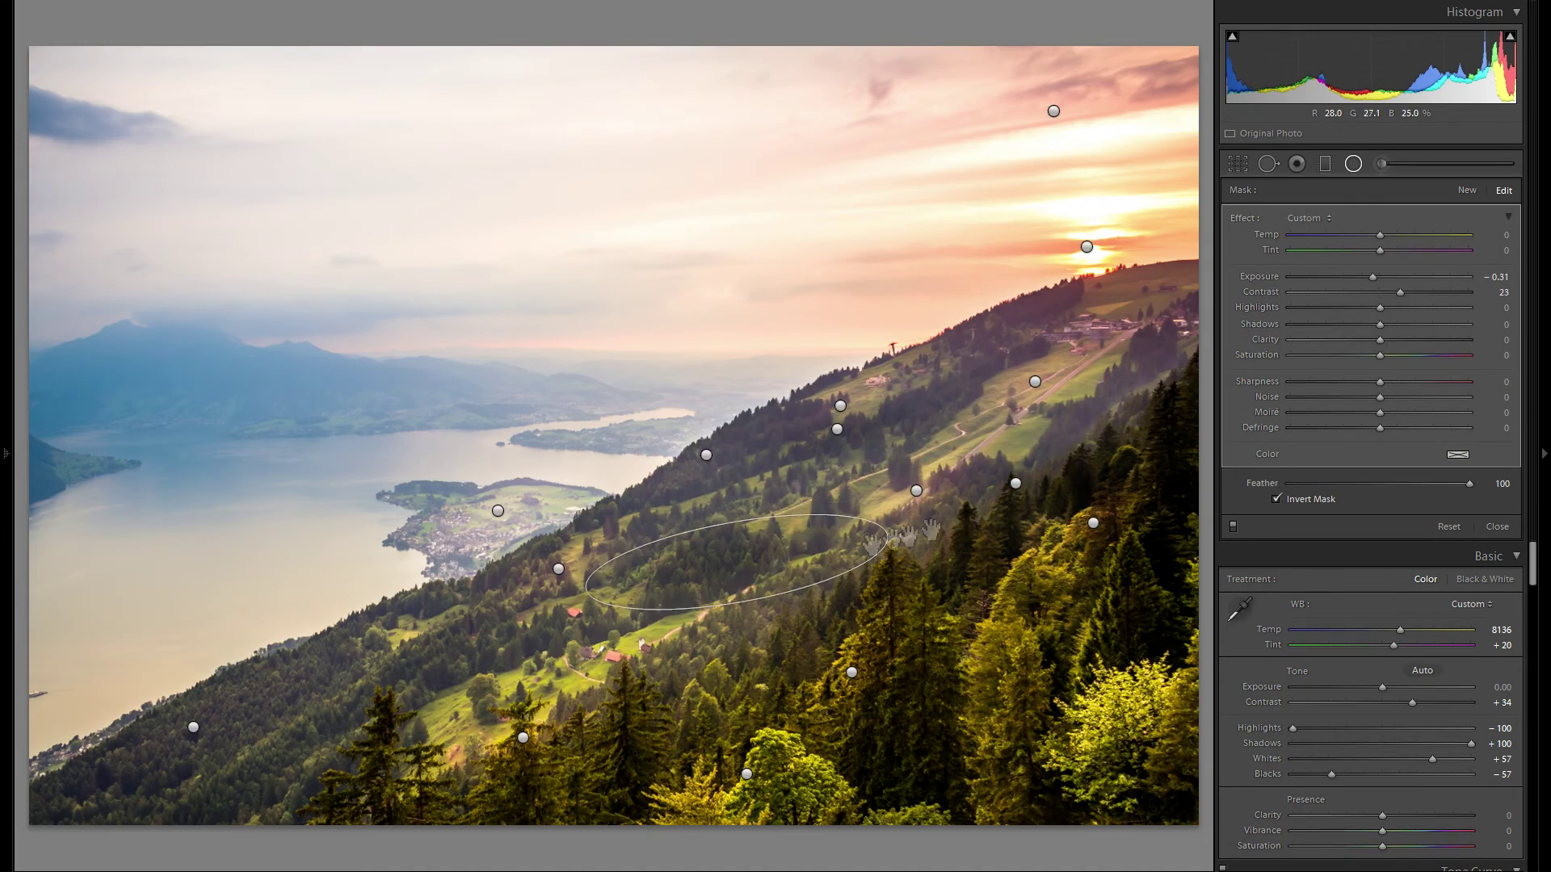
left_click_drag(1373, 277, 1370, 277)
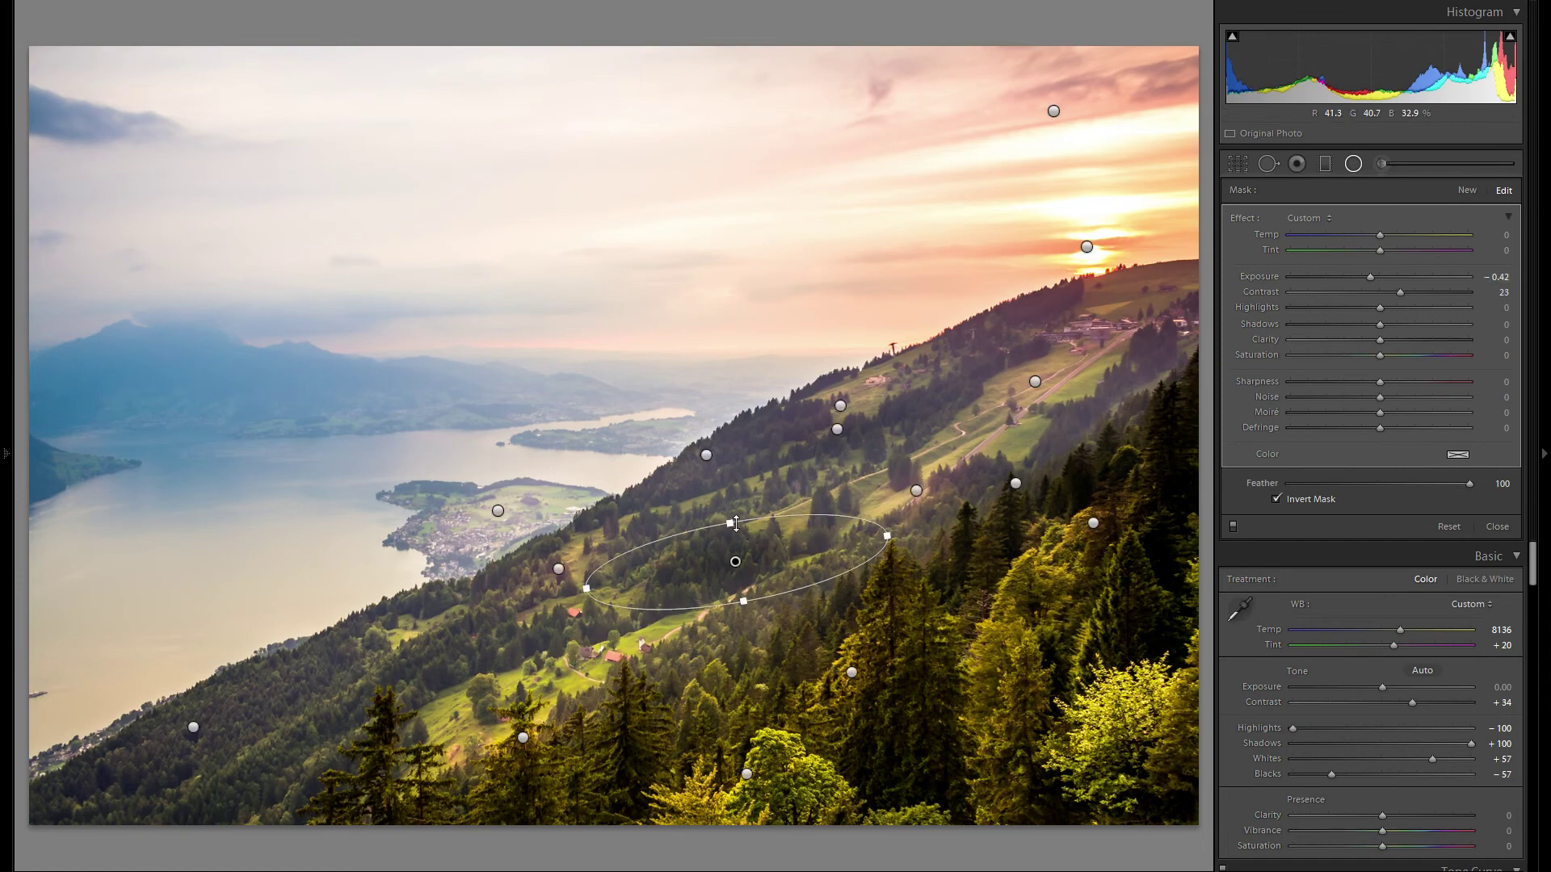
- Duplicate the darkening filter and place copies over the lower-left hills
left_click_drag(515, 672, 503, 665)
right_click(500, 663)
left_click(527, 675)
left_click_drag(1371, 277, 1373, 277)
left_click_drag(1400, 292, 1391, 292)
right_click(463, 681)
left_click(489, 691)
left_click_drag(487, 662, 773, 643)
- Add more darkening copies along the bottom hills and slightly lower their exposure
right_click(214, 777)
left_click(249, 788)
right_click(577, 802)
left_click(607, 814)
left_click_drag(1371, 277, 1387, 277)
left_click(1467, 190)
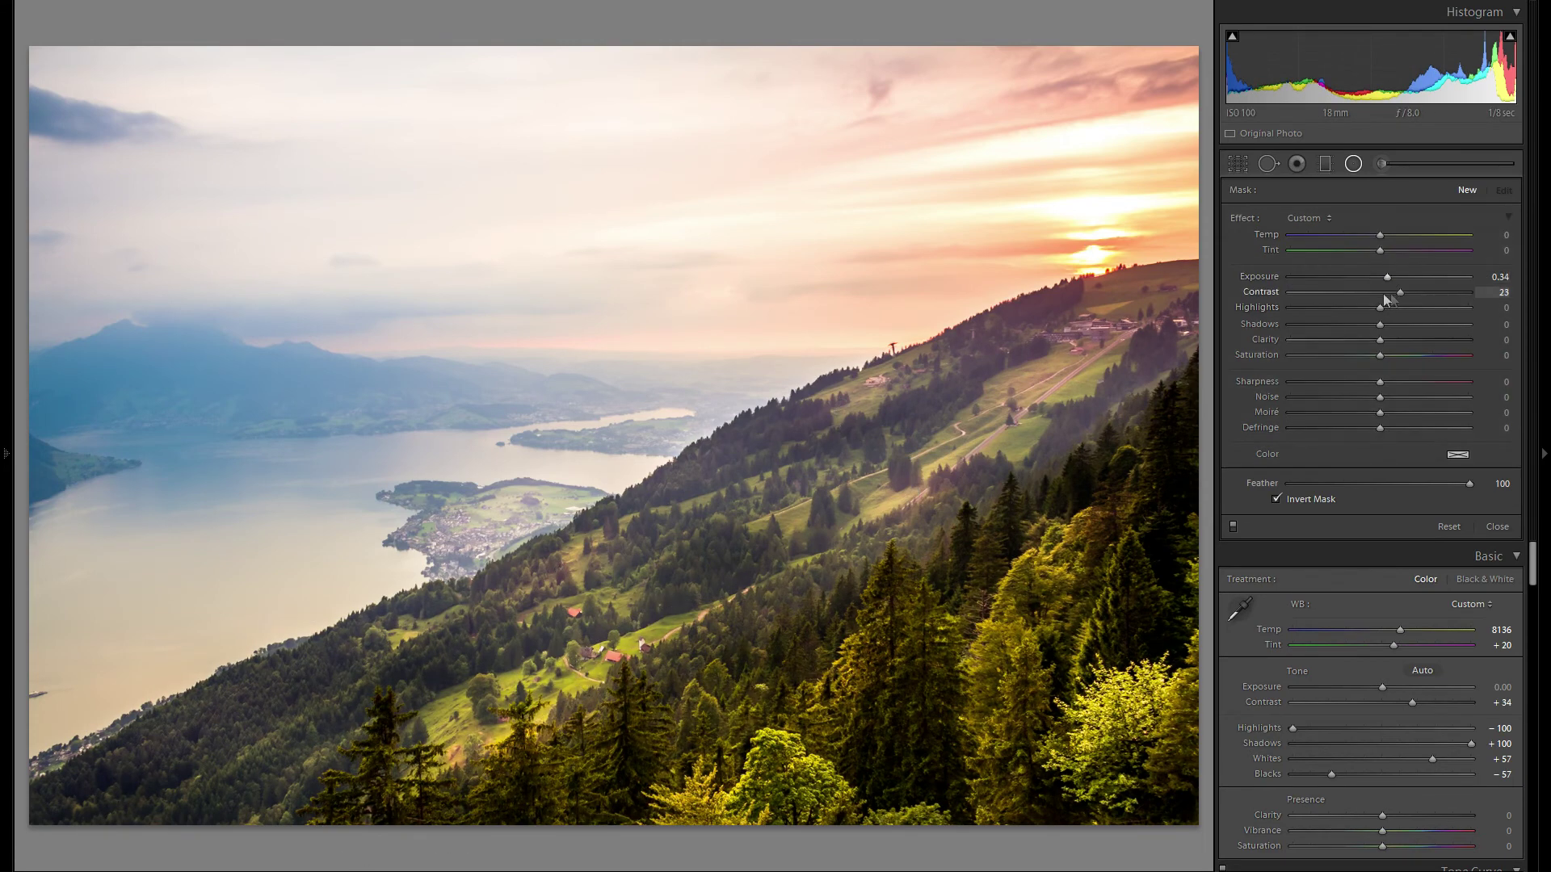
- Duplicate the clarity 55 brightening filter into more copies along the upper slope
left_click(1084, 392)
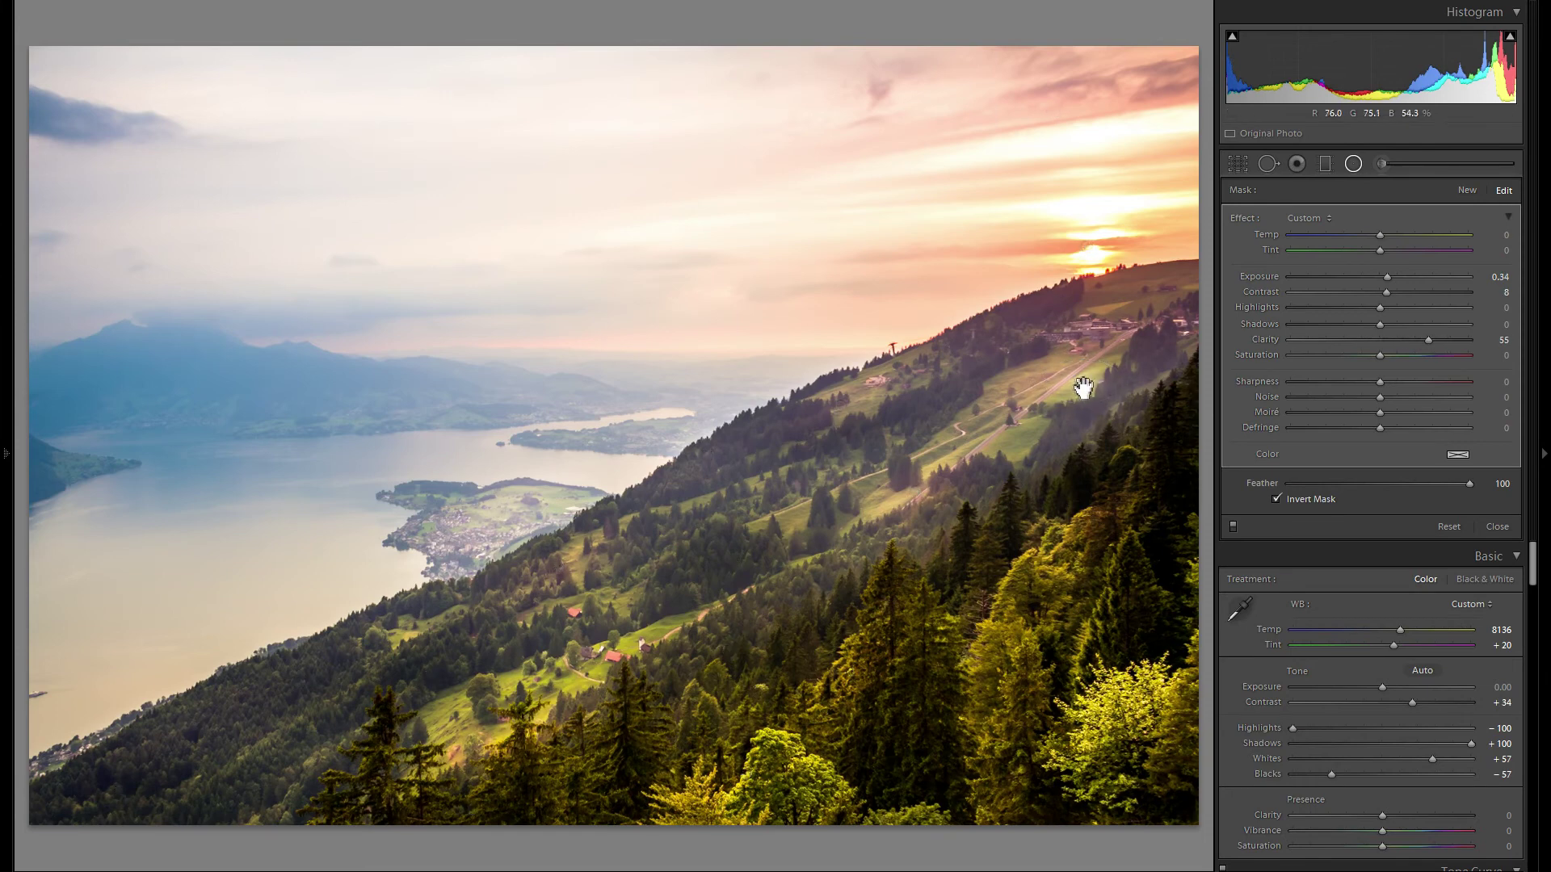
left_click(1036, 445)
right_click(1035, 445)
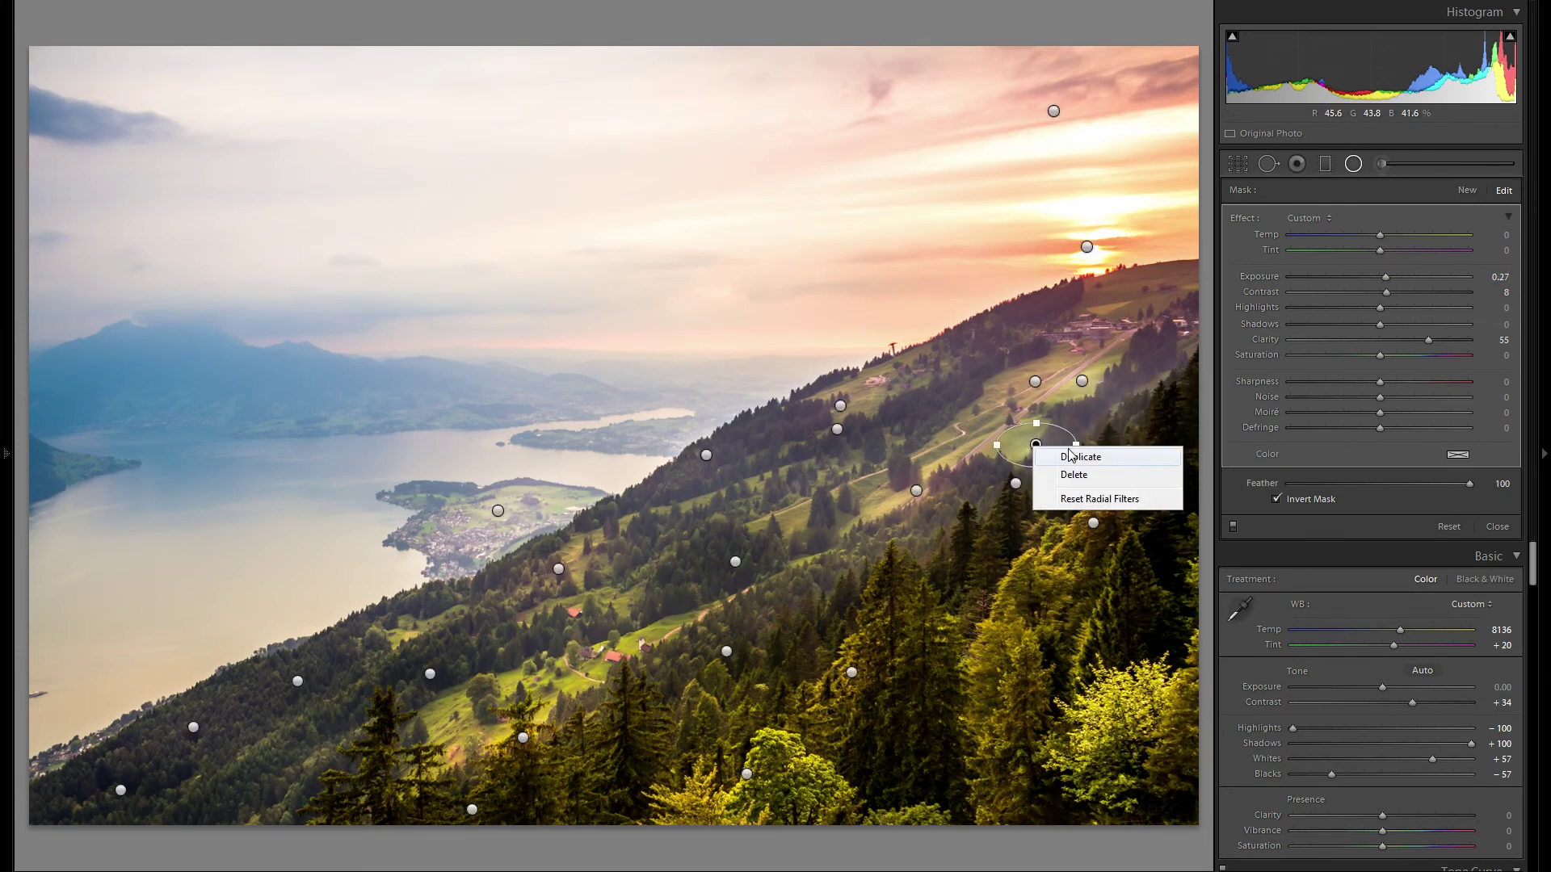
left_click(1068, 452)
left_click_drag(1018, 453, 1141, 311)
right_click(892, 385)
left_click(908, 394)
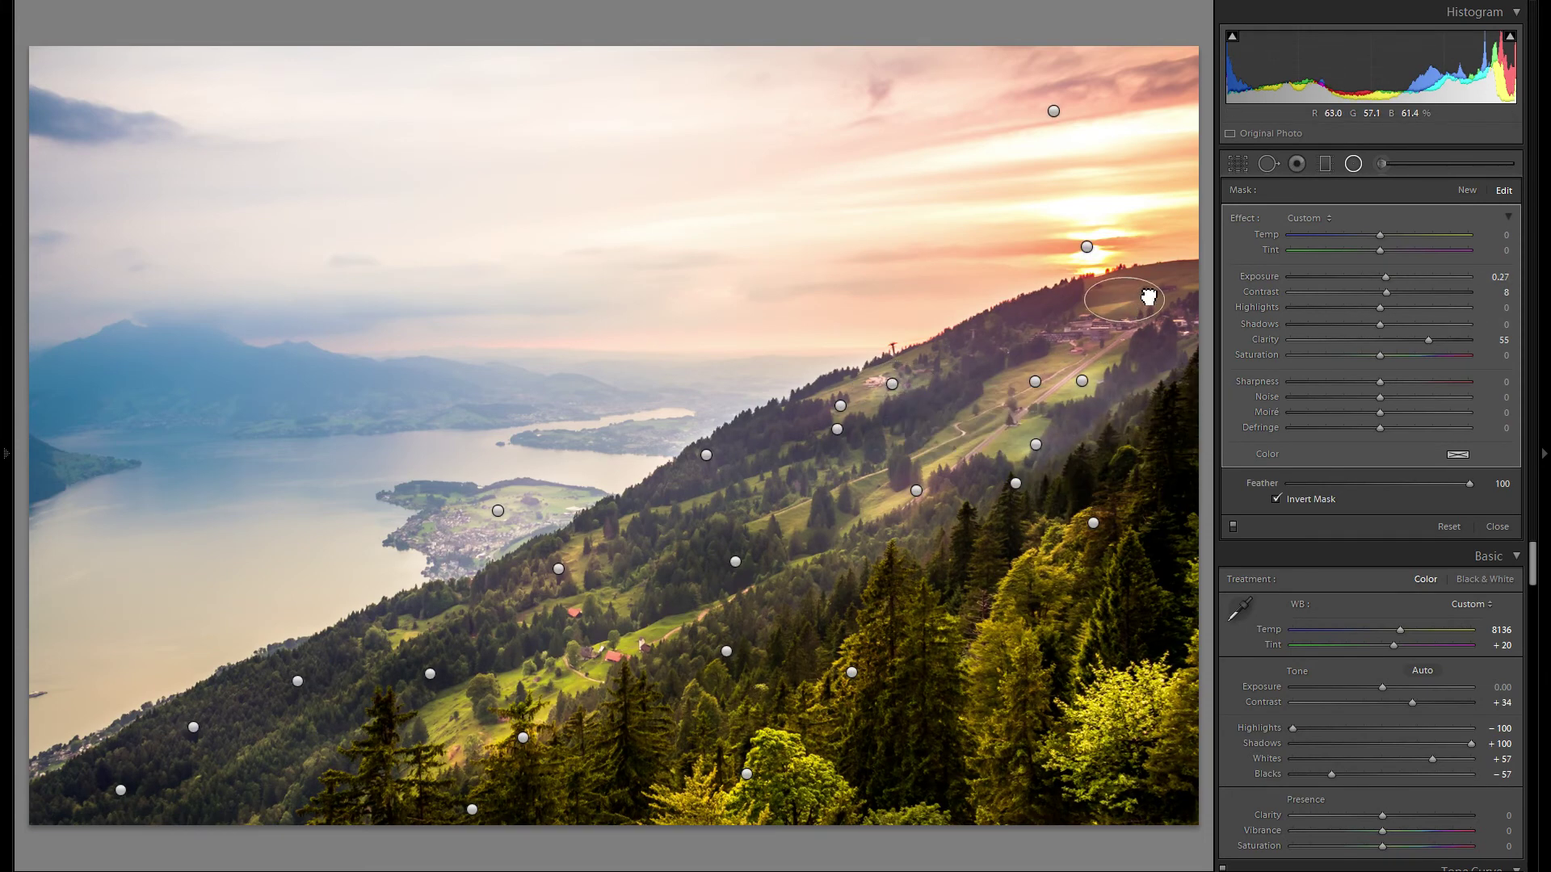
- Raise the brightening filter's exposure to +0.49 with a pale yellow tint, then compare before/after
left_click_drag(1402, 276, 1389, 276)
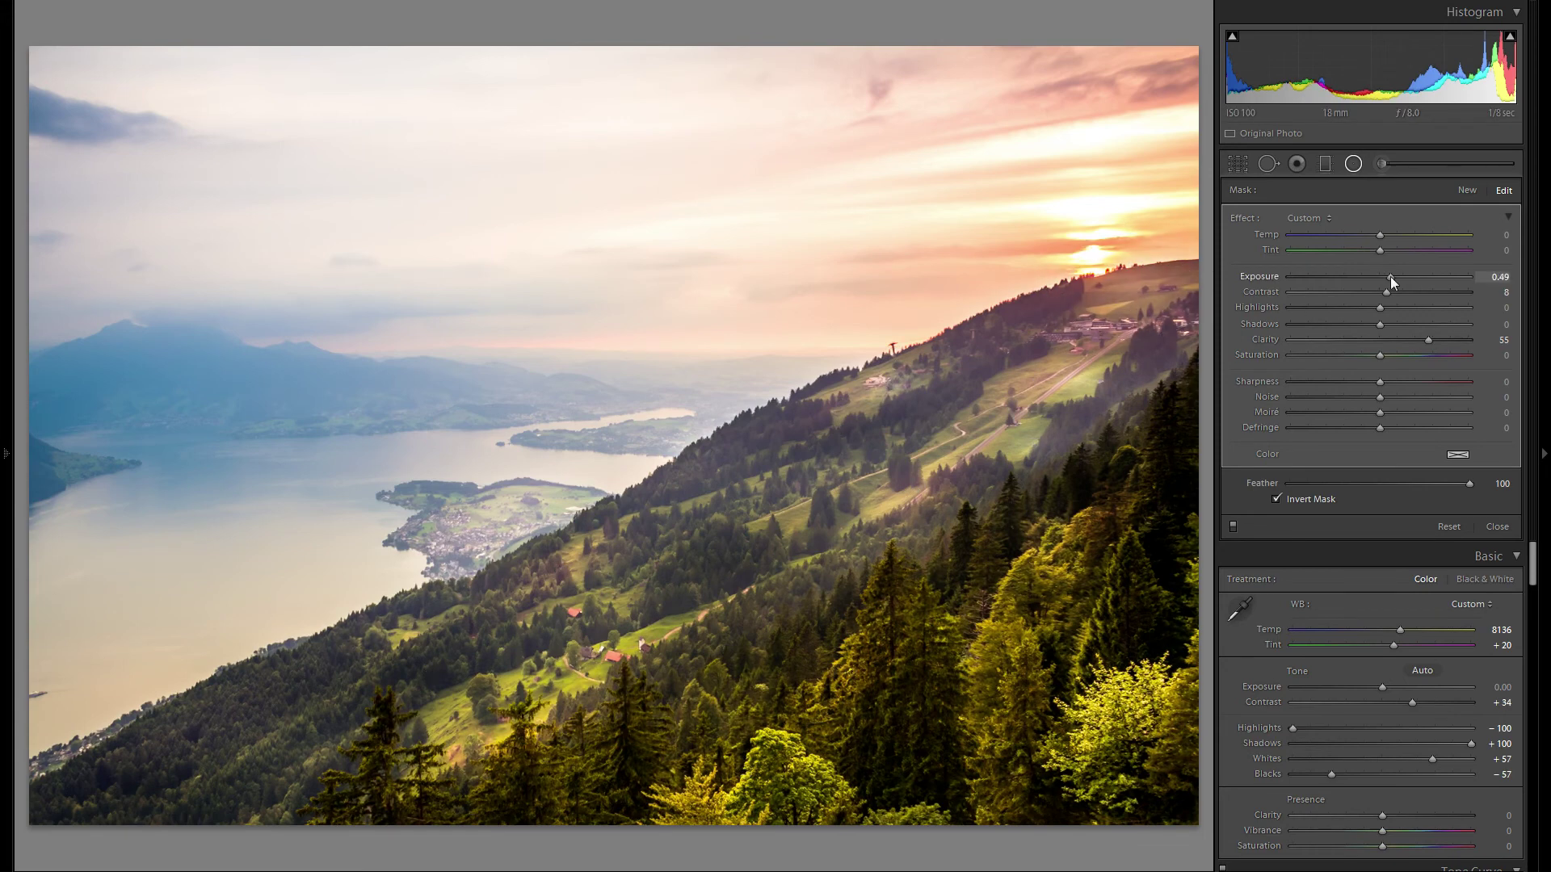
left_click(1460, 454)
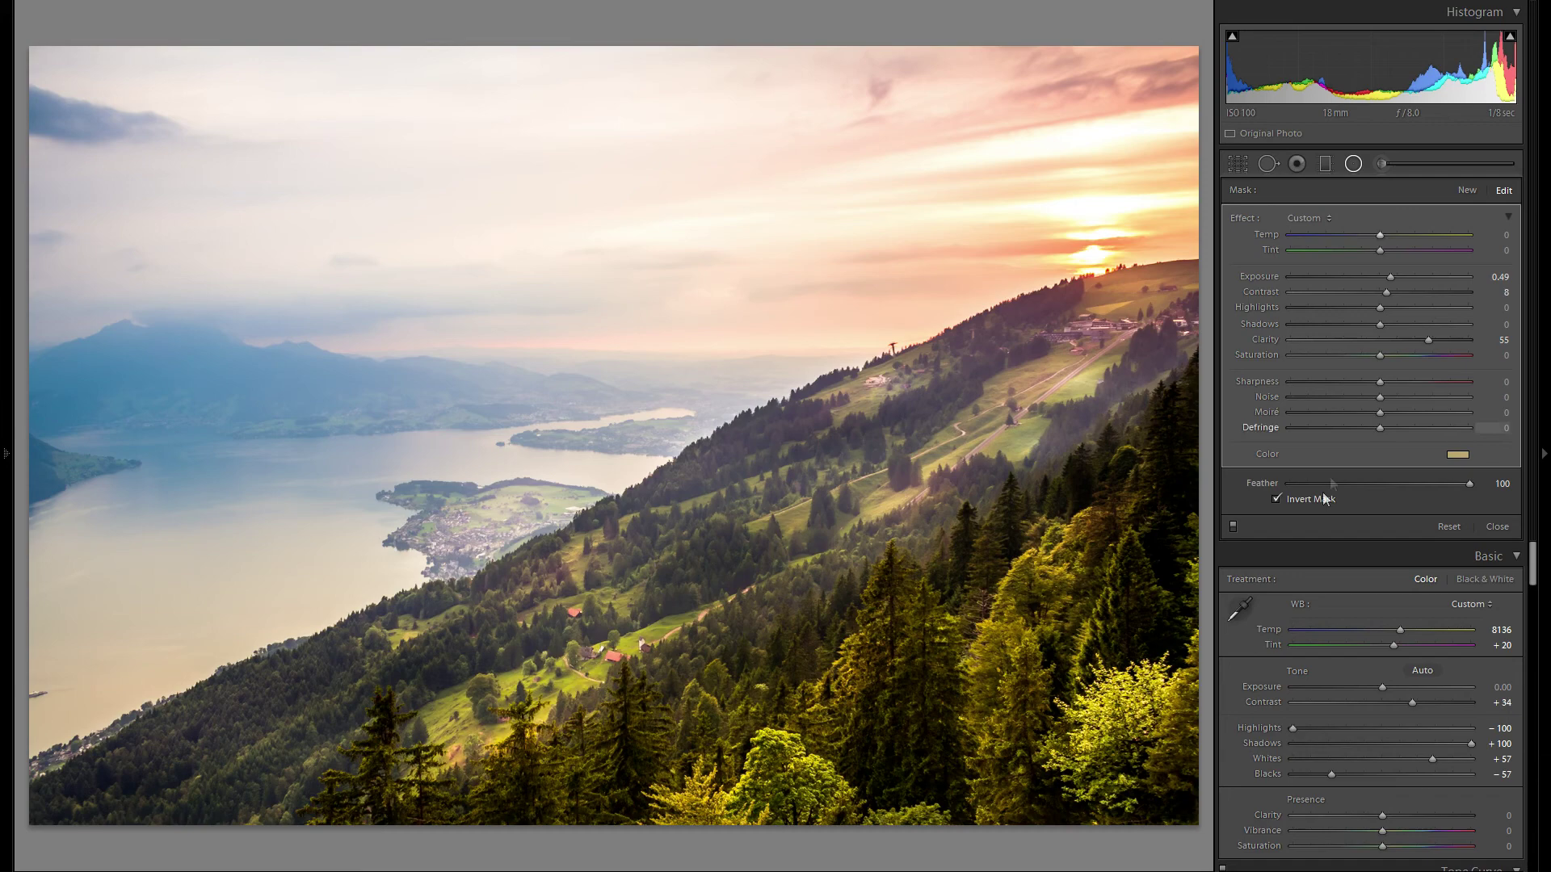
left_click(1234, 527)
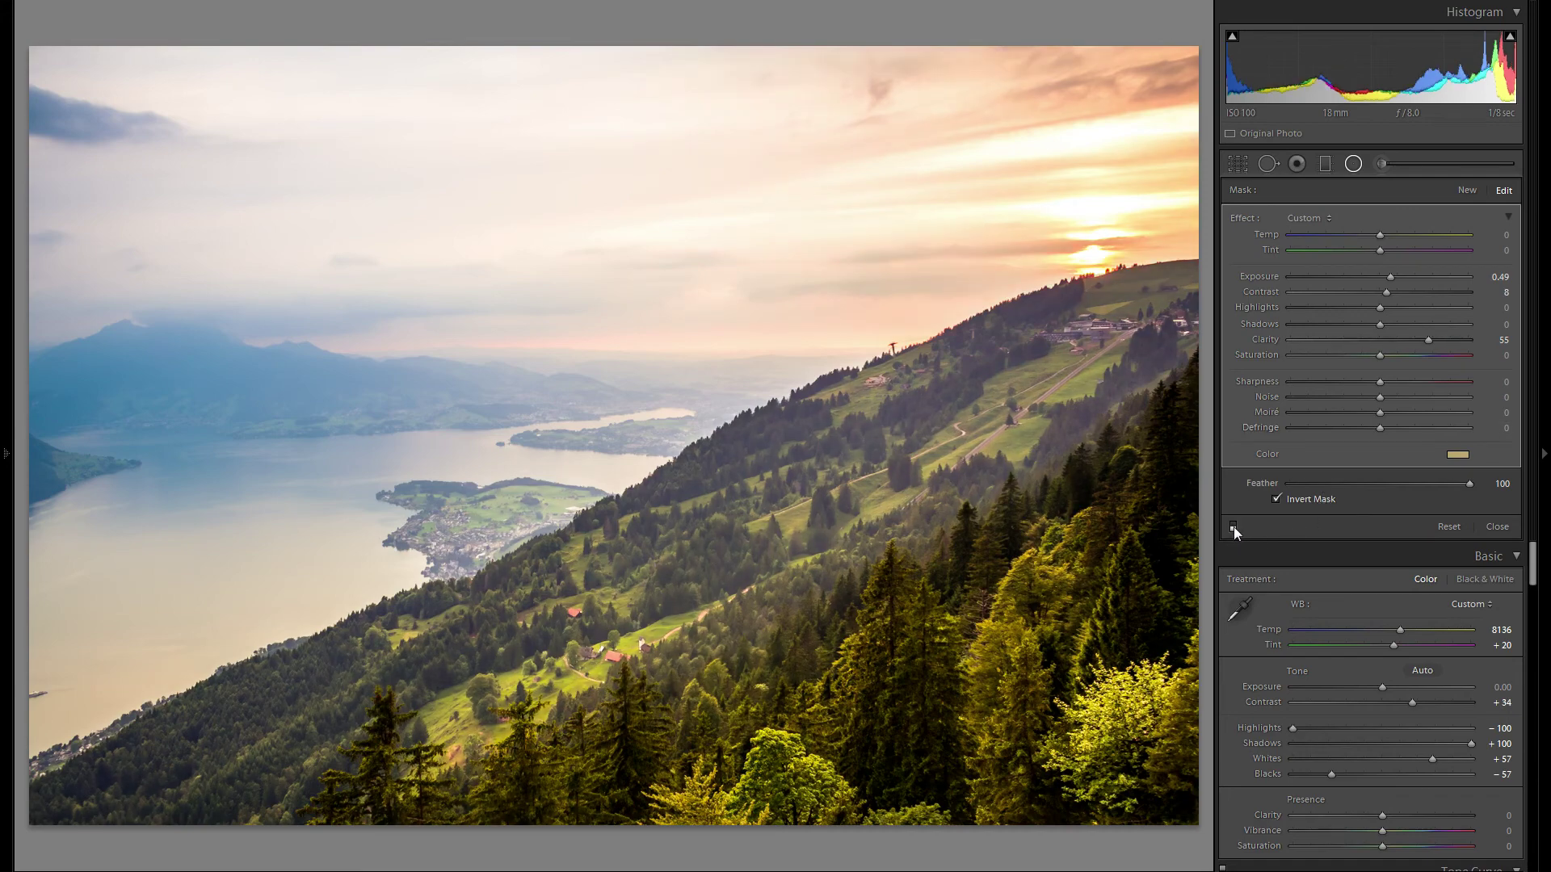
left_click(1233, 527)
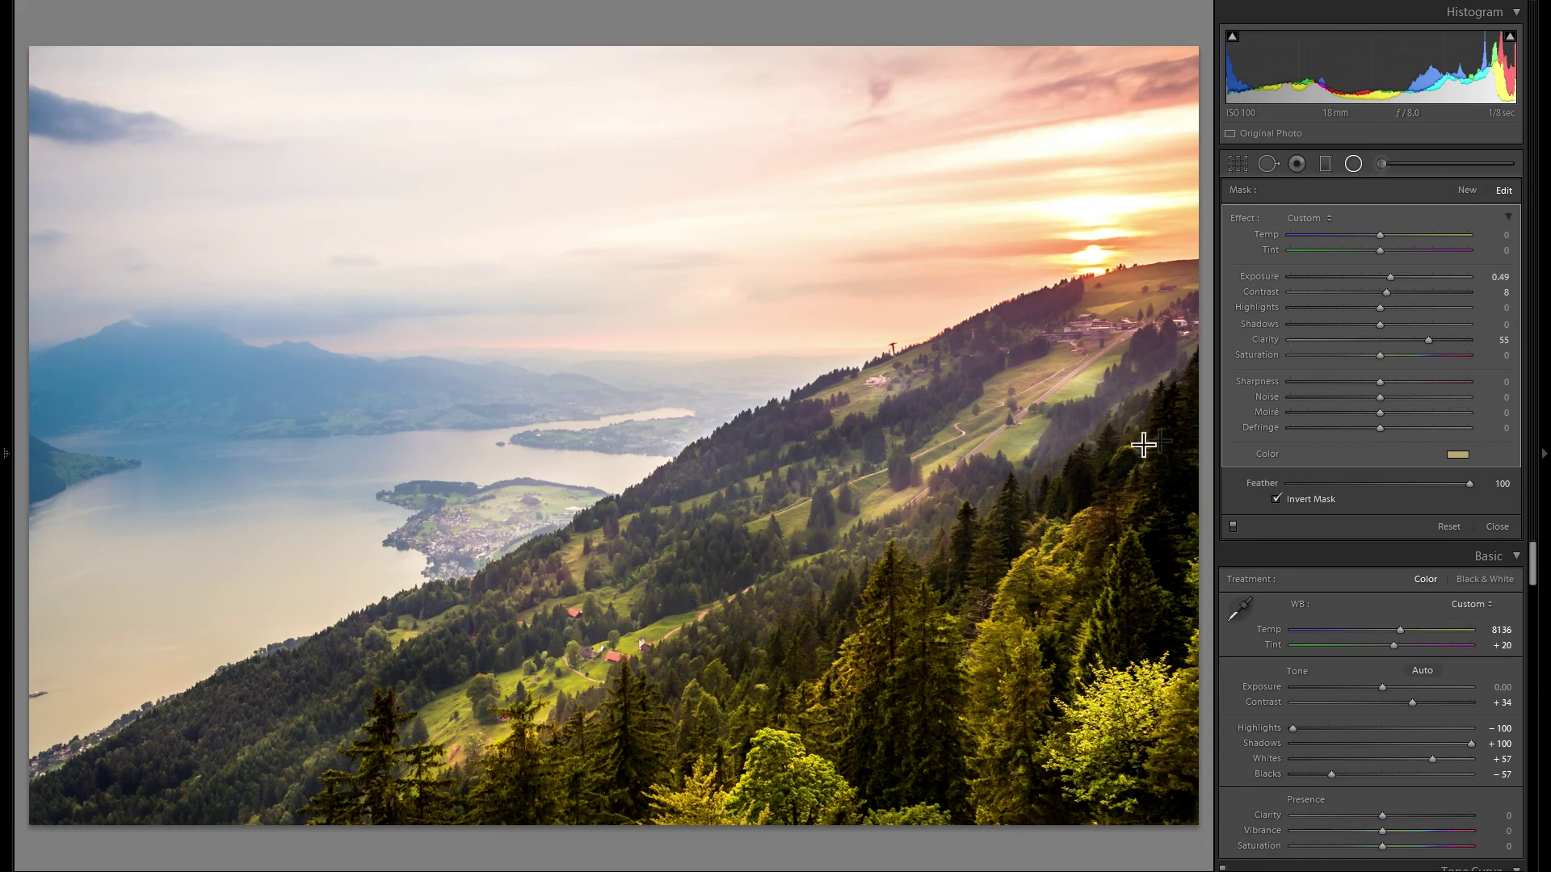
- Paint an adjustment brush over the lake: exposure 0.20, Temp -5, Tint 4, pale pink, size 10
left_click(1383, 165)
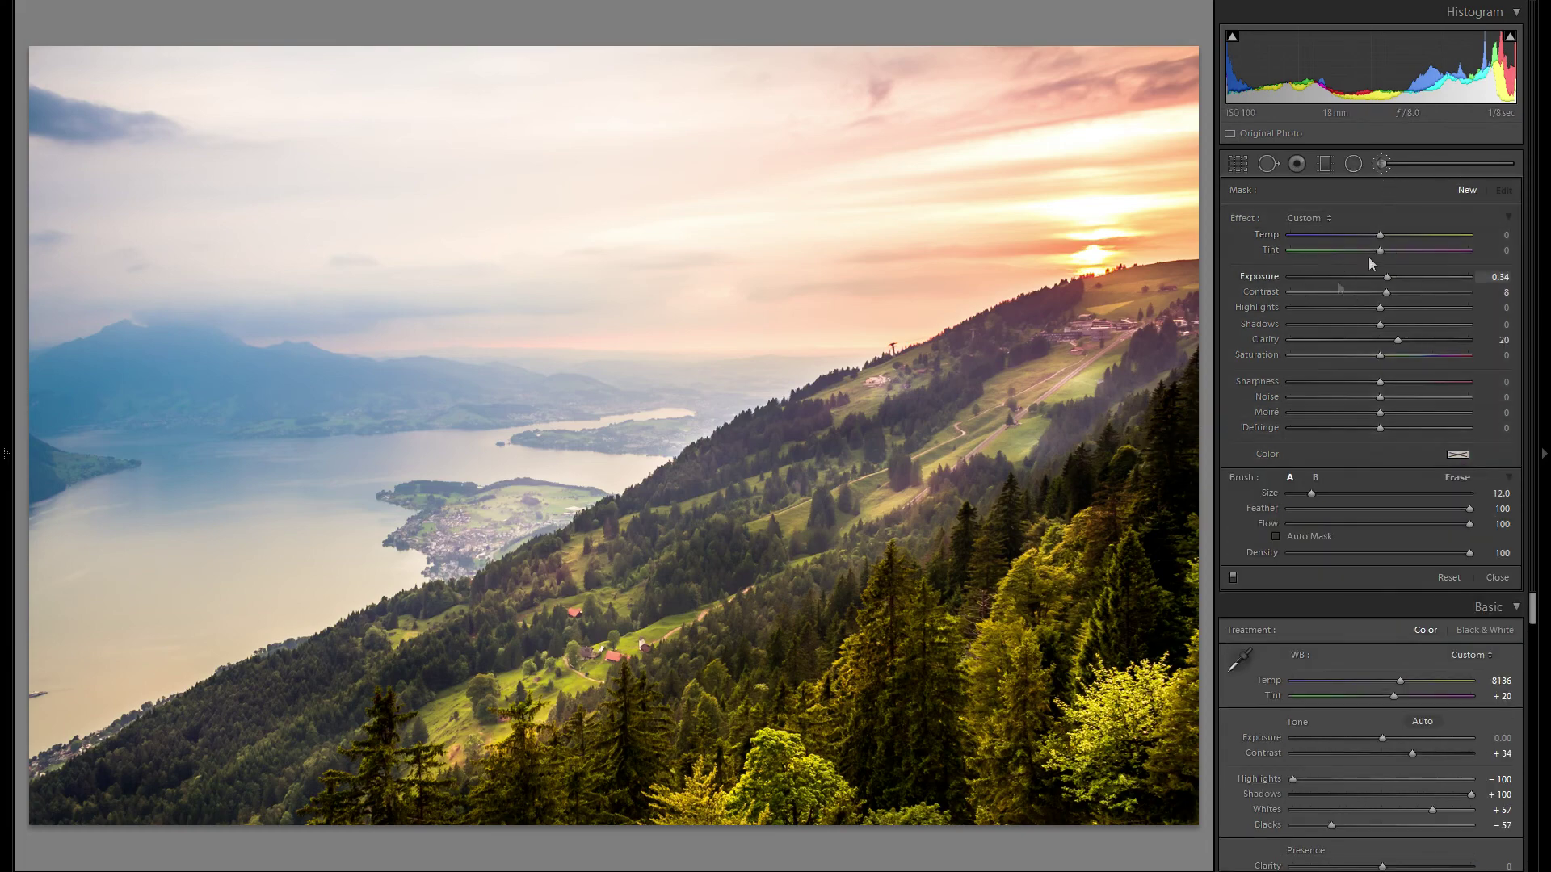
double_click(1268, 340)
double_click(1272, 277)
double_click(1261, 292)
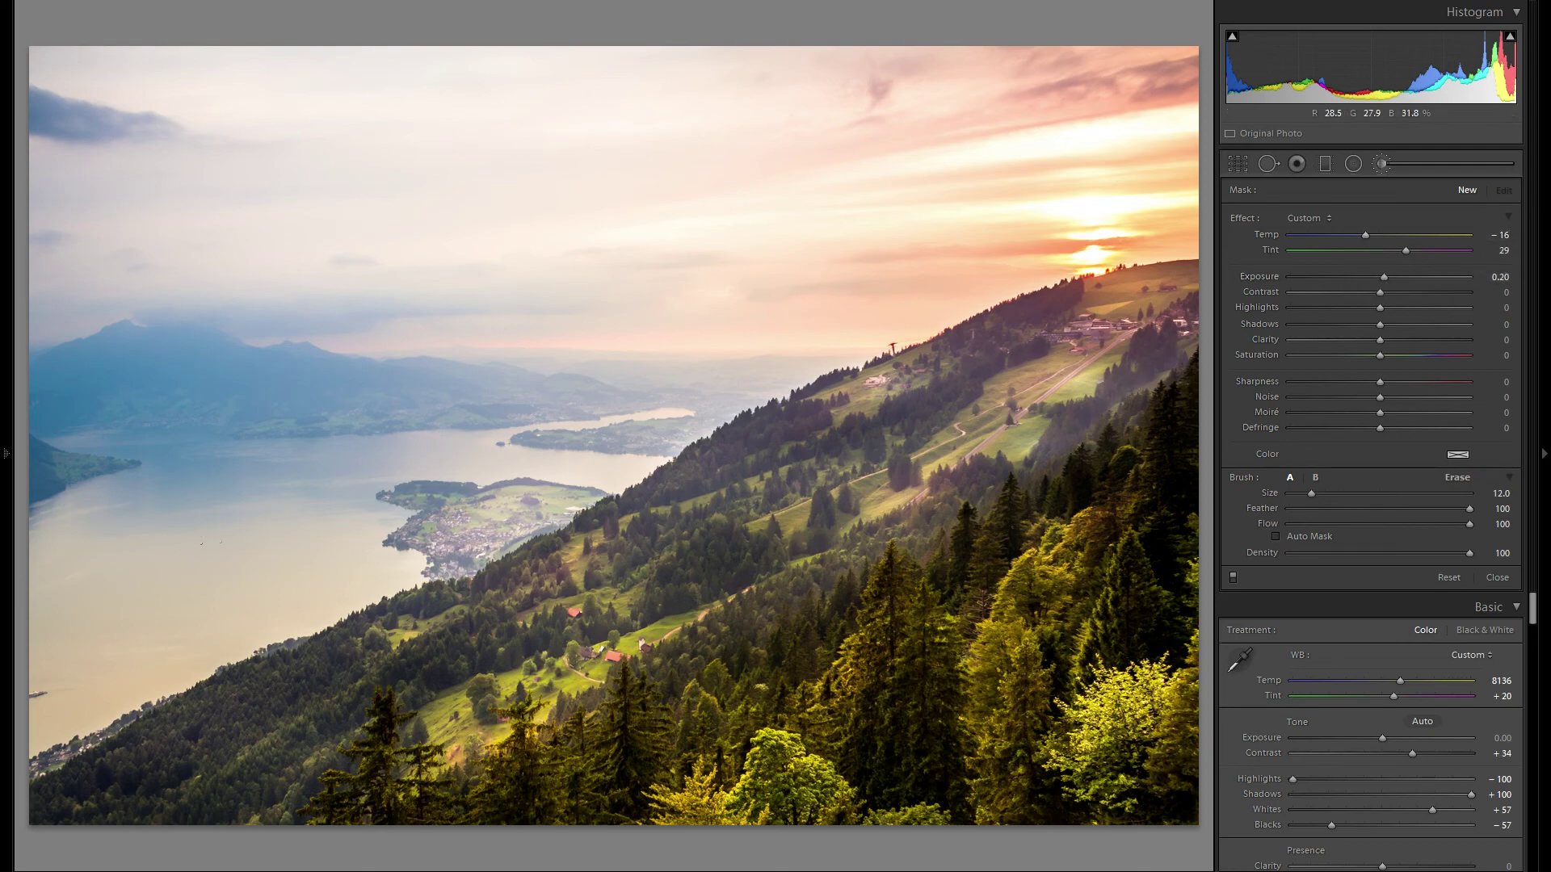
scroll(179, 542, "down", 3)
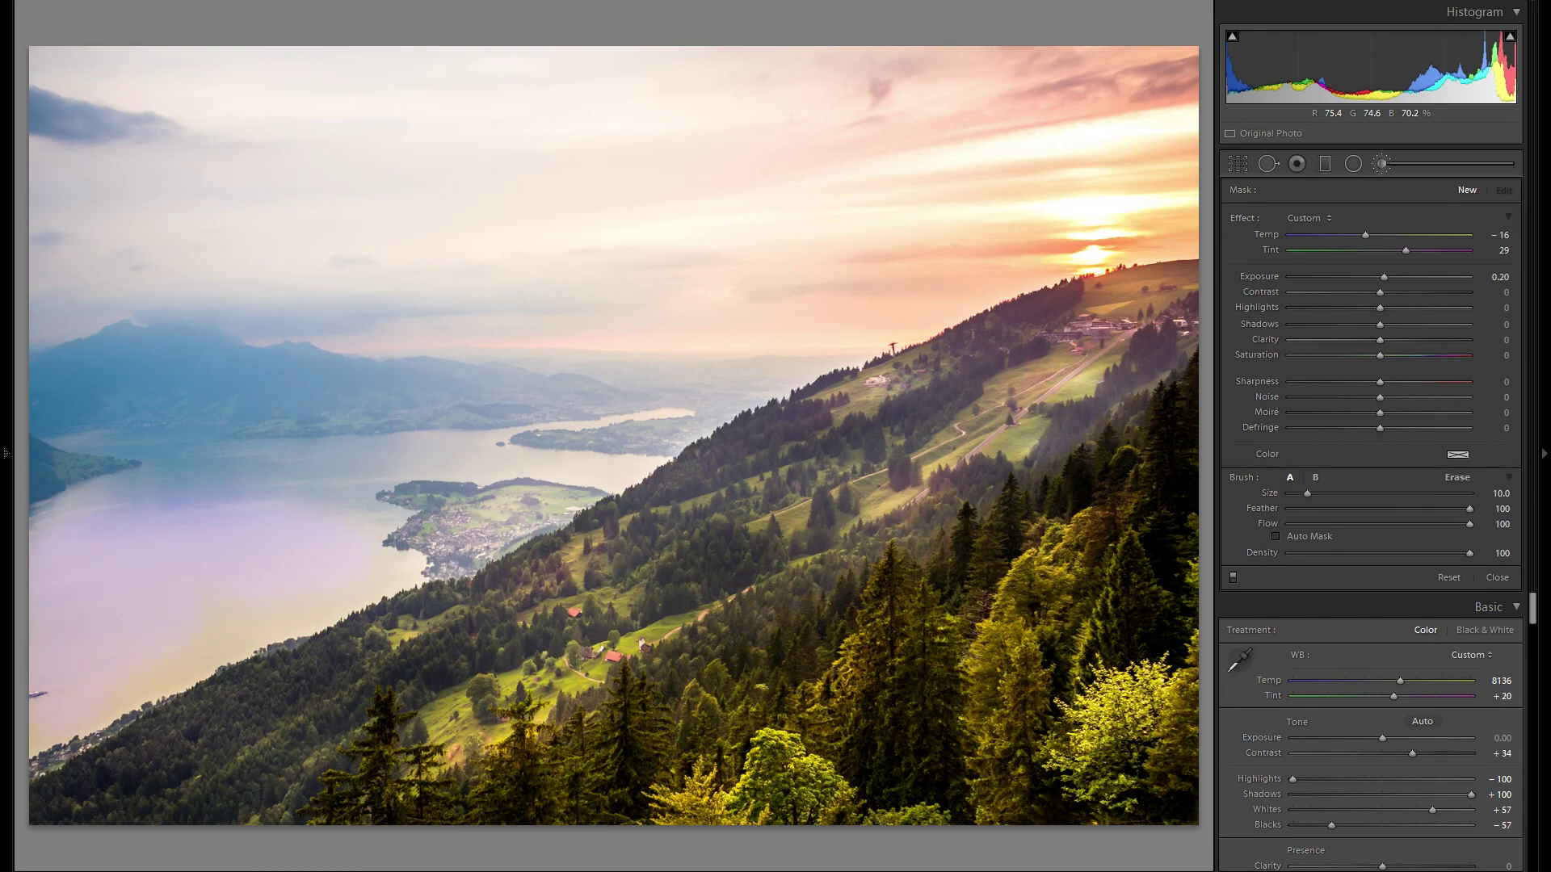
left_click(492, 535)
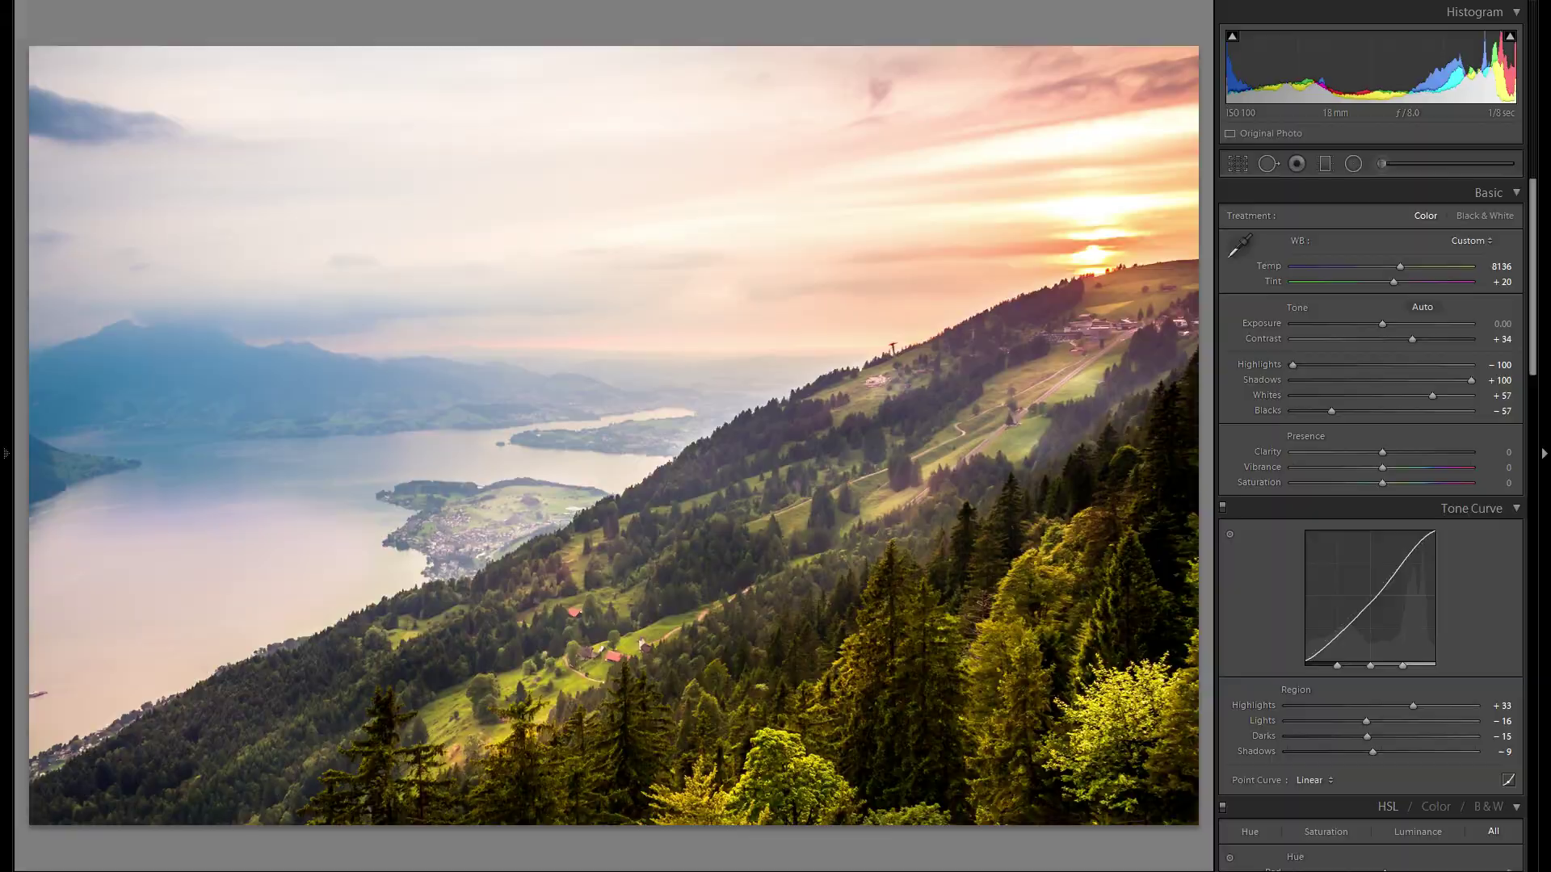
- Compare the graded photo with the original Import history state, then return to the latest edit full-view
key("Tab")
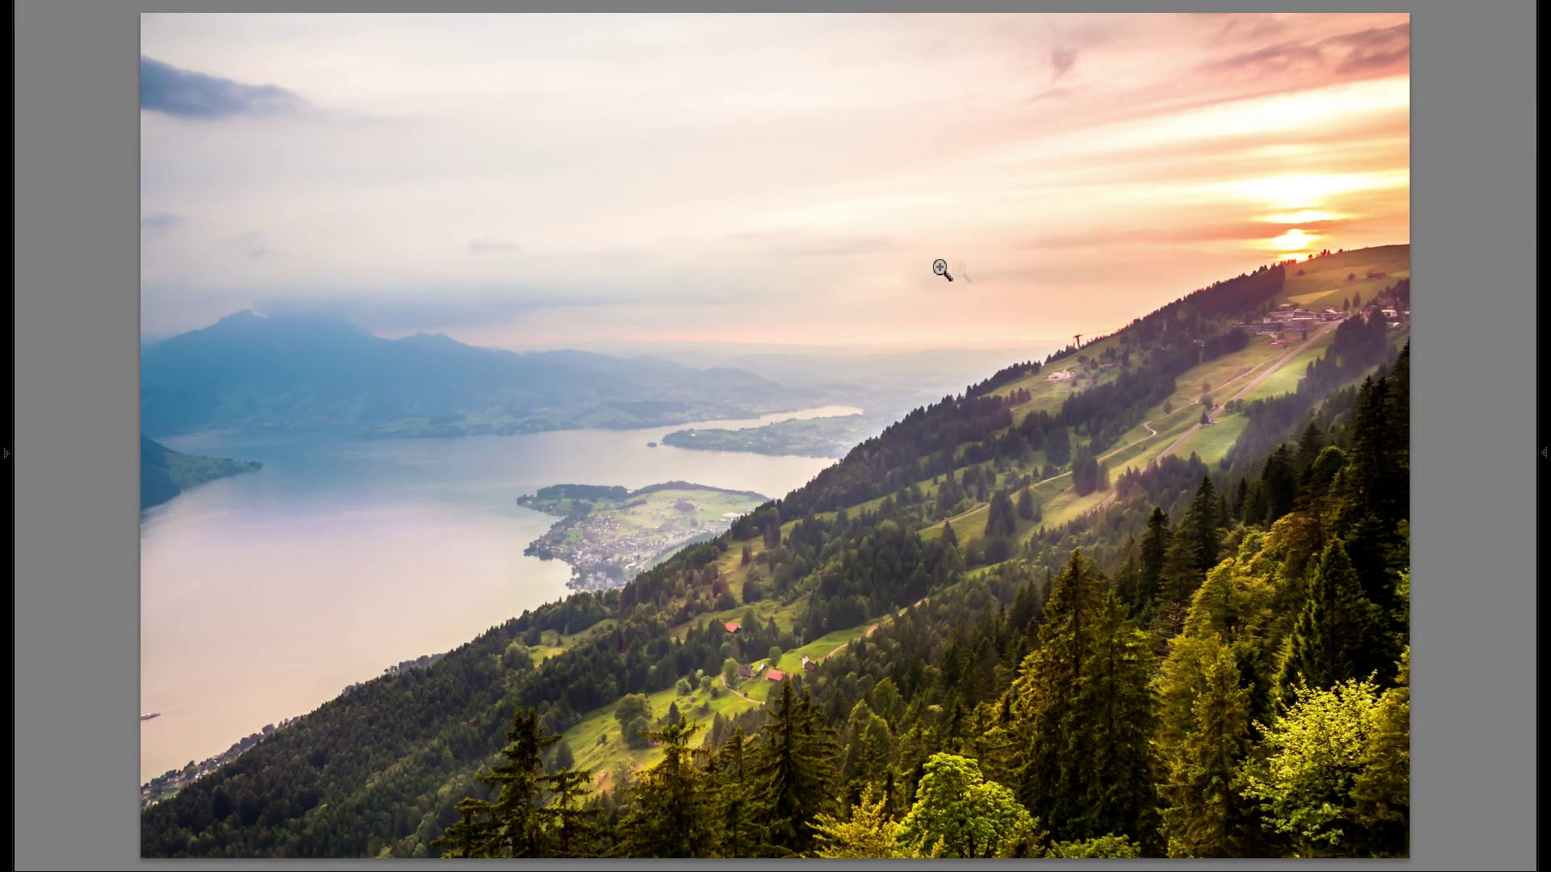
mouse_move(3, 351)
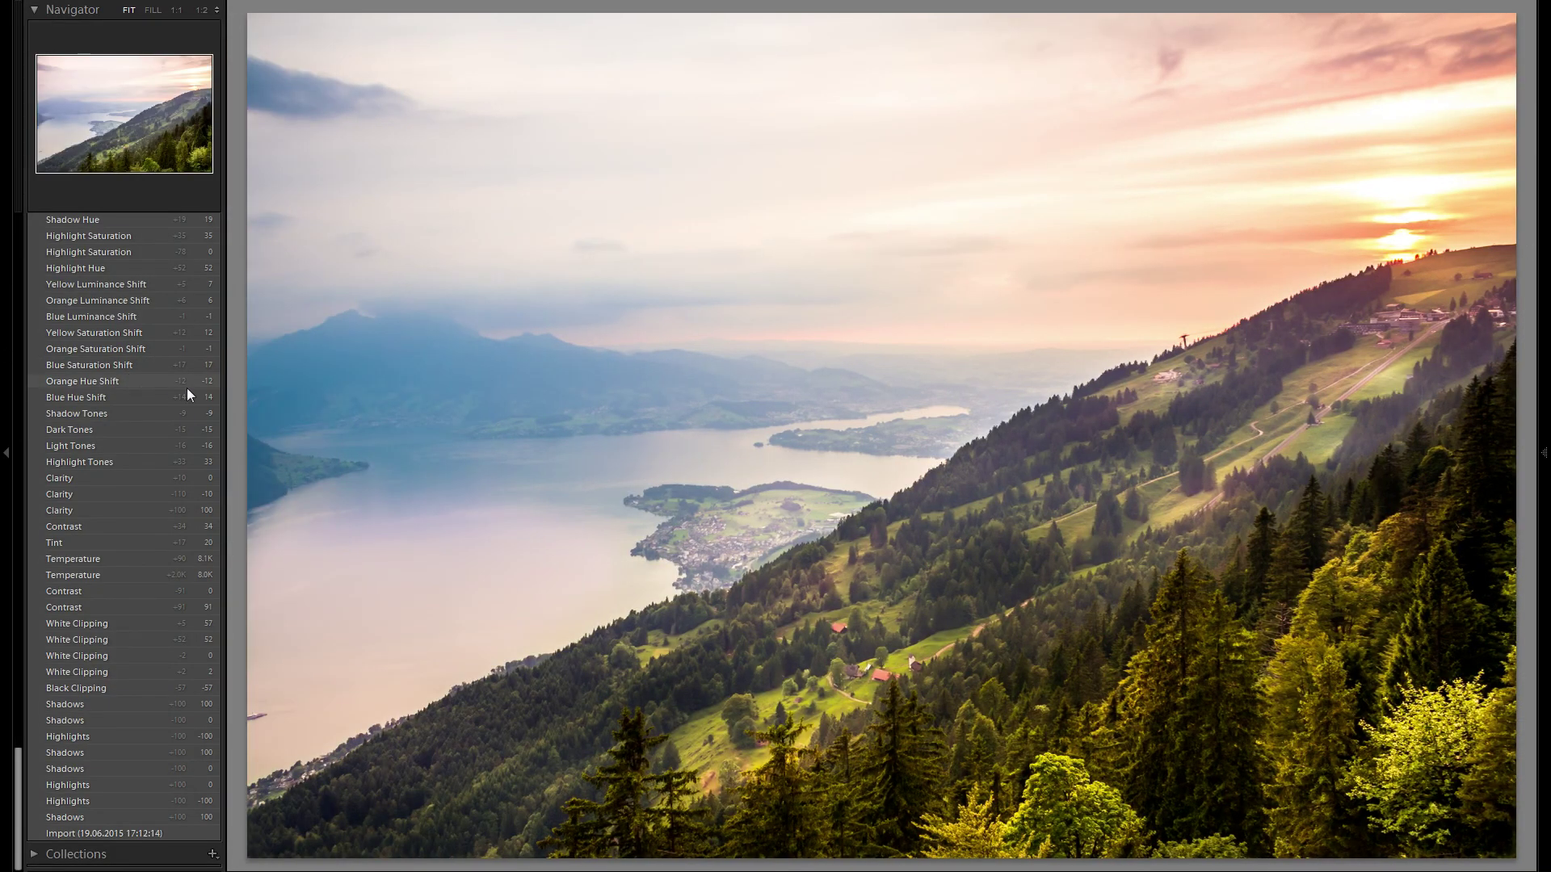
left_click(134, 833)
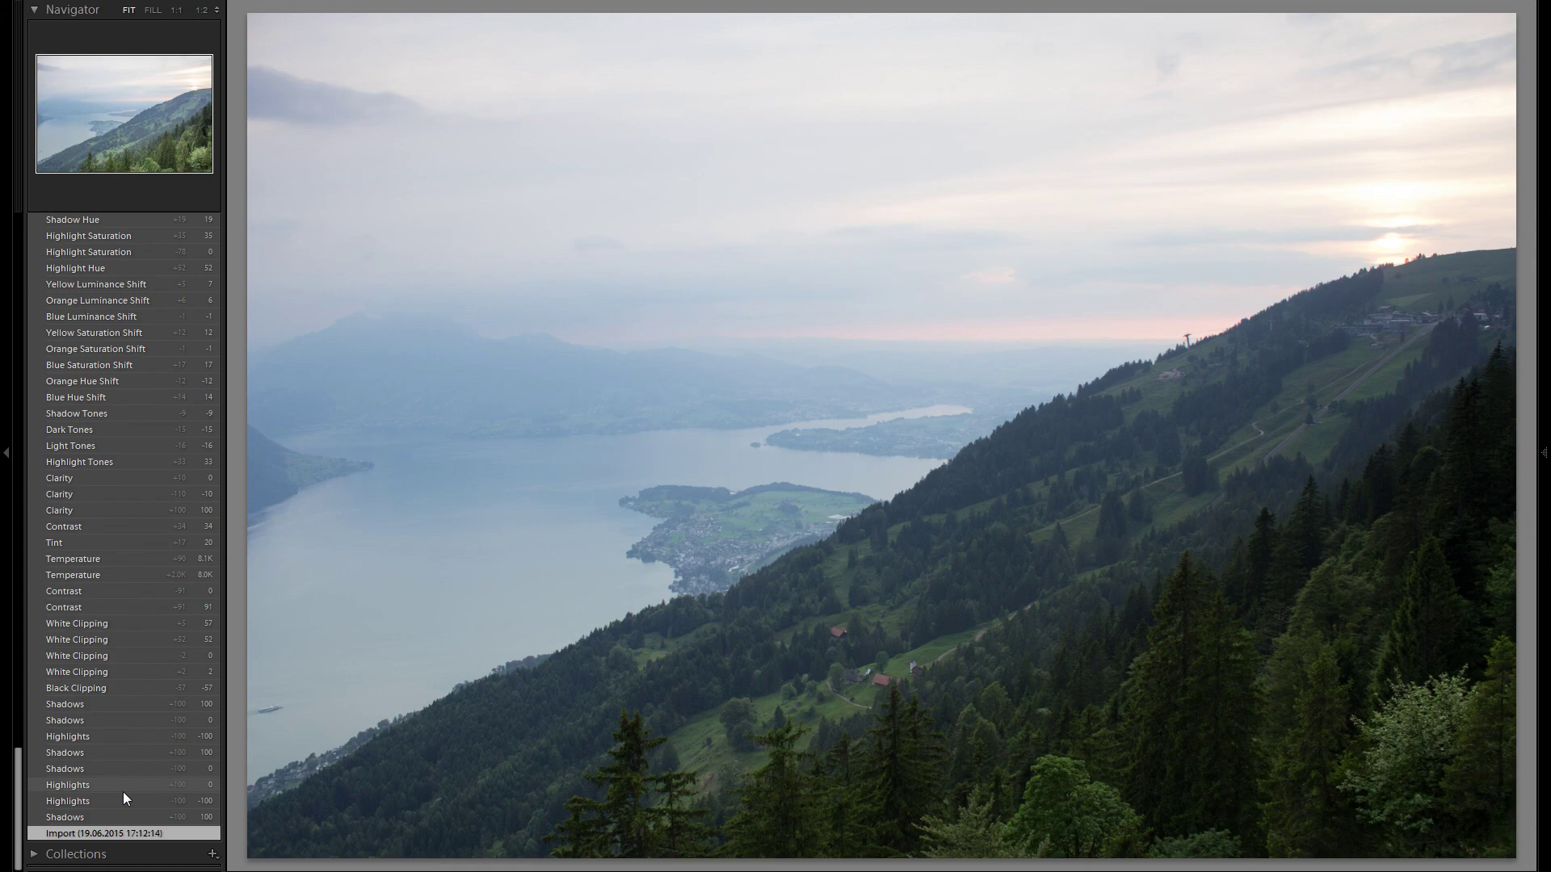
scroll(126, 704, "up", 15)
scroll(130, 697, "up", 5)
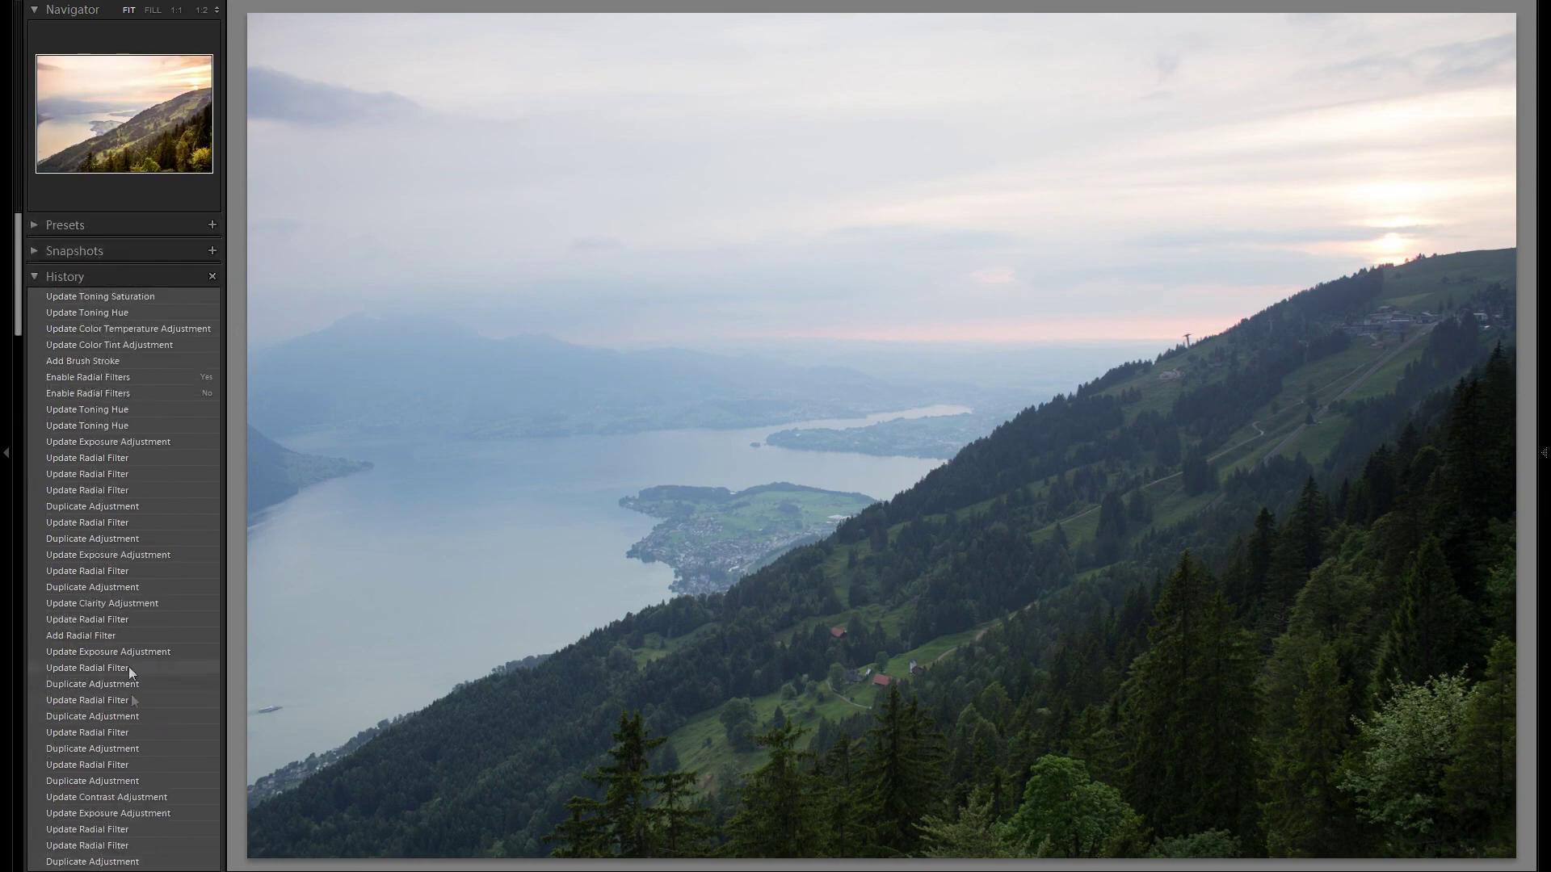
left_click(143, 298)
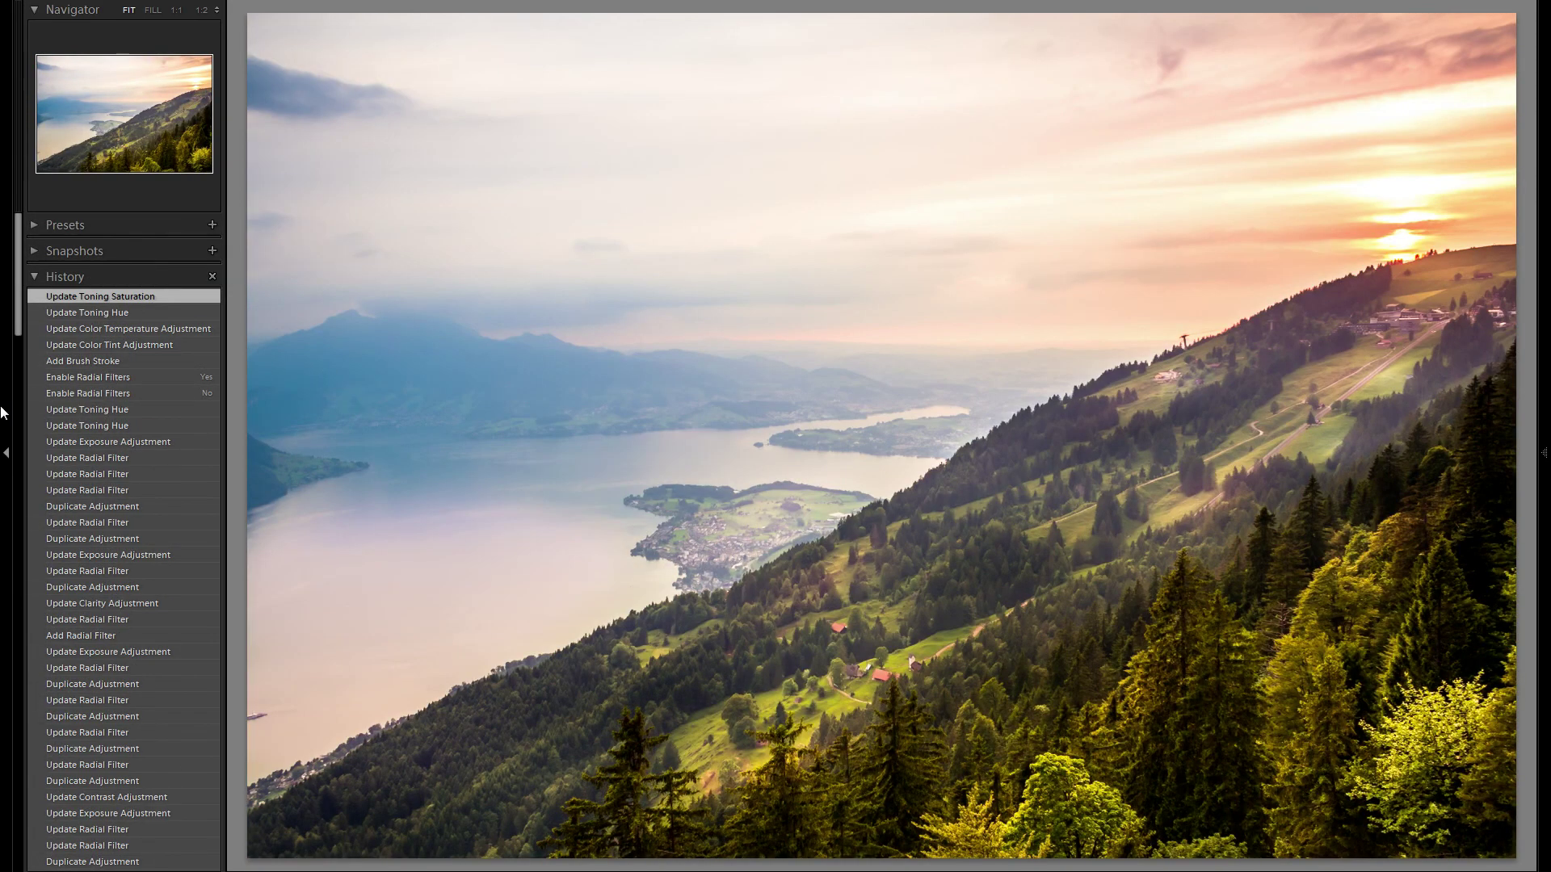
key("Tab")
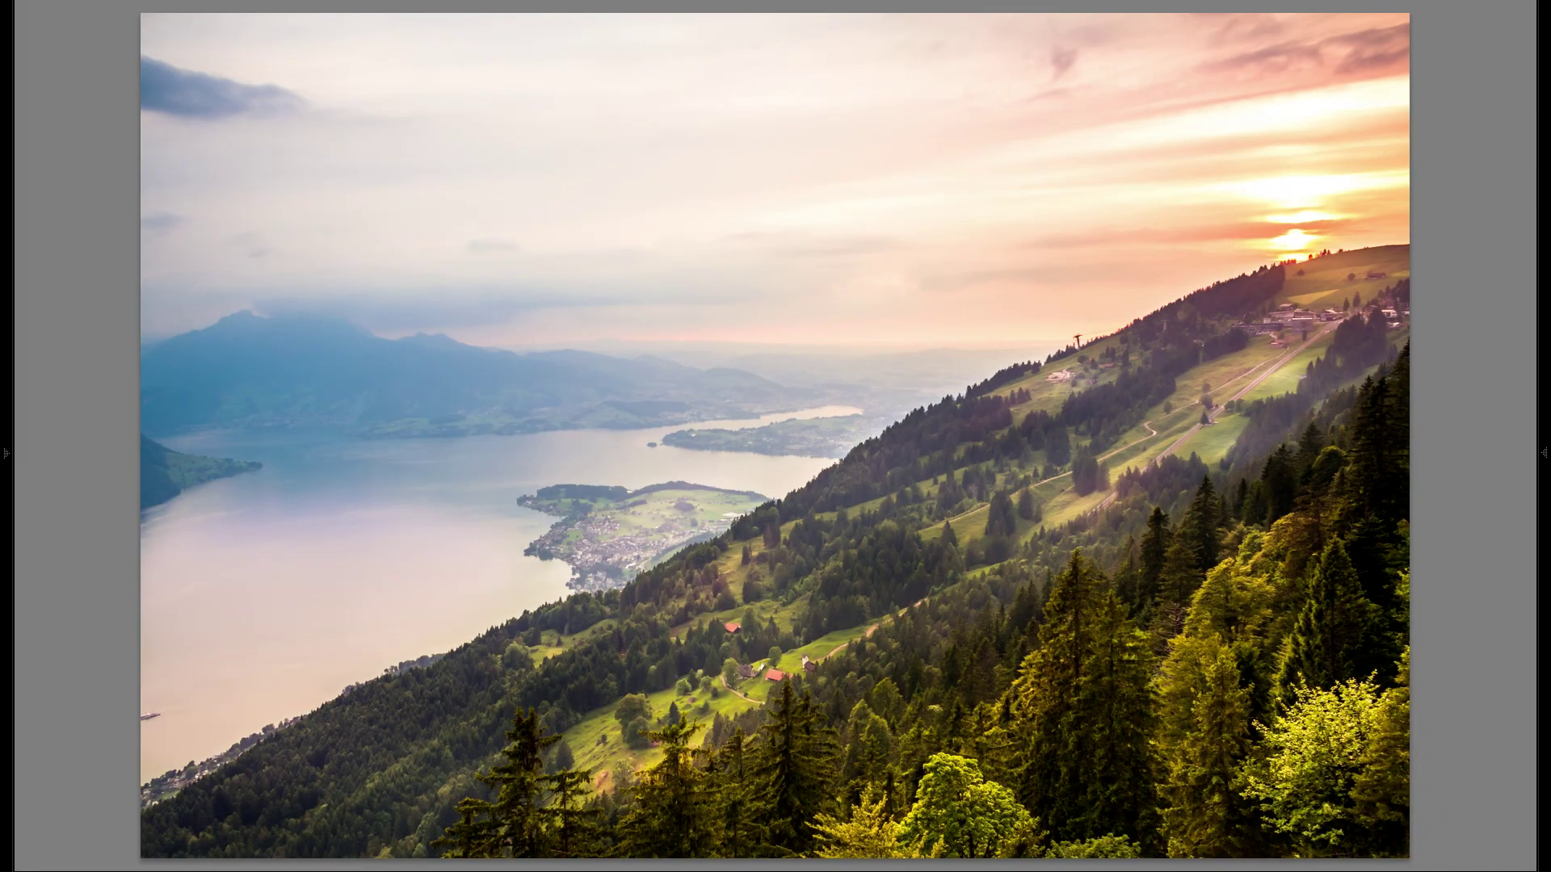